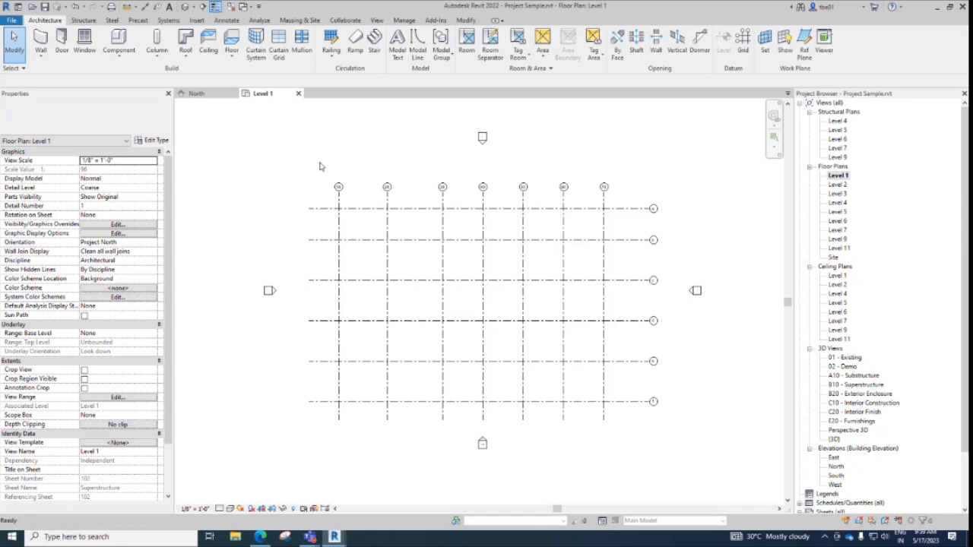
# - Inspect the type and name properties of vertical grid lines 10 and 20
pyautogui.click(339, 224)
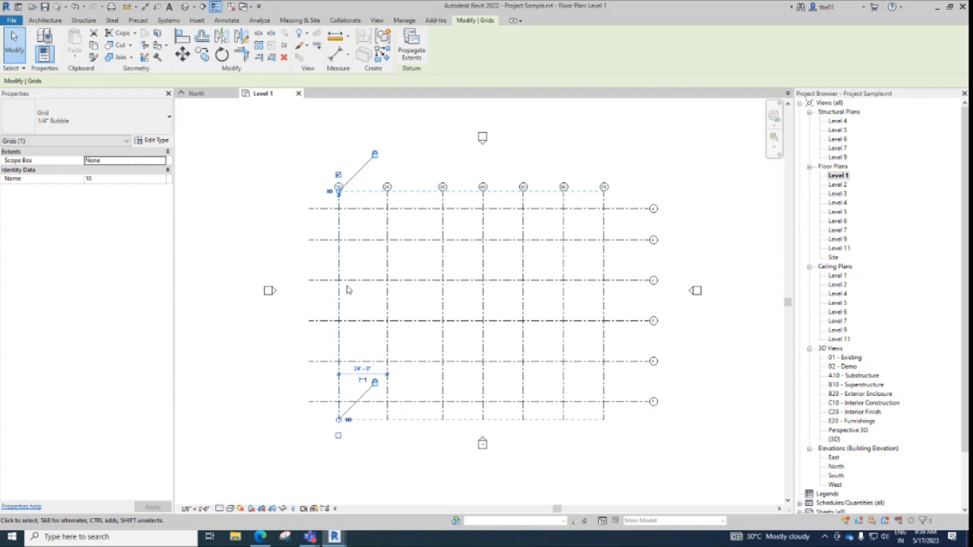
pyautogui.click(388, 220)
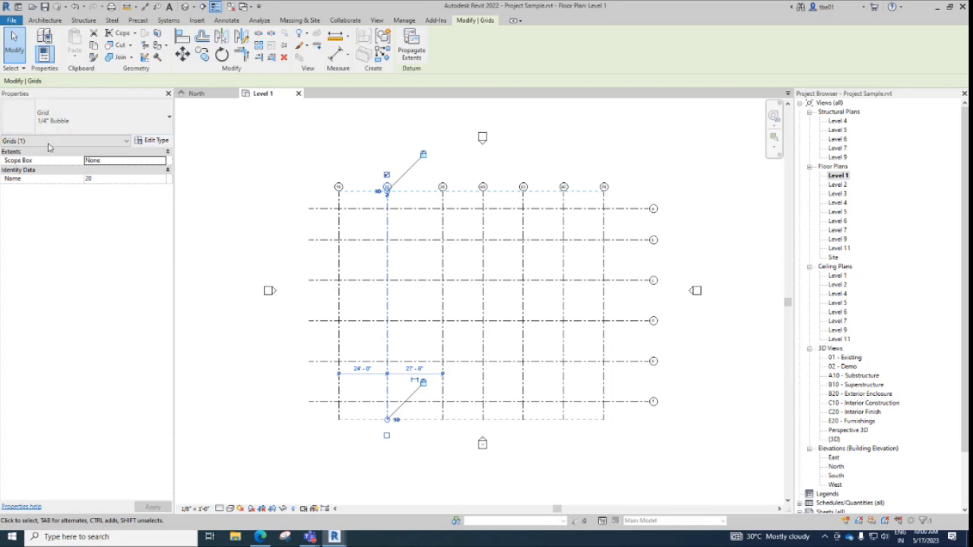
pyautogui.click(339, 233)
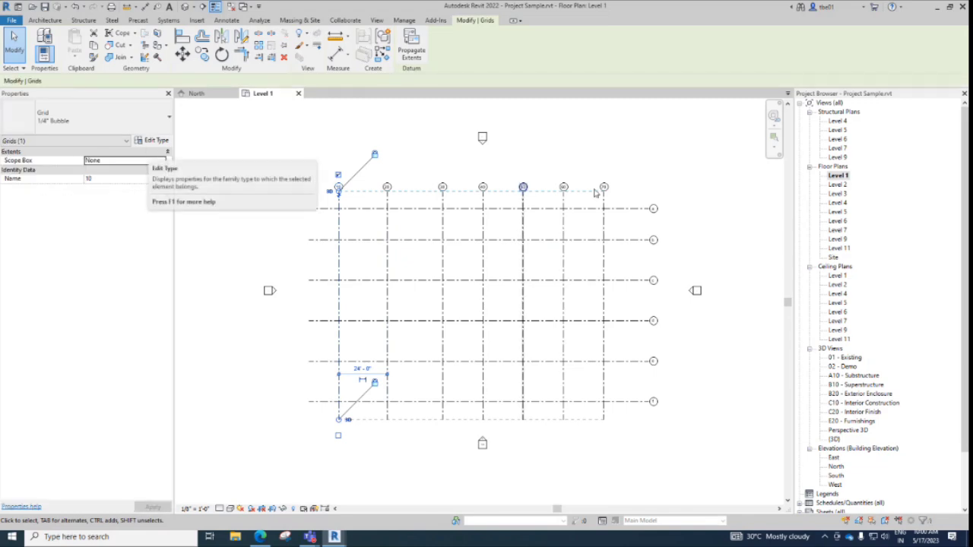
pyautogui.click(660, 158)
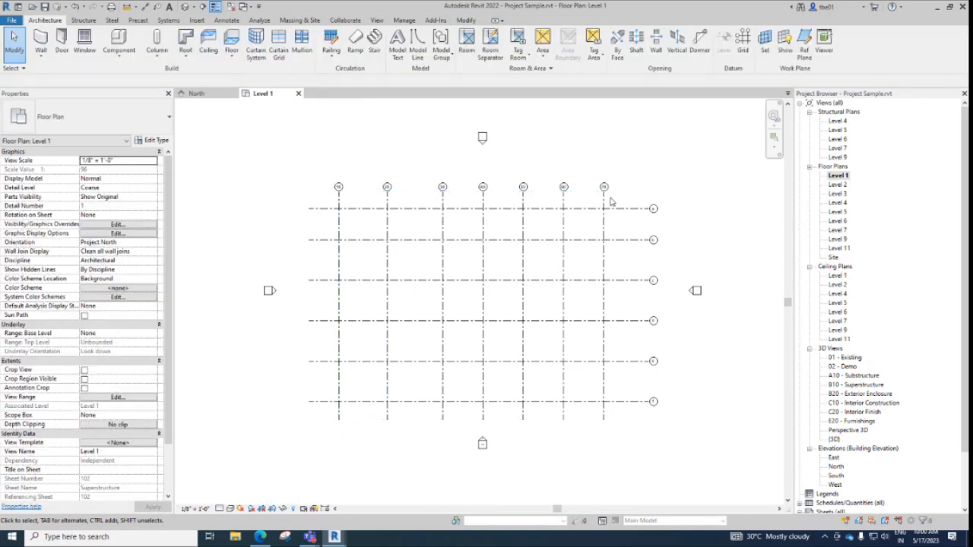
# - Change the type of vertical grid line 70 to 1/4" Bubble Gap
pyautogui.click(606, 203)
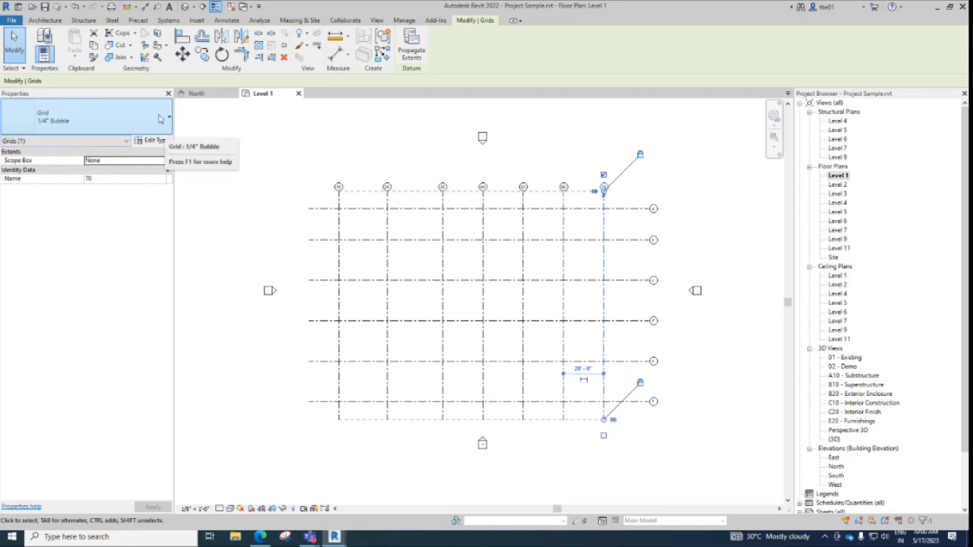
pyautogui.click(98, 115)
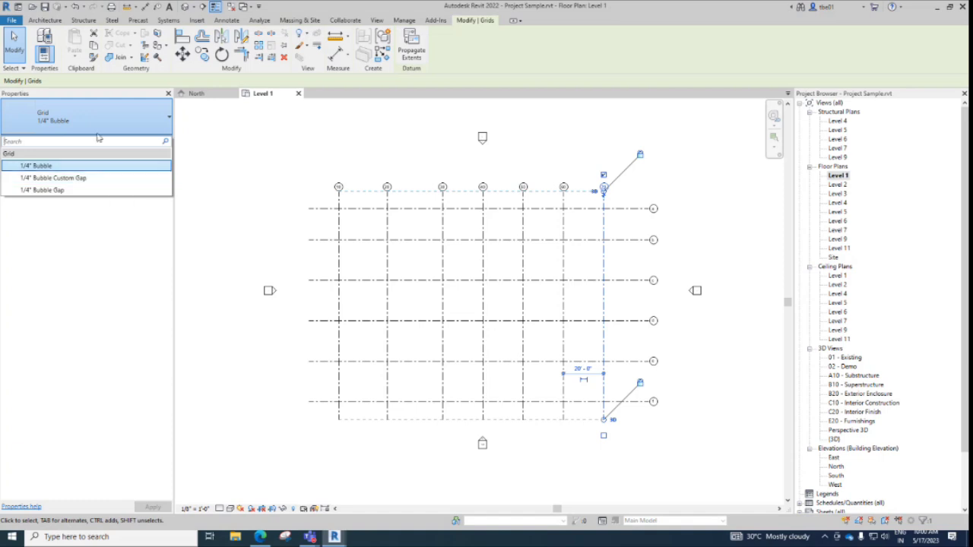
pyautogui.click(42, 190)
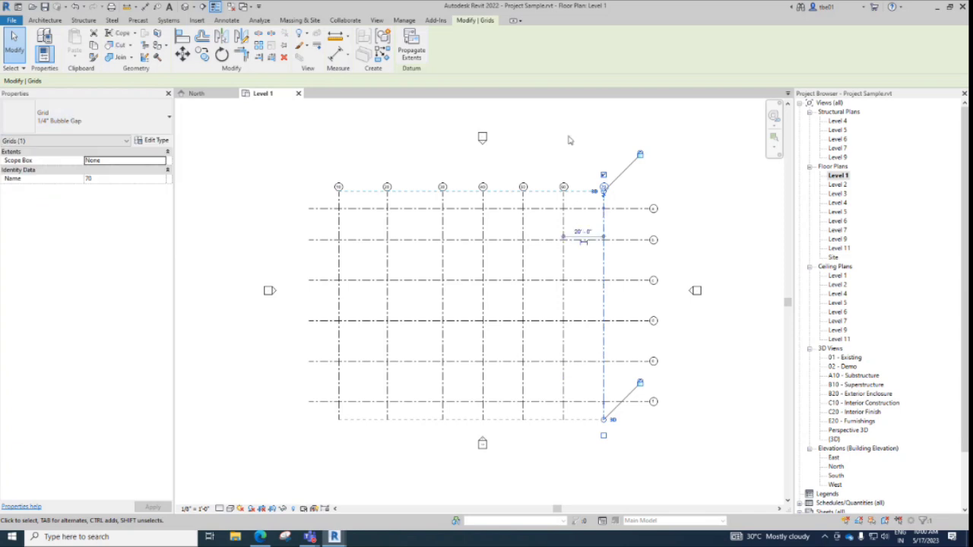
pyautogui.click(569, 139)
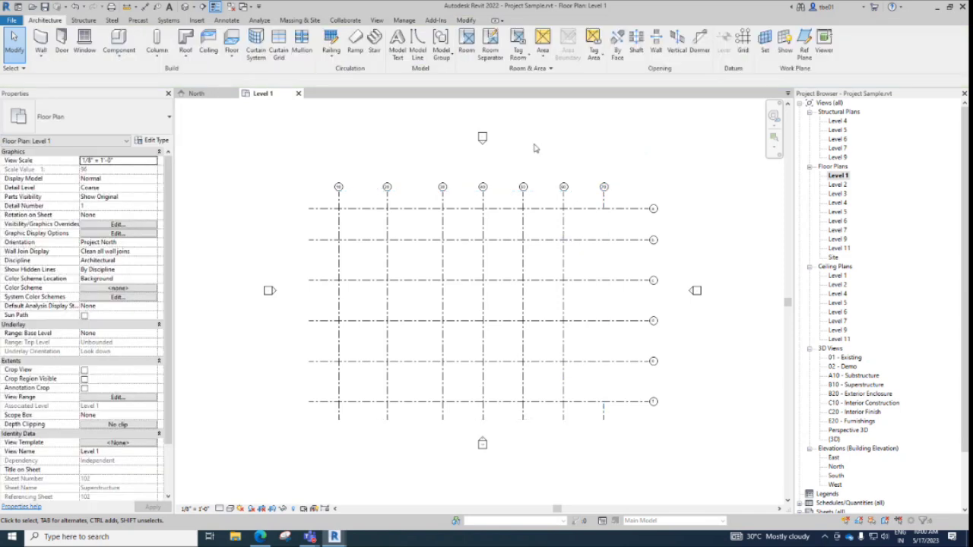
# - Change the type of vertical grid line 60 to 1/4" Bubble Gap
pyautogui.click(604, 199)
pyautogui.click(625, 235)
pyautogui.click(564, 405)
pyautogui.click(91, 116)
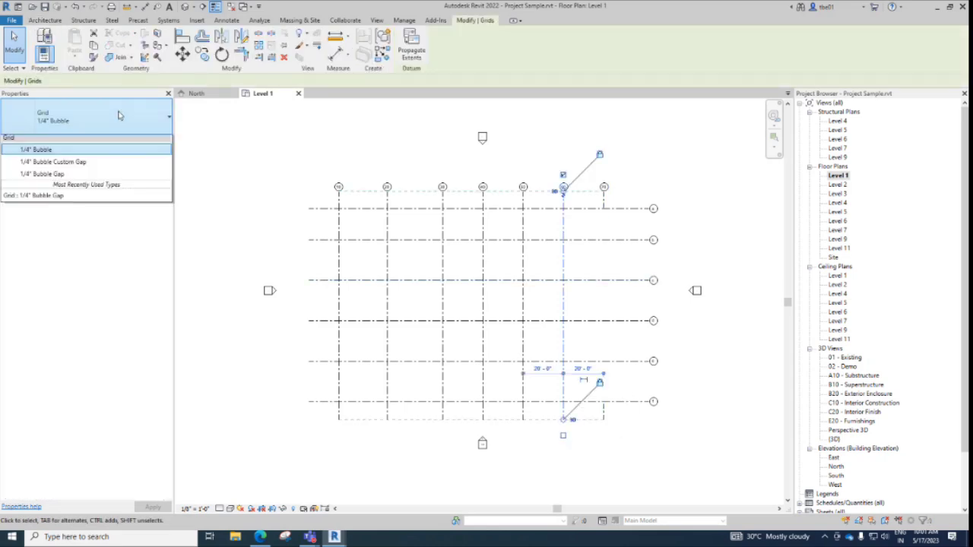
pyautogui.click(65, 194)
pyautogui.click(620, 131)
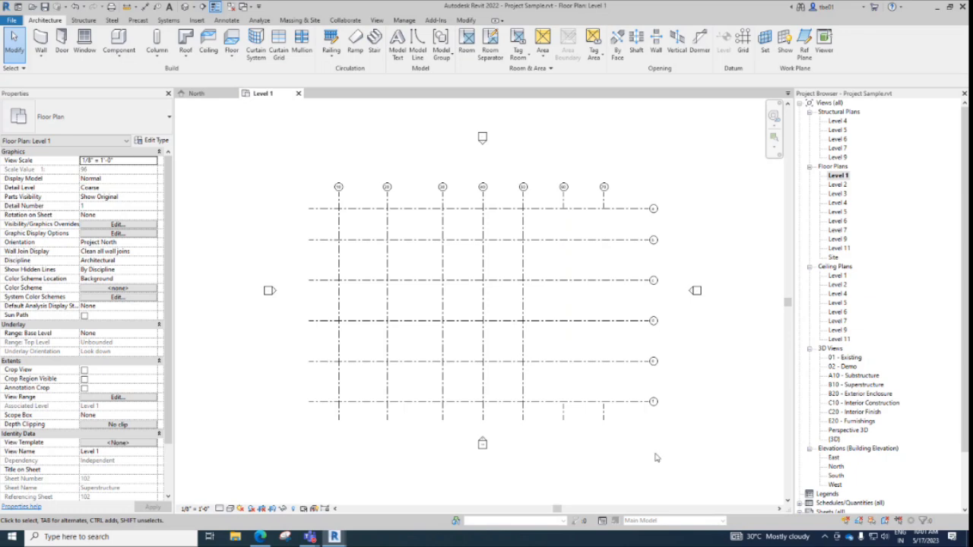
# - Set the symbol of the 1/4" Bubble grid type to Grid Head - No Bubble through horizontal grid line a and apply it
pyautogui.moveTo(669, 181); pyautogui.dragTo(646, 429)
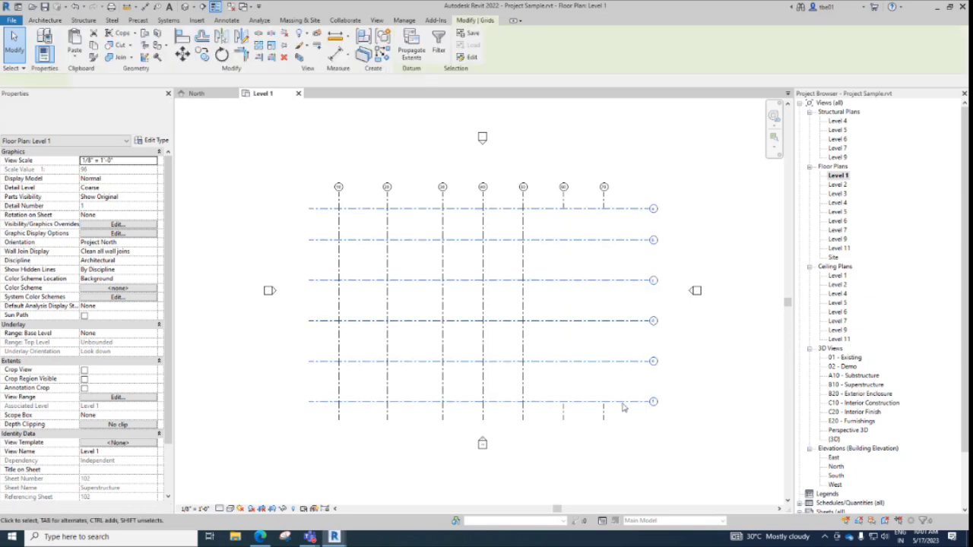
pyautogui.click(400, 140)
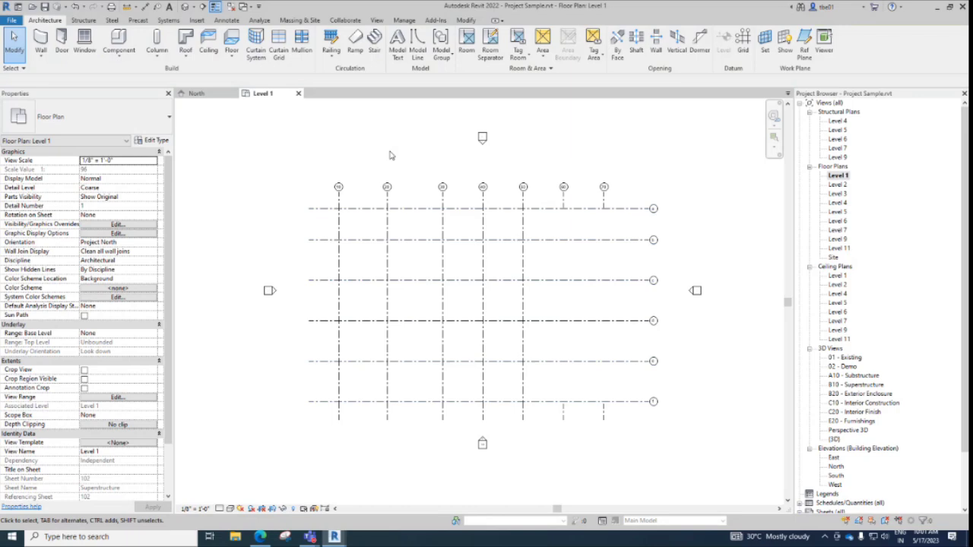
pyautogui.click(365, 213)
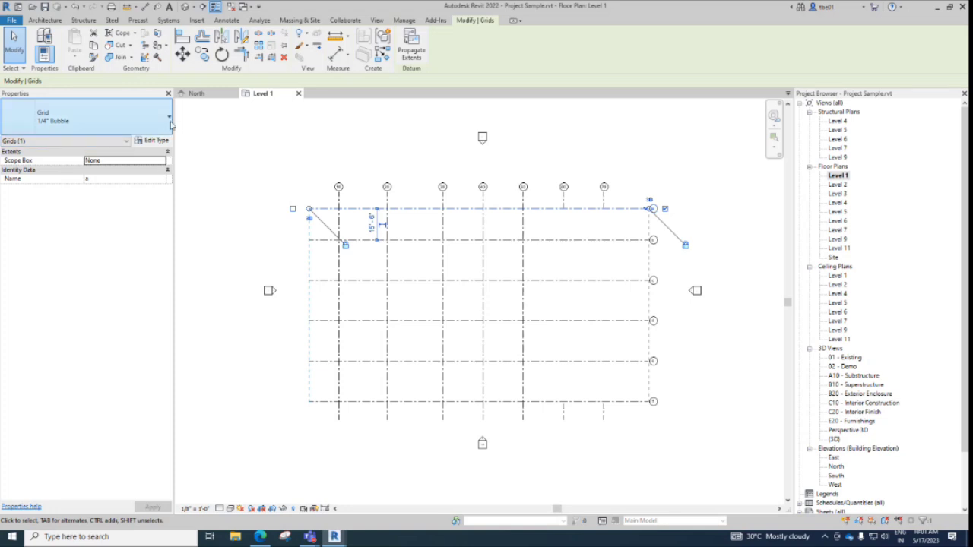
pyautogui.click(154, 143)
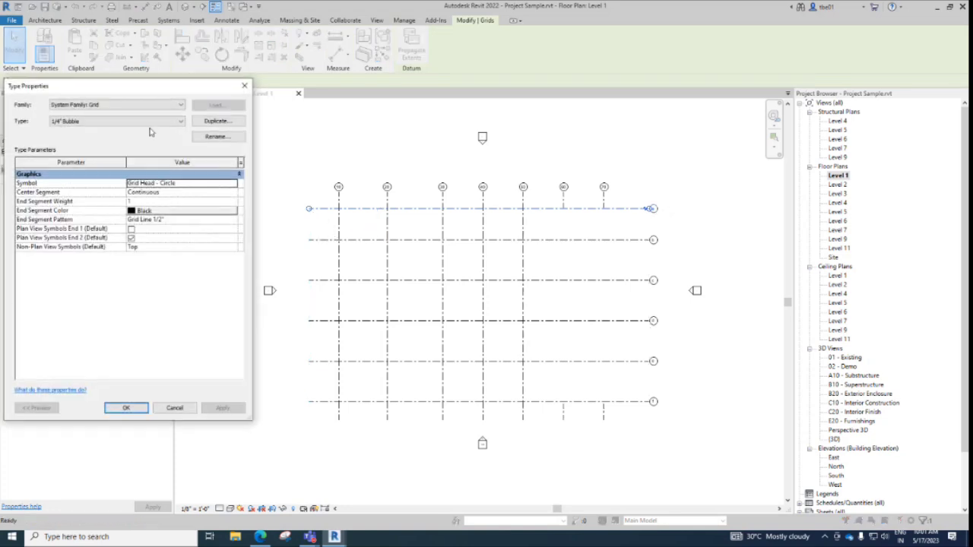
pyautogui.moveTo(135, 91); pyautogui.dragTo(248, 67)
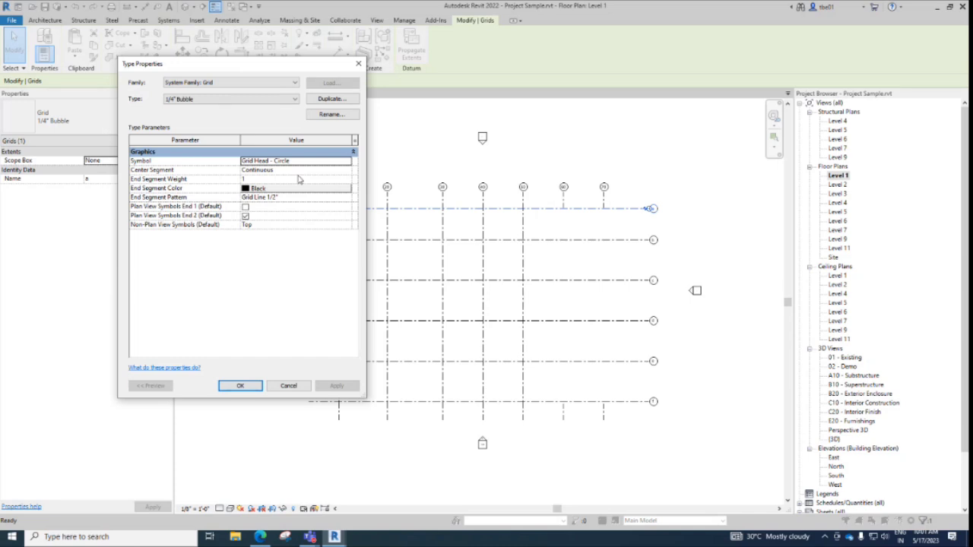
pyautogui.click(348, 164)
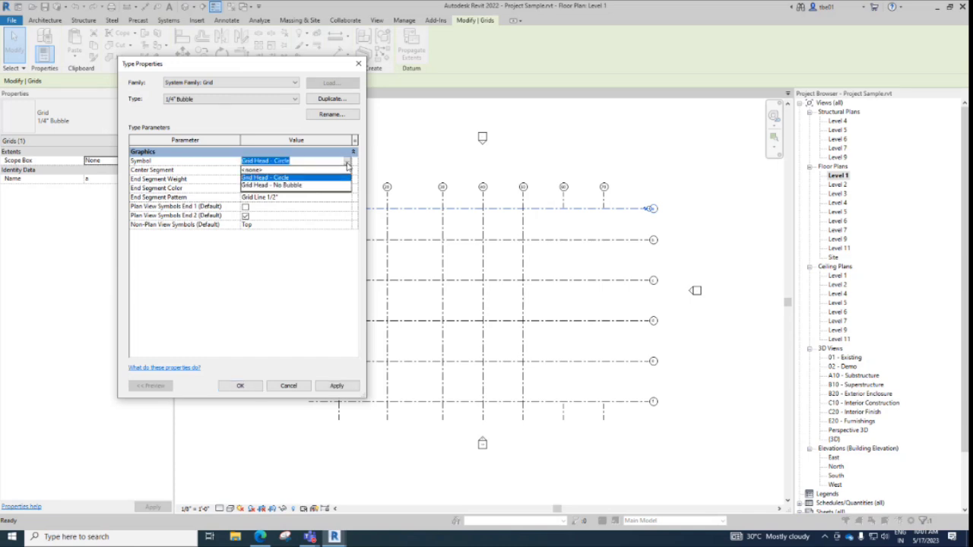
pyautogui.click(263, 186)
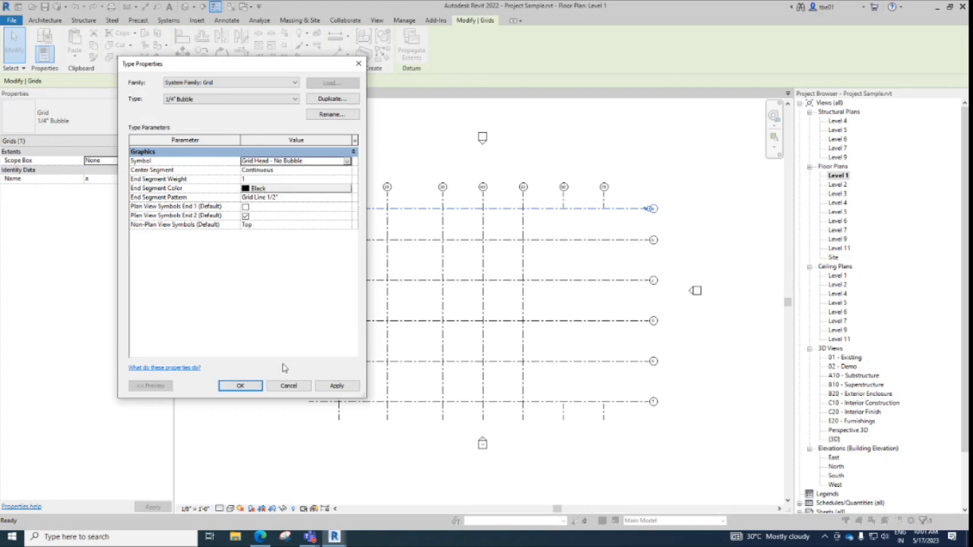
pyautogui.click(332, 387)
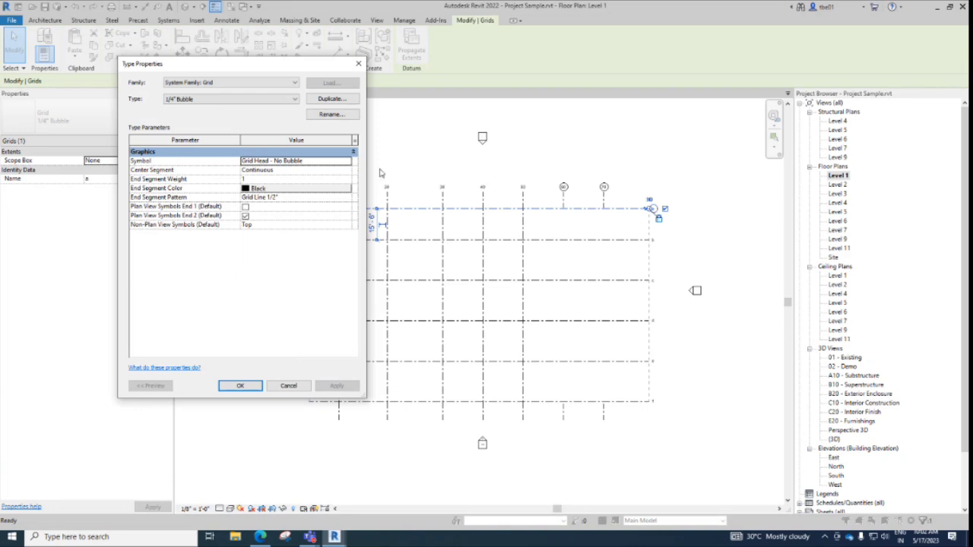
pyautogui.press('Escape')
pyautogui.press('Escape')
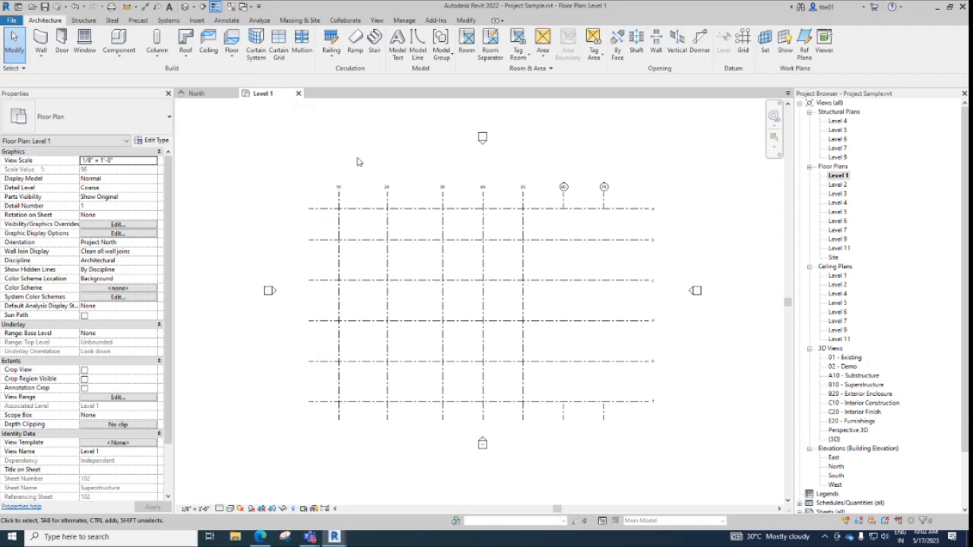
pyautogui.click(367, 209)
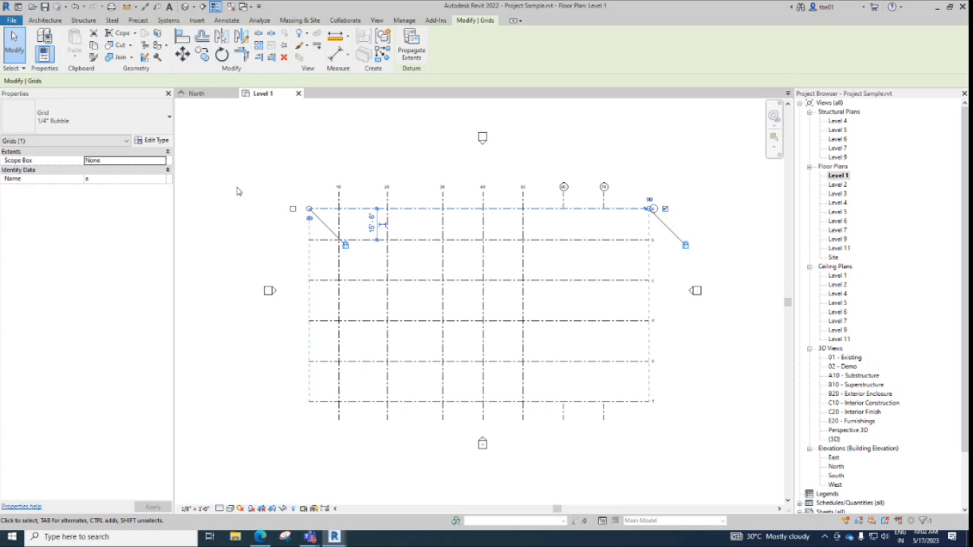
pyautogui.press('Escape')
pyautogui.press('Escape')
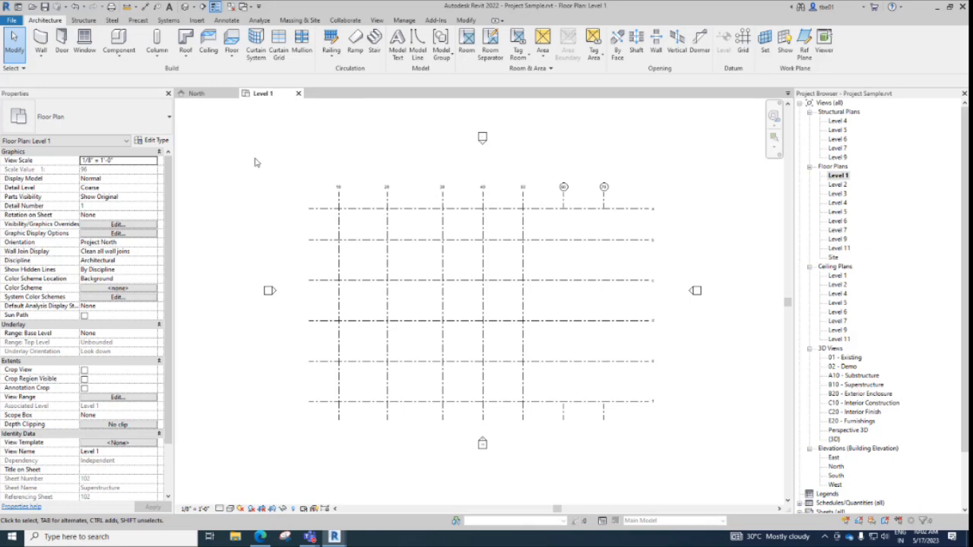
pyautogui.click(339, 228)
pyautogui.click(273, 219)
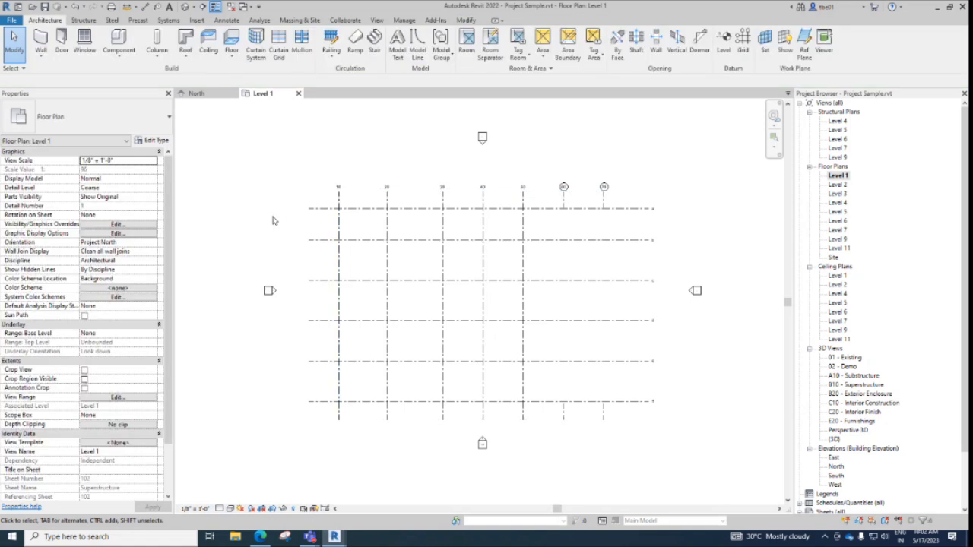
pyautogui.click(338, 231)
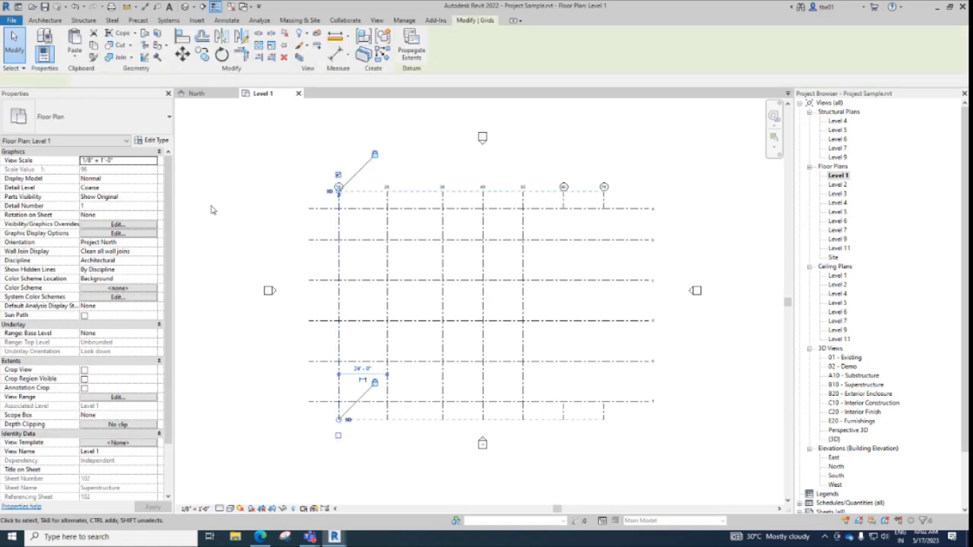
pyautogui.click(227, 140)
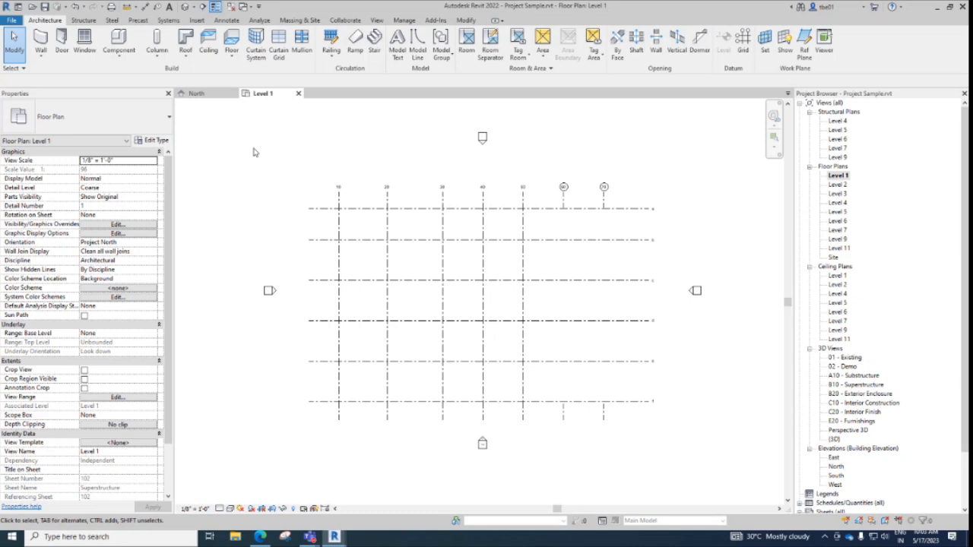
# - Show the label of horizontal grid line a at its left end and hide it at its right end
pyautogui.scroll(2, 295, 175)
pyautogui.scroll(-2, 295, 175)
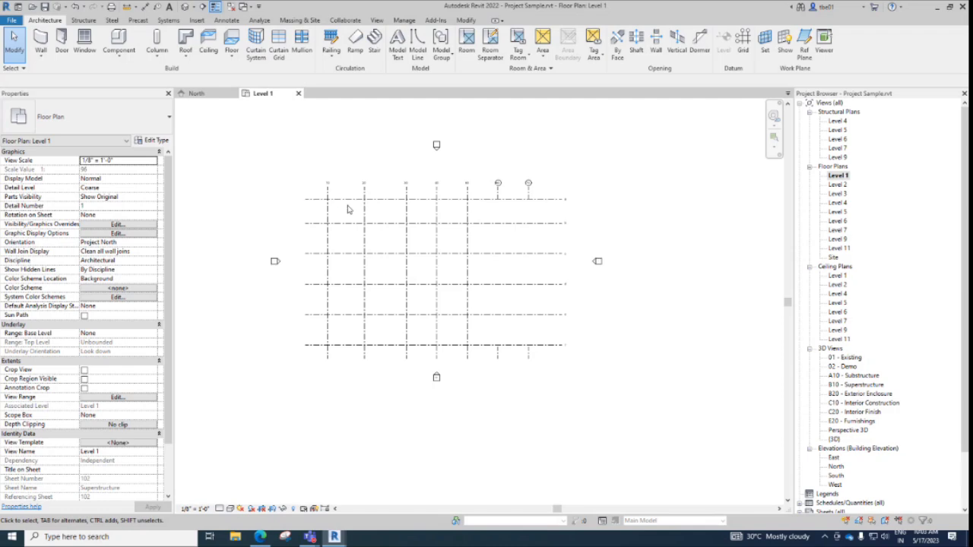
pyautogui.click(352, 203)
pyautogui.scroll(4, 313, 195)
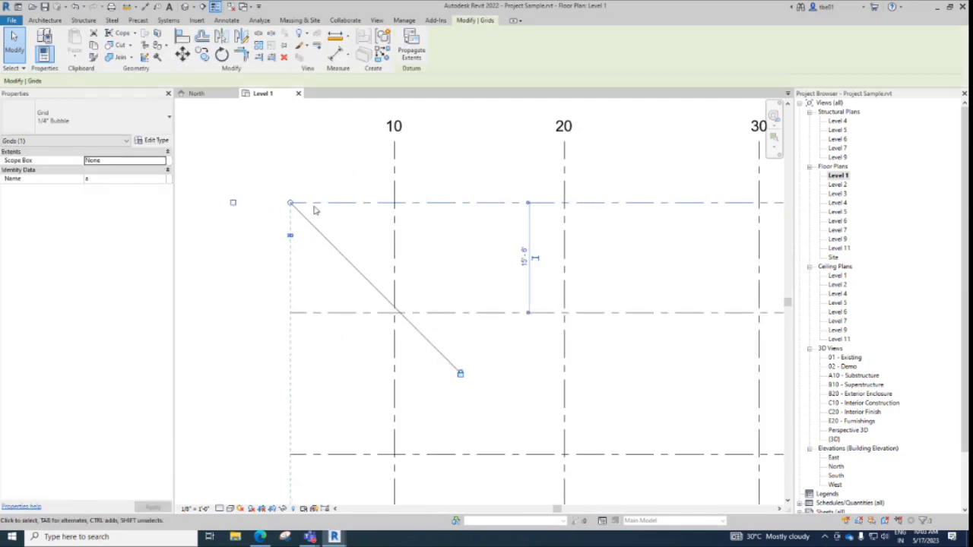
pyautogui.scroll(-4, 252, 214)
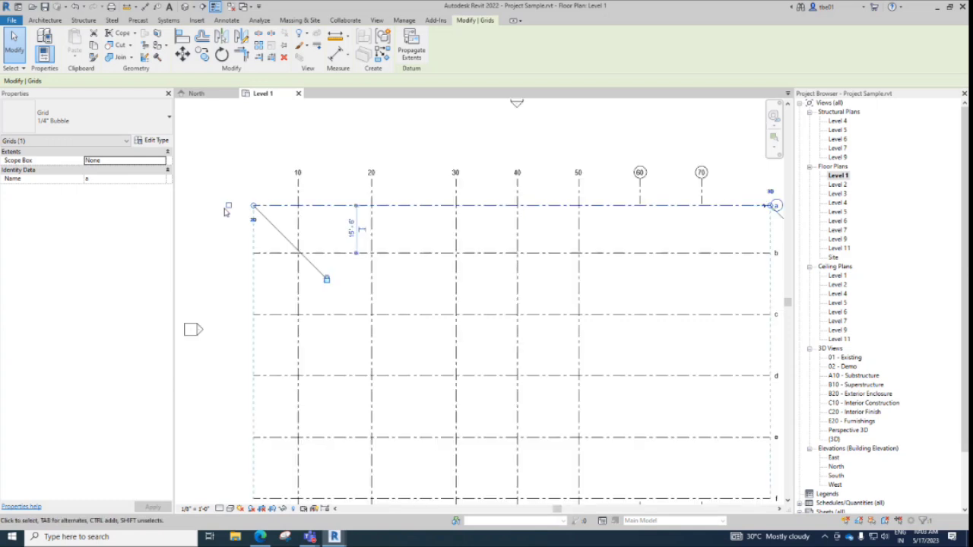
pyautogui.scroll(3, 585, 196)
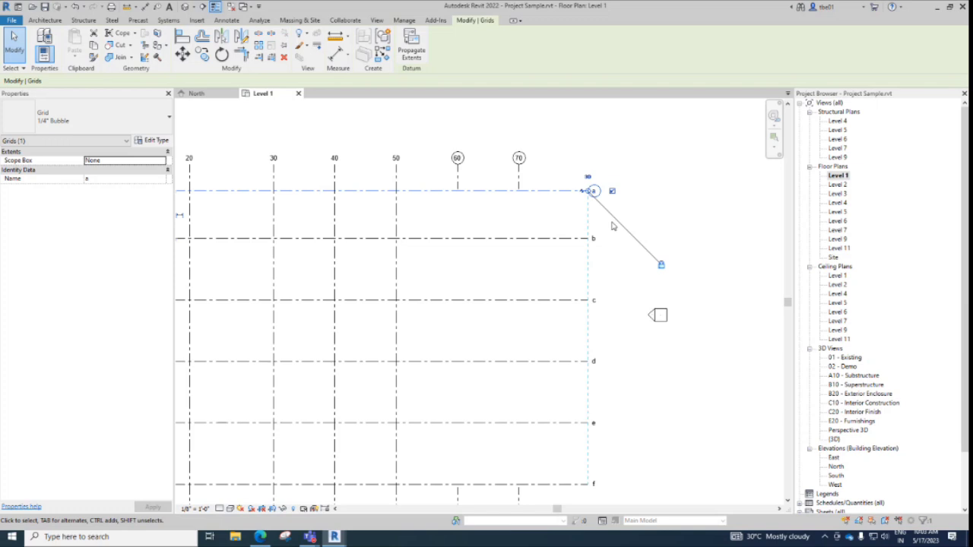
pyautogui.scroll(-4, 209, 211)
pyautogui.scroll(3, 411, 182)
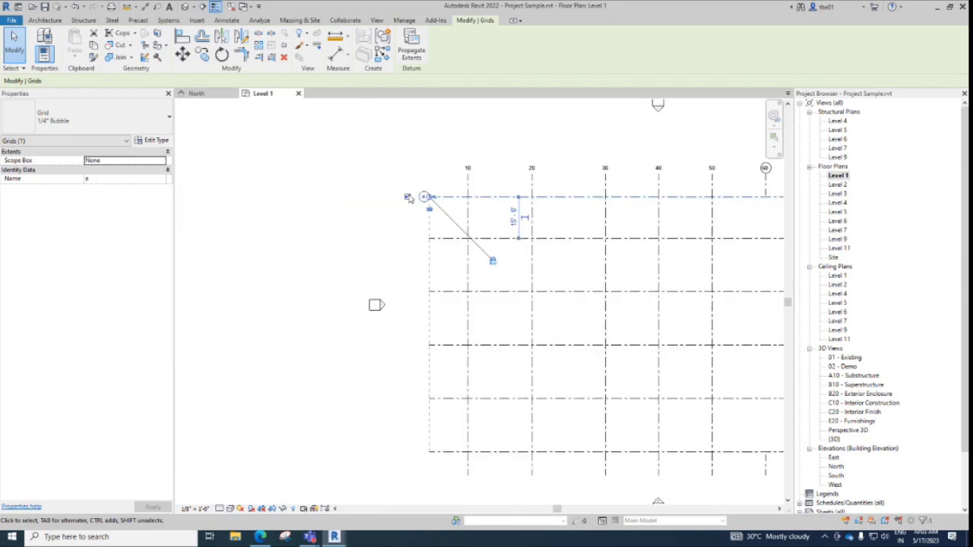
pyautogui.moveTo(421, 244); pyautogui.dragTo(97, 240, button='middle')
pyautogui.click(577, 194)
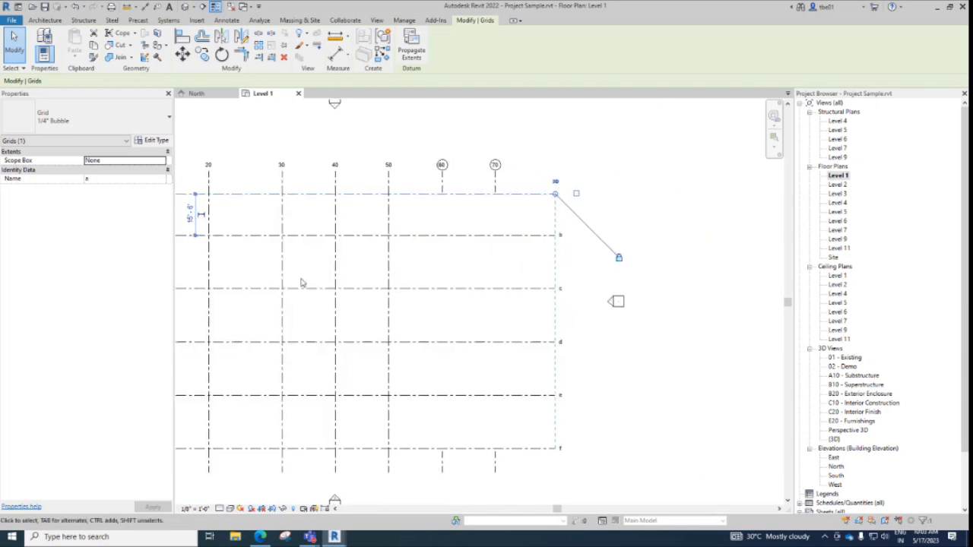
pyautogui.moveTo(301, 283); pyautogui.dragTo(667, 261, button='middle')
pyautogui.click(541, 261)
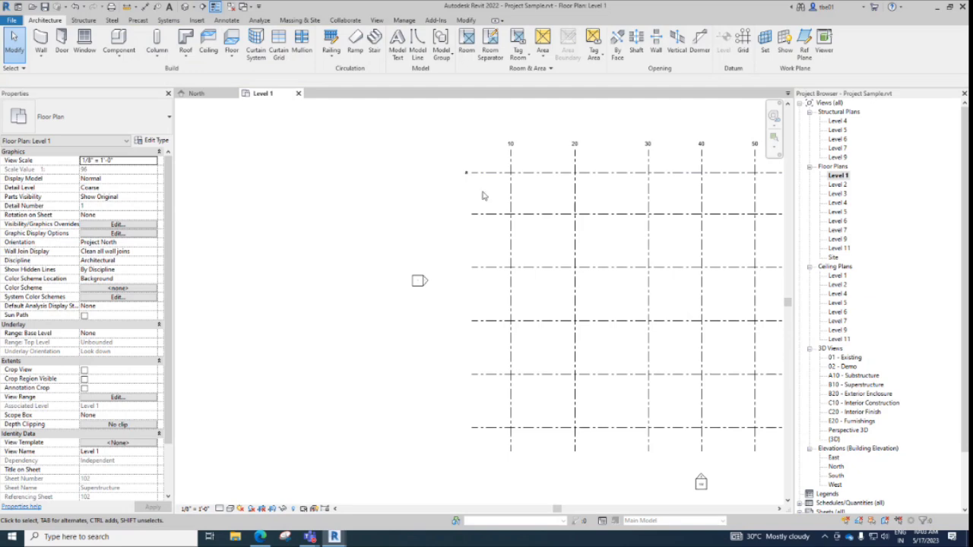
# - Show the label of horizontal grid line b at its left end and hide it at its right end
pyautogui.moveTo(483, 193); pyautogui.dragTo(302, 197, button='middle')
pyautogui.scroll(-3, 303, 197)
pyautogui.scroll(2, 468, 204)
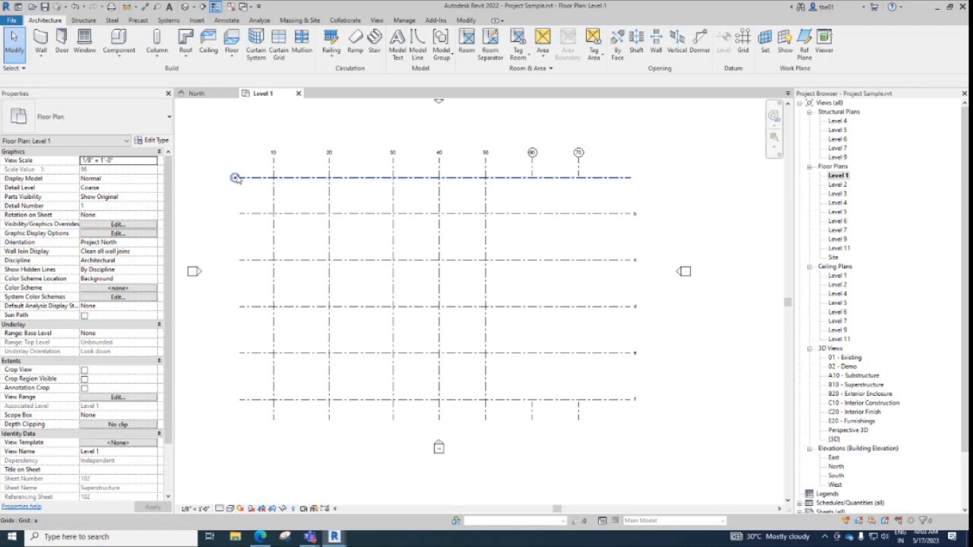
pyautogui.scroll(2, 235, 181)
pyautogui.scroll(-3, 243, 199)
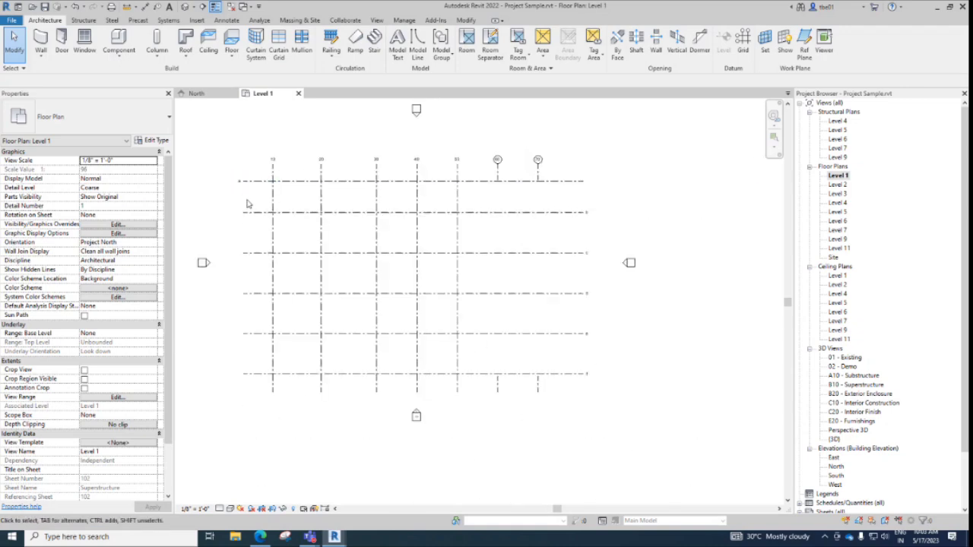
pyautogui.click(252, 213)
pyautogui.click(224, 209)
pyautogui.click(245, 213)
pyautogui.click(227, 213)
pyautogui.click(598, 212)
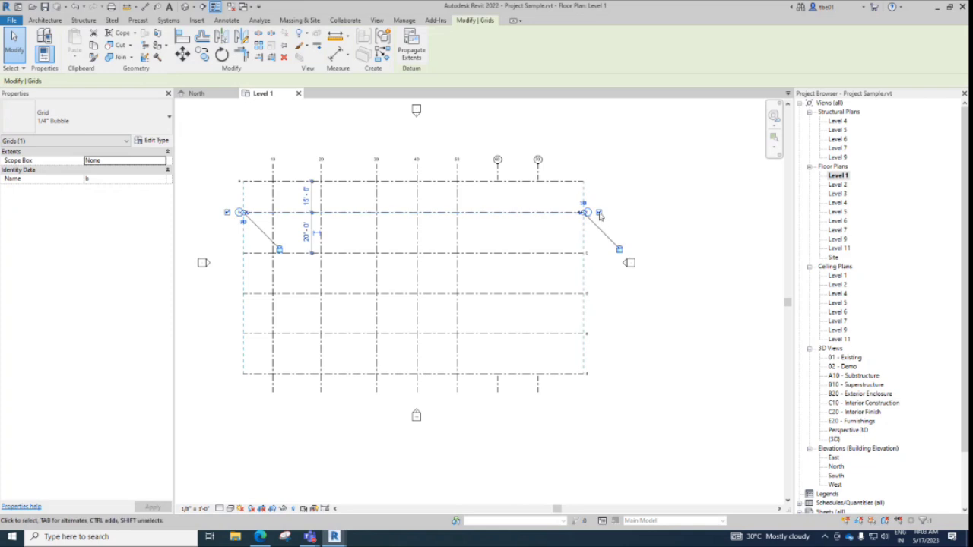
# - Show the labels of horizontal grid lines c and d at their left ends and hide them at their right ends
pyautogui.click(585, 252)
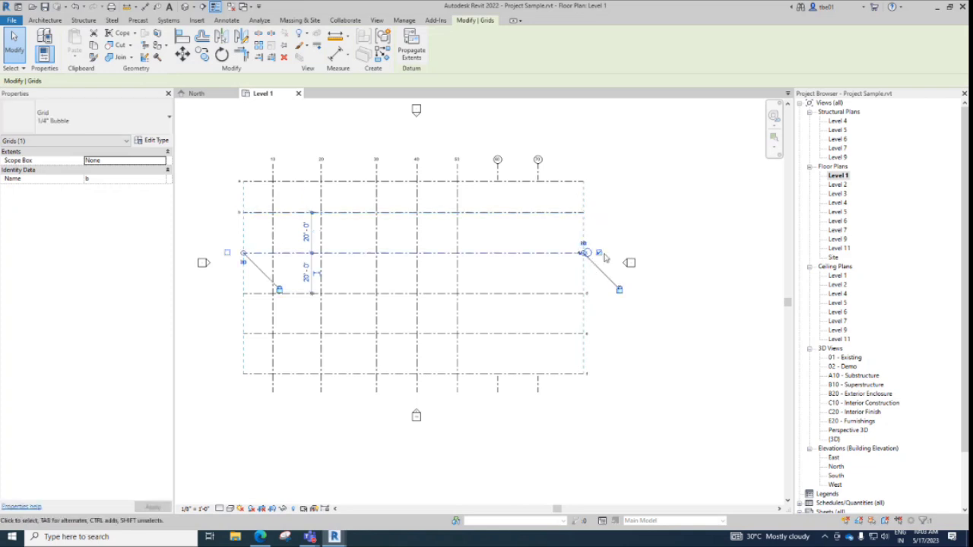
pyautogui.click(241, 293)
pyautogui.click(227, 294)
pyautogui.click(598, 293)
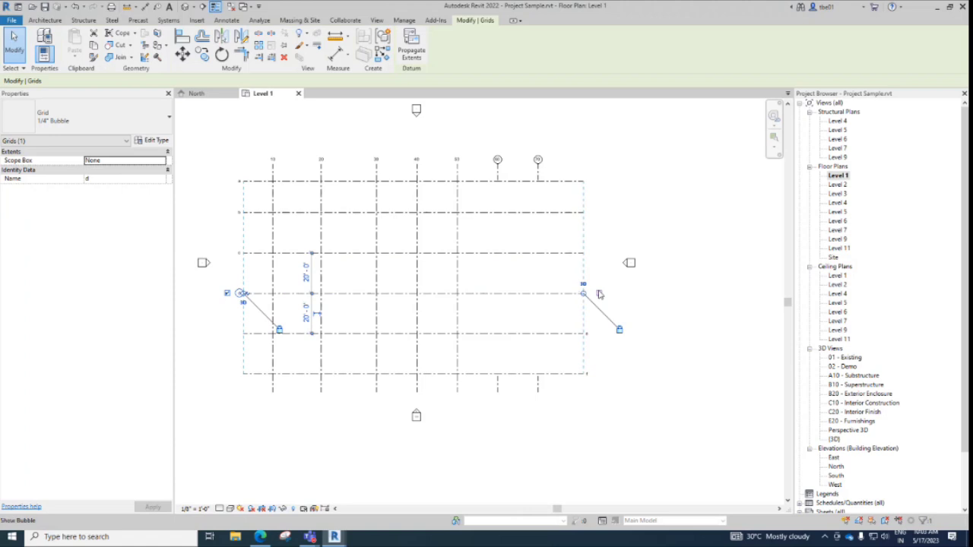
# - Show the labels of horizontal grid lines e and f only at their left ends, hiding them at their right ends
pyautogui.click(563, 336)
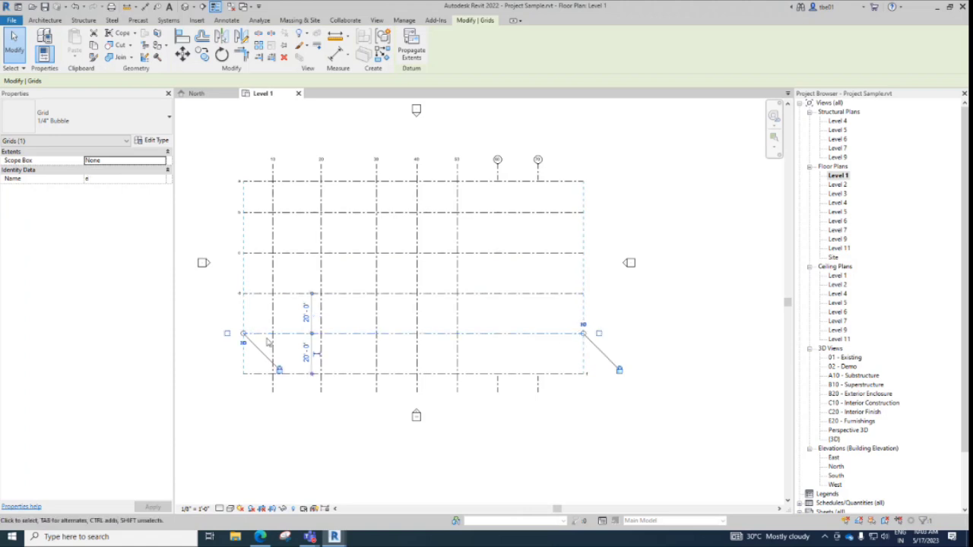
pyautogui.click(226, 333)
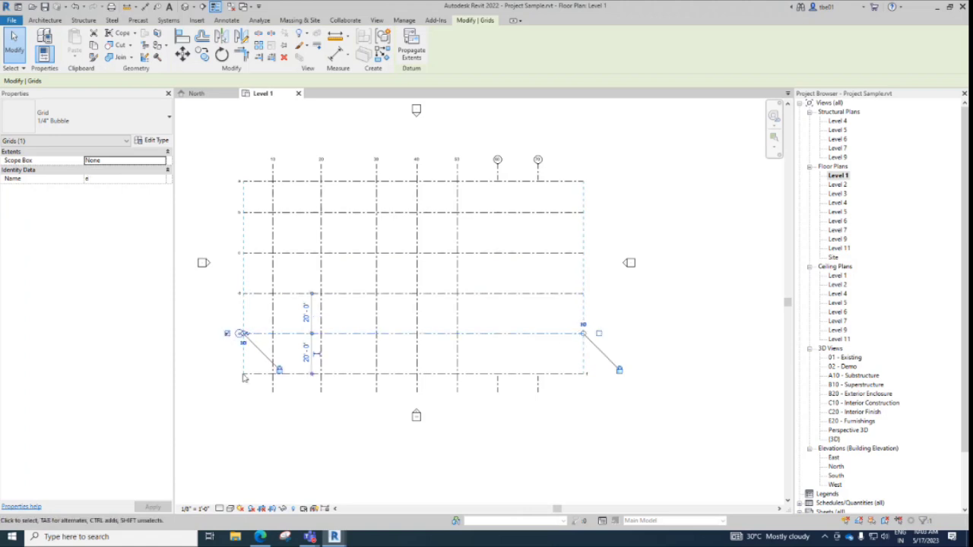
pyautogui.click(363, 374)
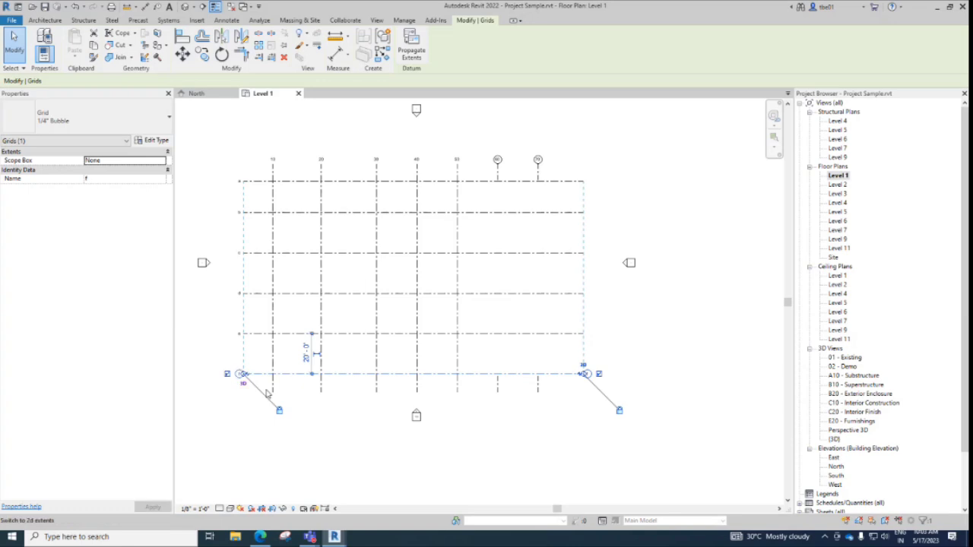
pyautogui.click(599, 374)
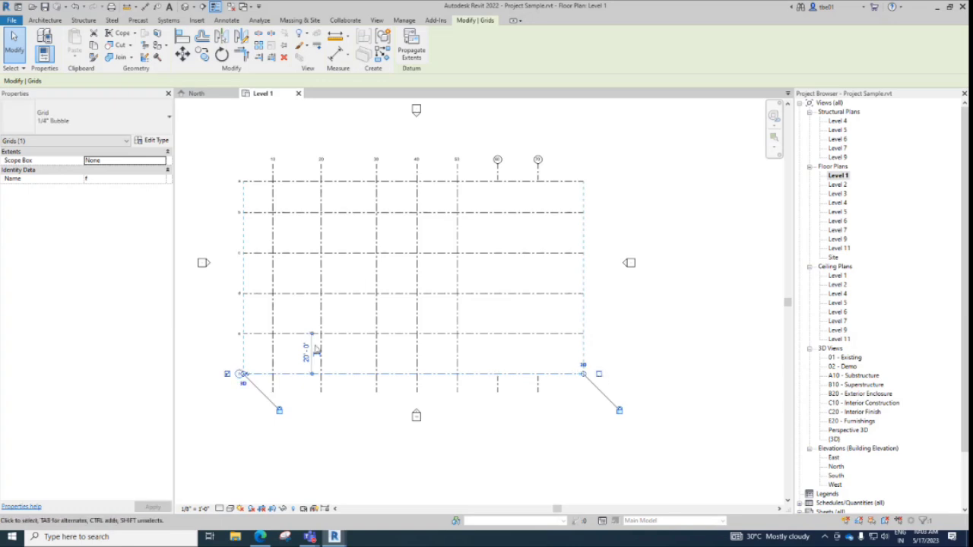
# - Add an elbow at the left end of horizontal grid line f to offset its label below the line
pyautogui.scroll(3, 244, 384)
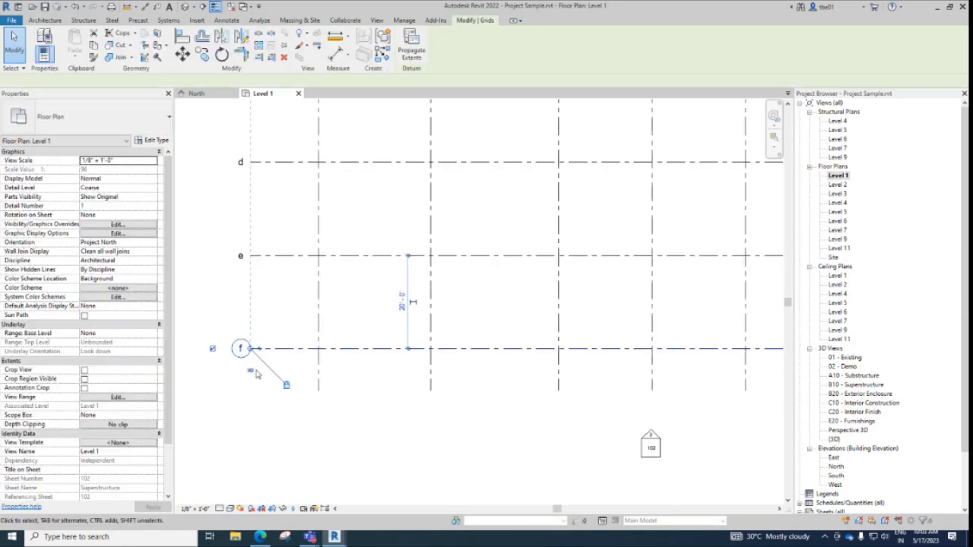
pyautogui.scroll(3, 244, 380)
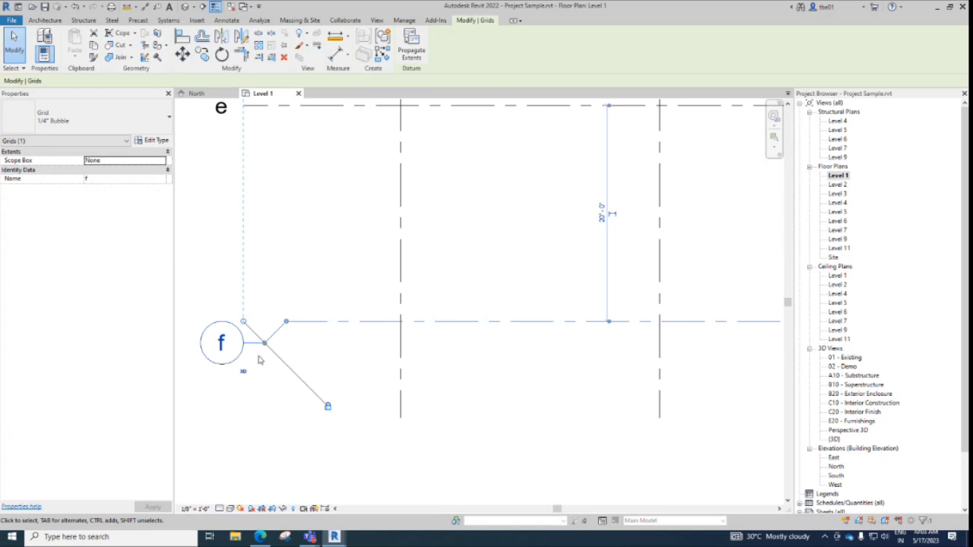
pyautogui.scroll(-5, 352, 398)
pyautogui.click(347, 353)
pyautogui.scroll(-4, 342, 335)
pyautogui.moveTo(358, 209); pyautogui.dragTo(280, 290, button='middle')
pyautogui.scroll(1, 280, 290)
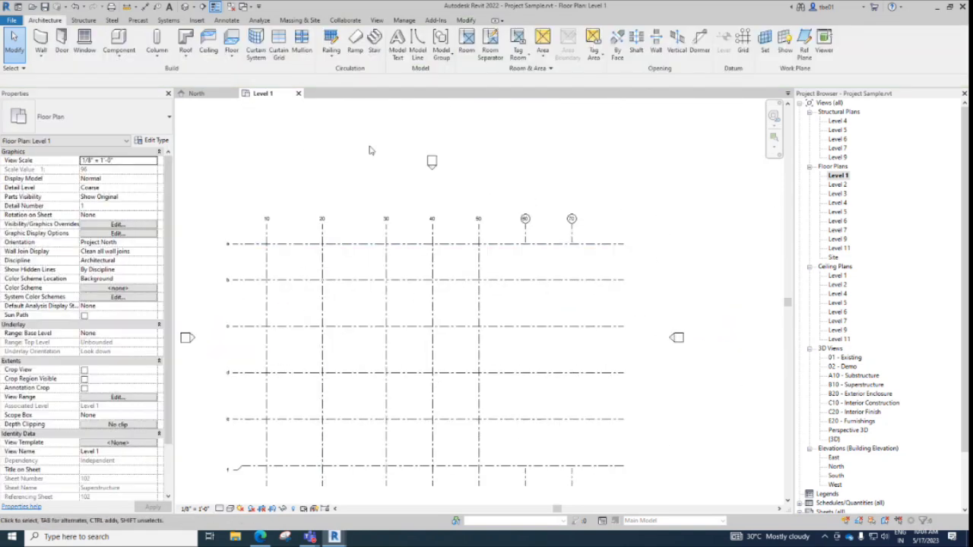
pyautogui.scroll(2, 232, 188)
pyautogui.moveTo(253, 181); pyautogui.dragTo(262, 121, button='middle')
pyautogui.scroll(-3, 330, 233)
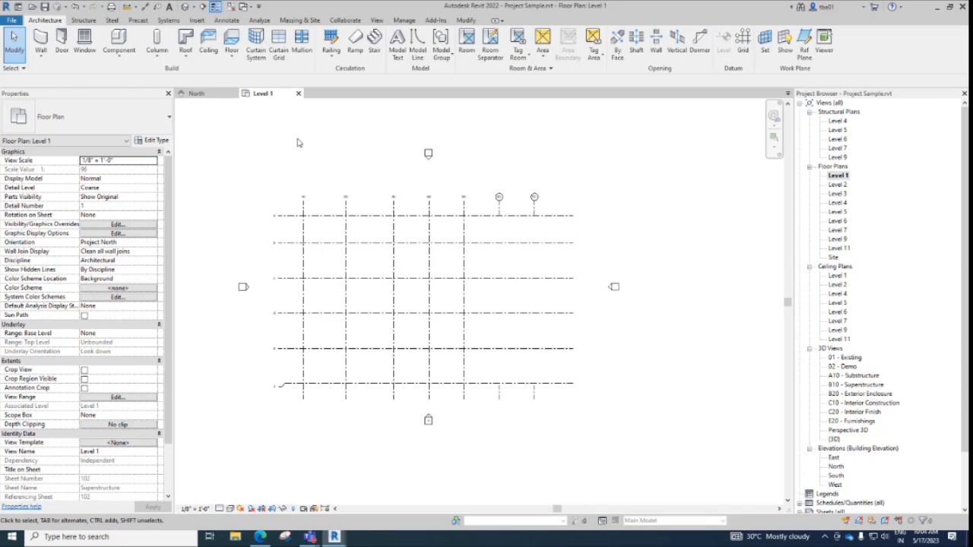
# - Open the program options and examine the General and User Interface settings, including the active theme choices and the keyboard shortcuts list
pyautogui.click(10, 21)
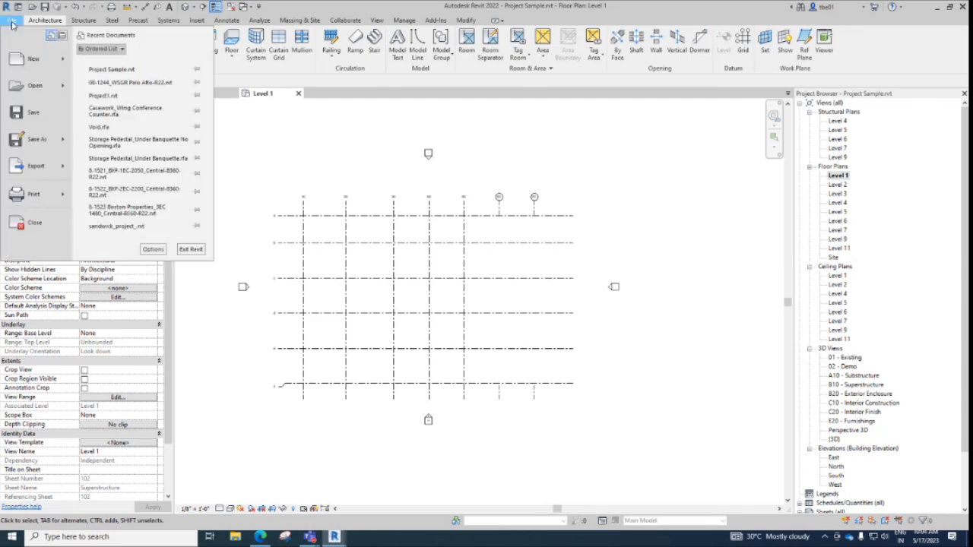
pyautogui.click(155, 251)
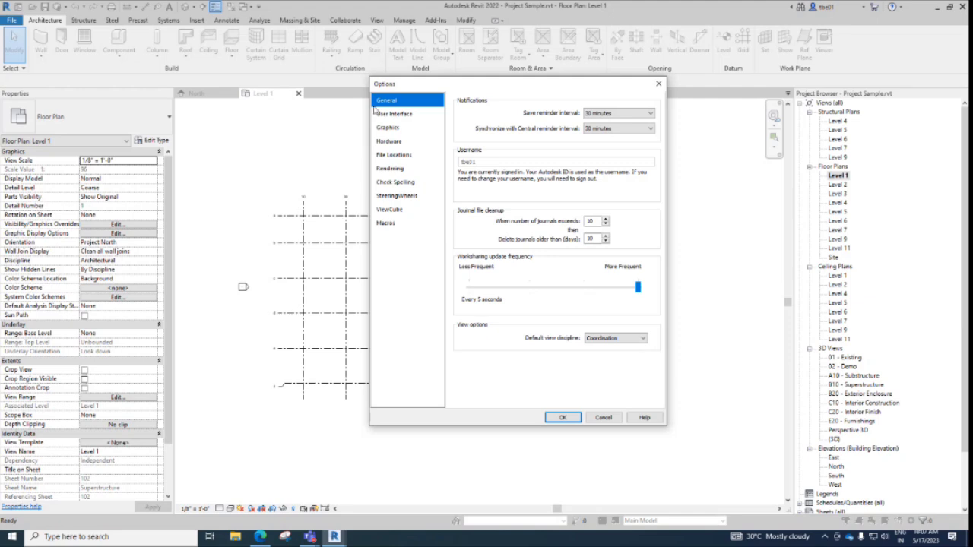
pyautogui.click(388, 115)
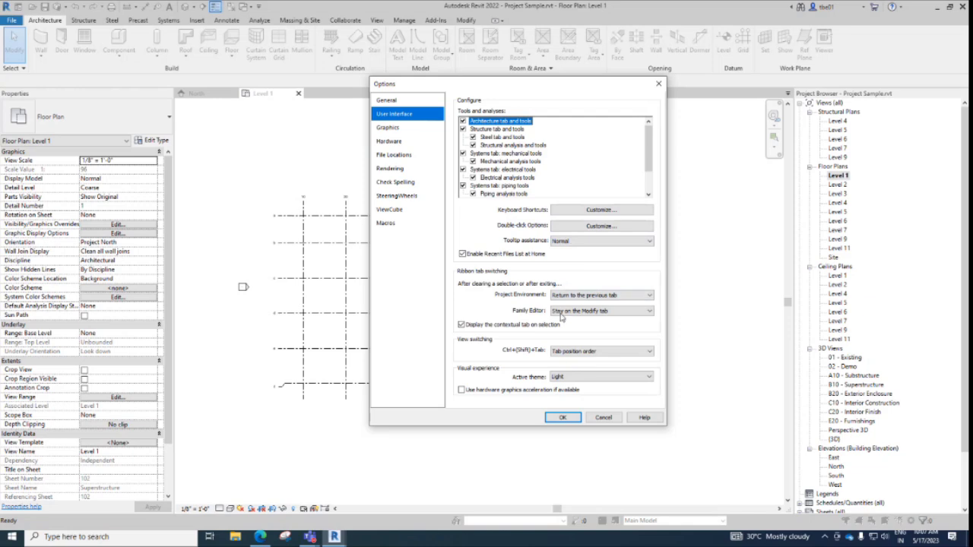
pyautogui.click(587, 377)
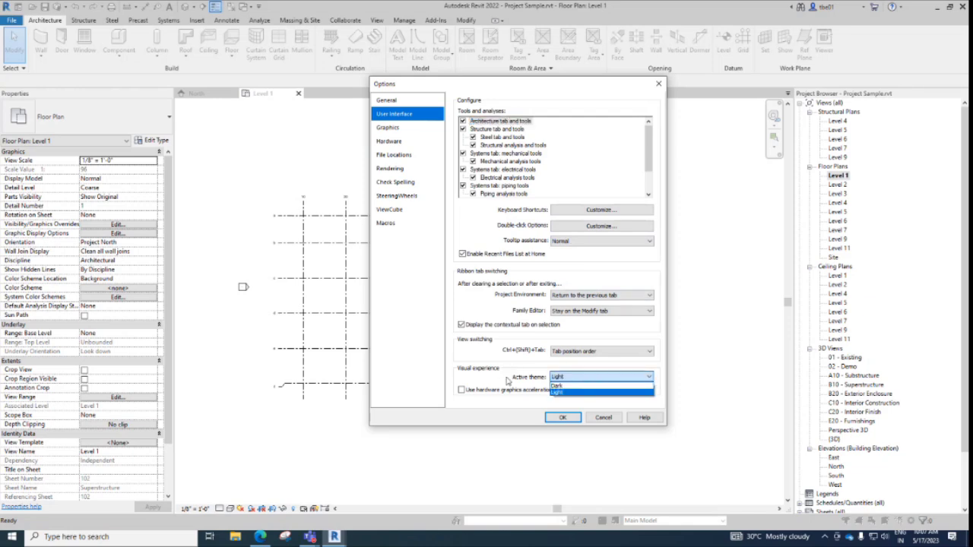
pyautogui.click(590, 390)
pyautogui.click(586, 213)
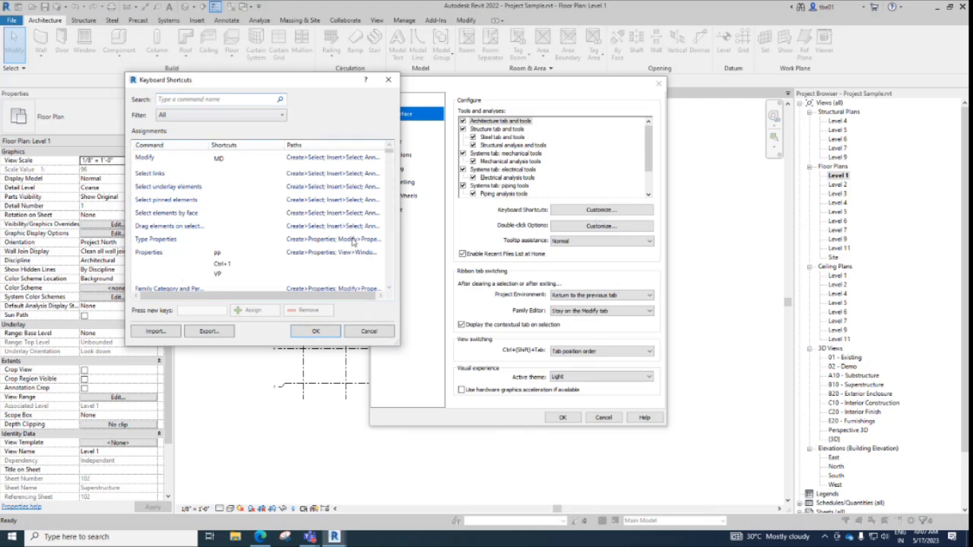
pyautogui.click(389, 80)
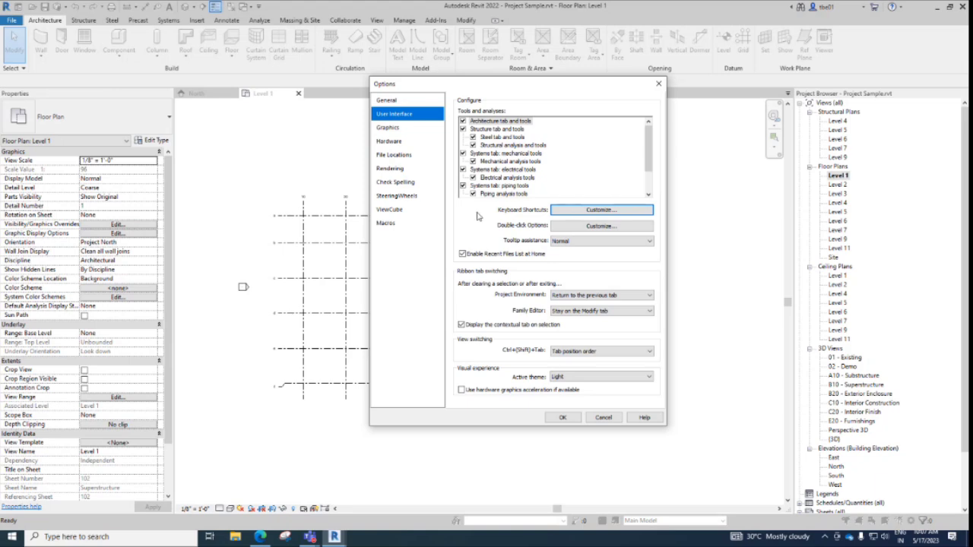
# - Examine the Graphics, Hardware, File Locations, Rendering, Check Spelling, SteeringWheels, ViewCube and Macros options, return to General, and close the options
pyautogui.click(402, 128)
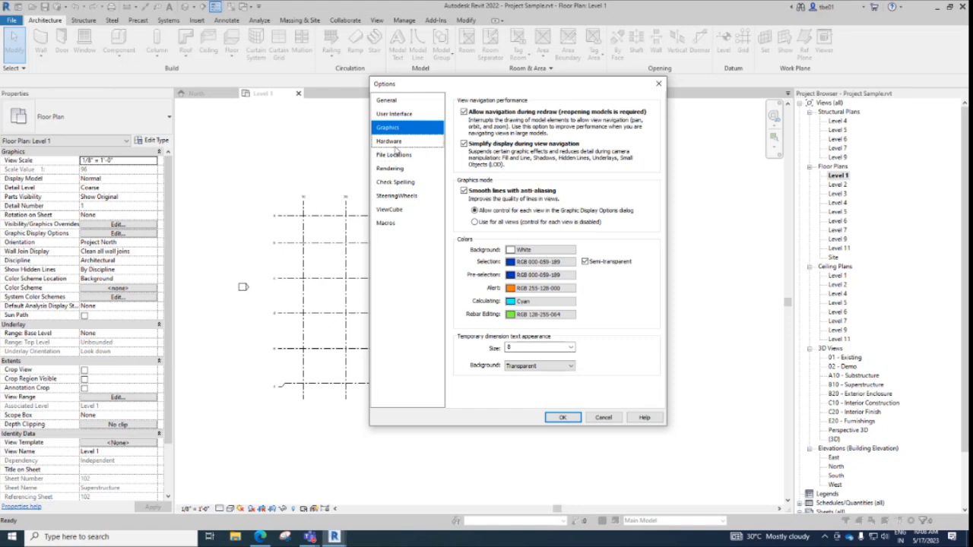
pyautogui.click(396, 148)
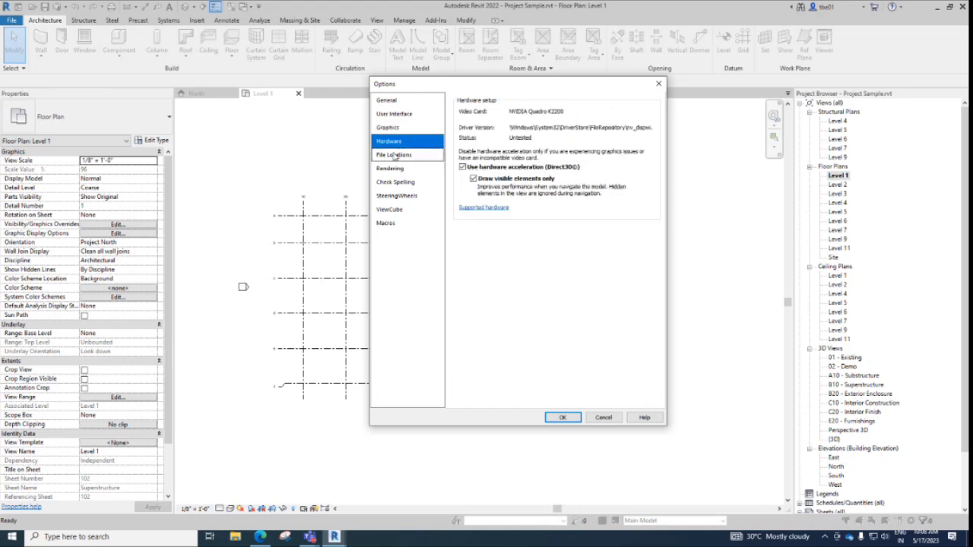
pyautogui.click(395, 157)
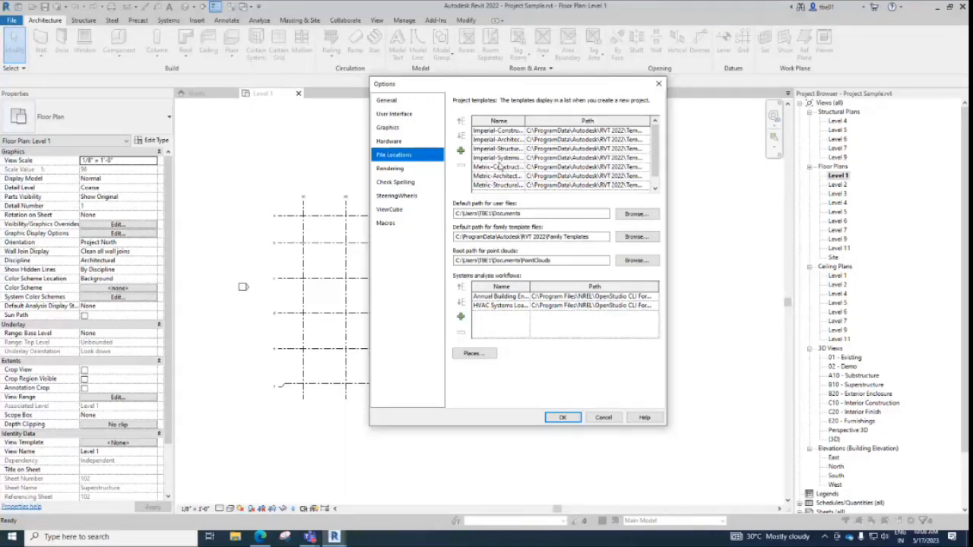
pyautogui.click(632, 220)
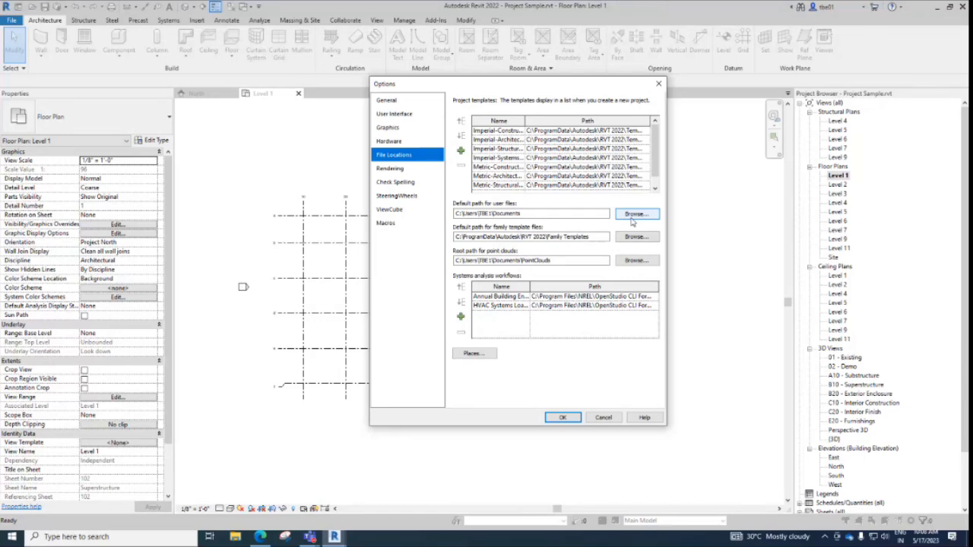
pyautogui.click(401, 170)
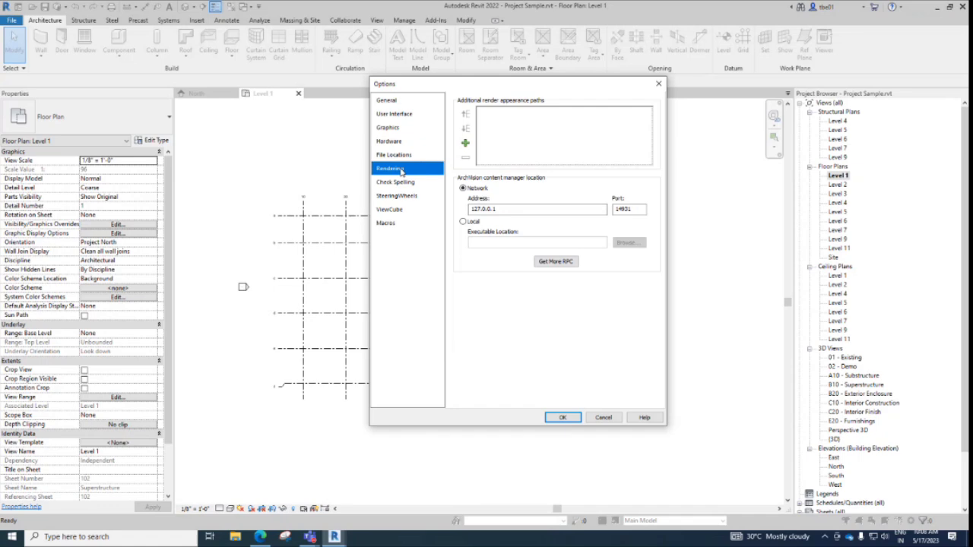
pyautogui.click(396, 183)
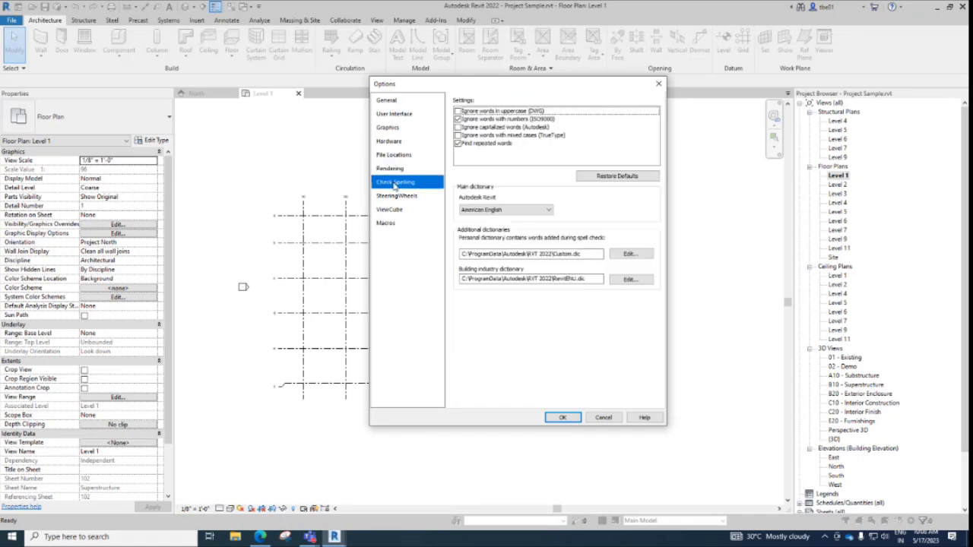
pyautogui.click(396, 196)
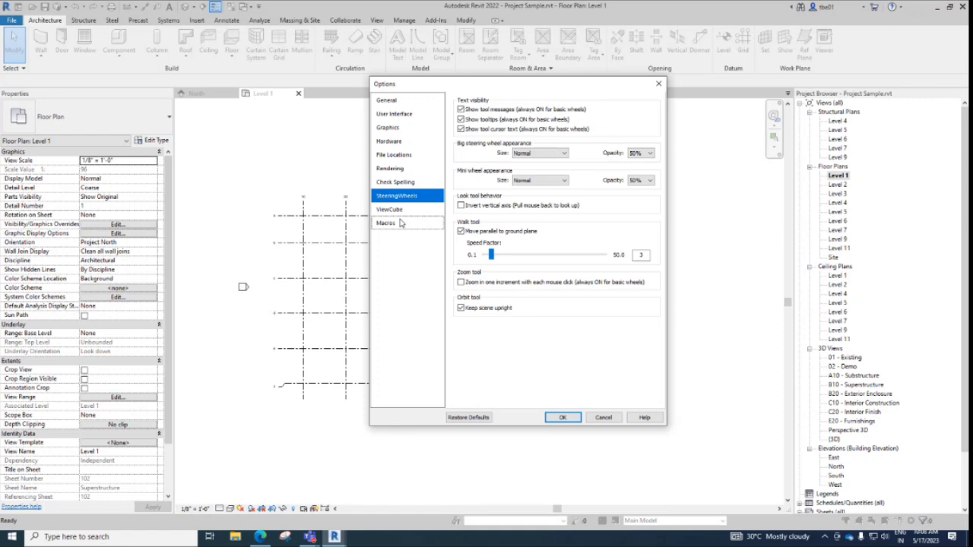
pyautogui.click(400, 210)
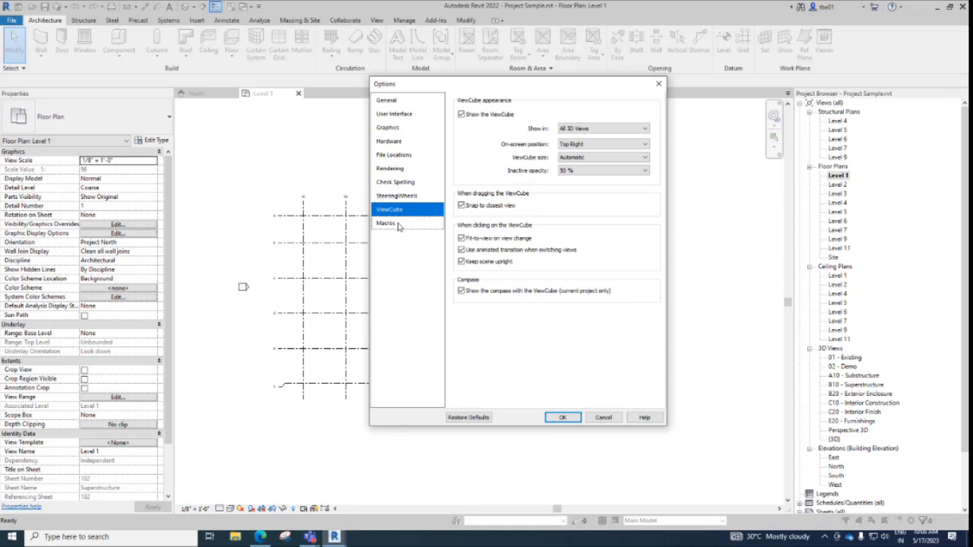
pyautogui.click(399, 225)
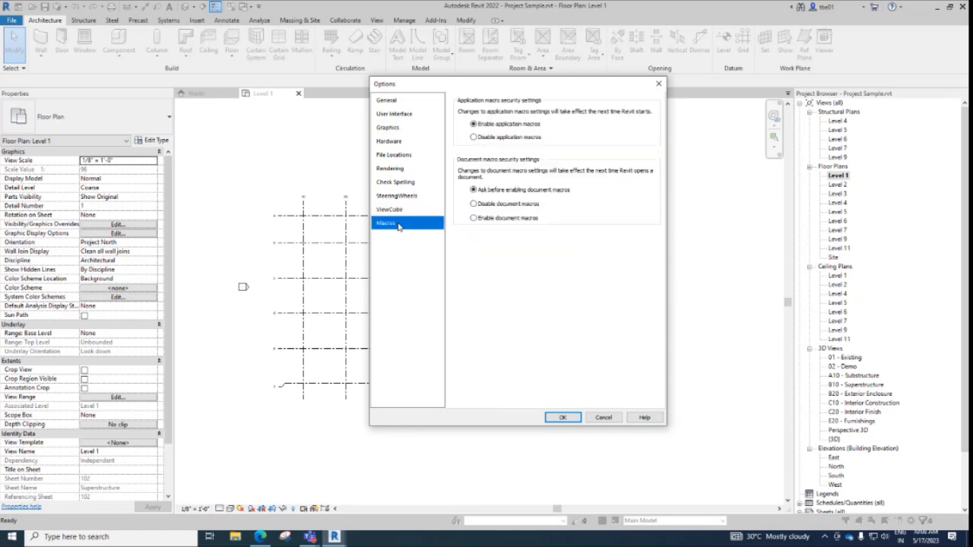
pyautogui.click(389, 102)
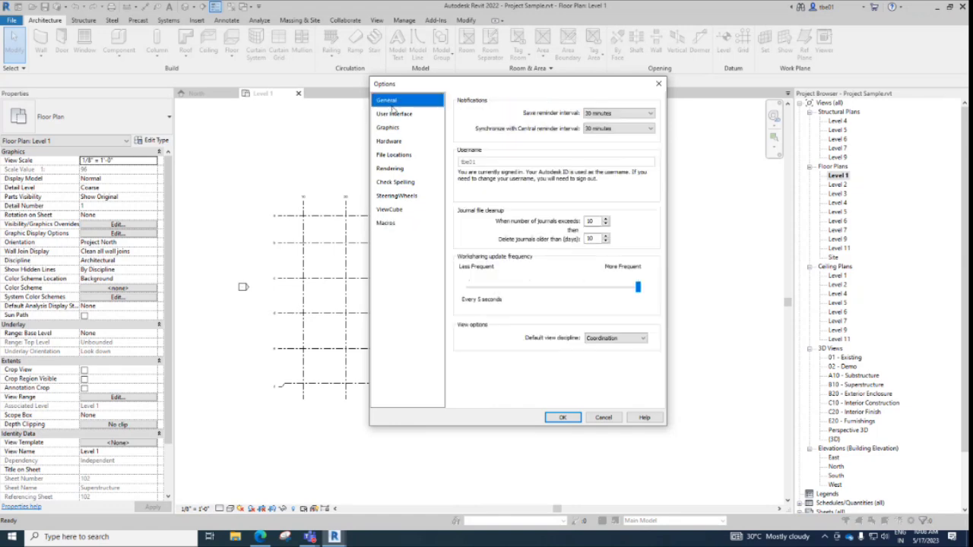
pyautogui.click(659, 85)
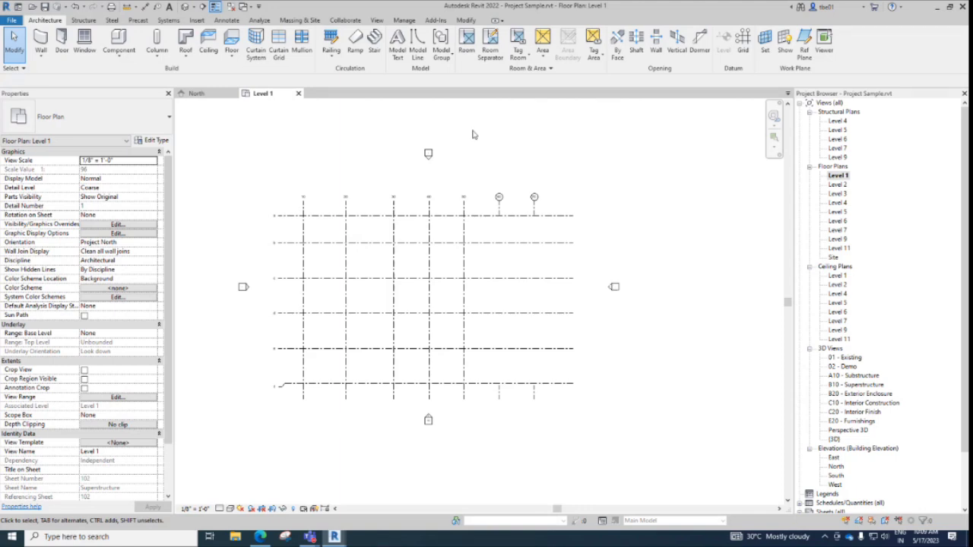
# - Open Project Information and examine its Identity Data, Route Analysis and Other parameters
pyautogui.click(403, 21)
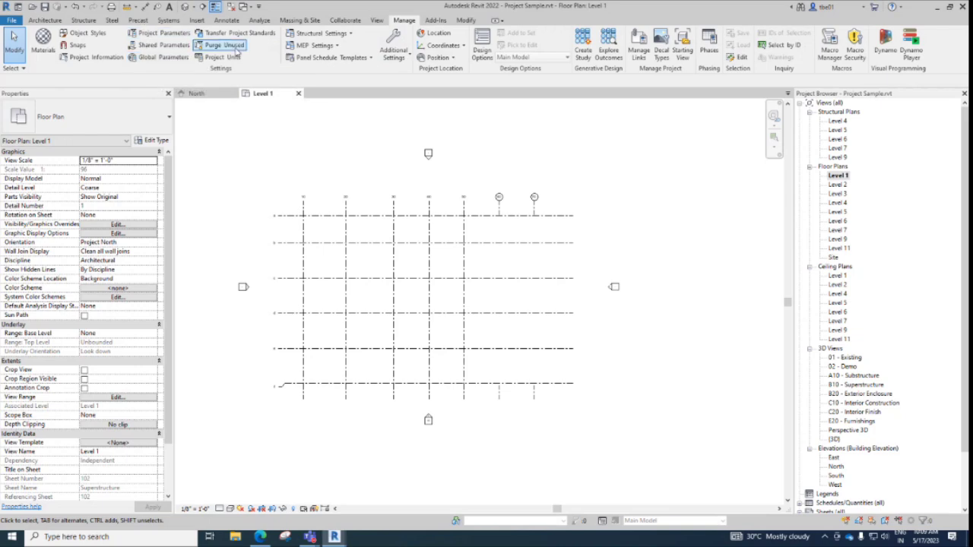
pyautogui.click(88, 61)
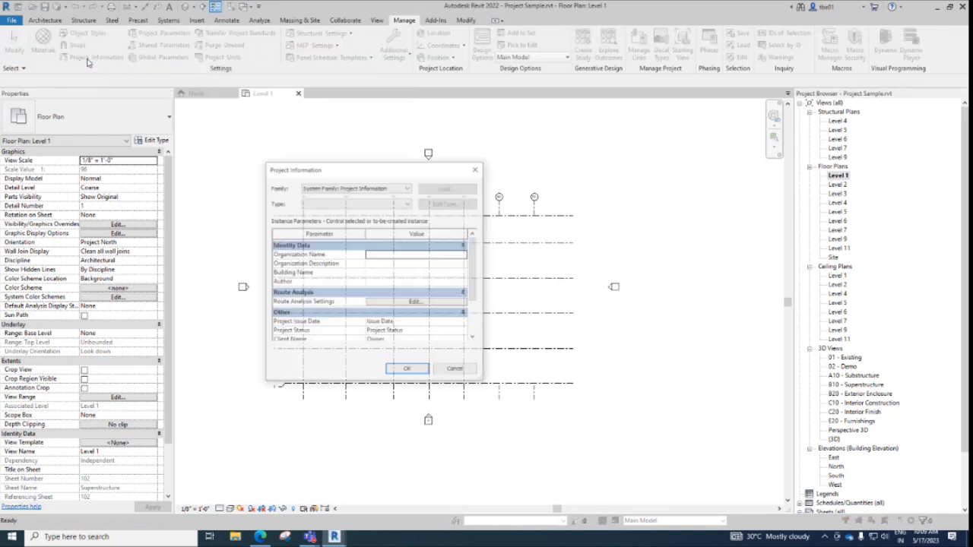
pyautogui.moveTo(359, 177); pyautogui.dragTo(280, 123)
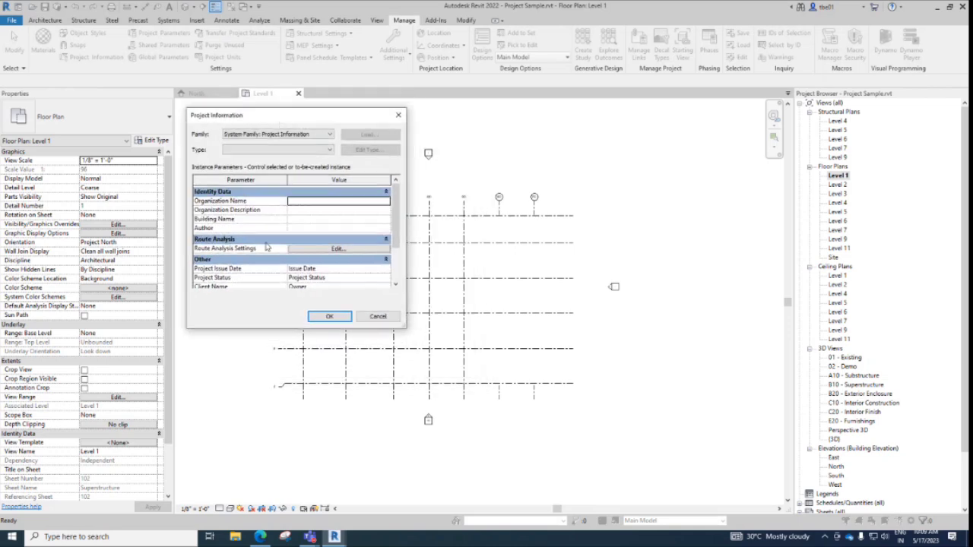
pyautogui.click(395, 286)
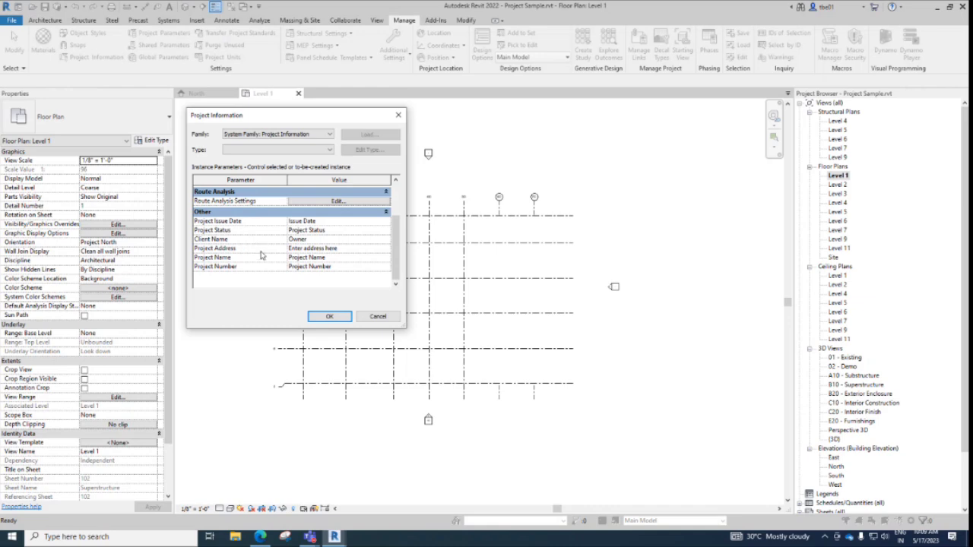
pyautogui.scroll(3, 260, 256)
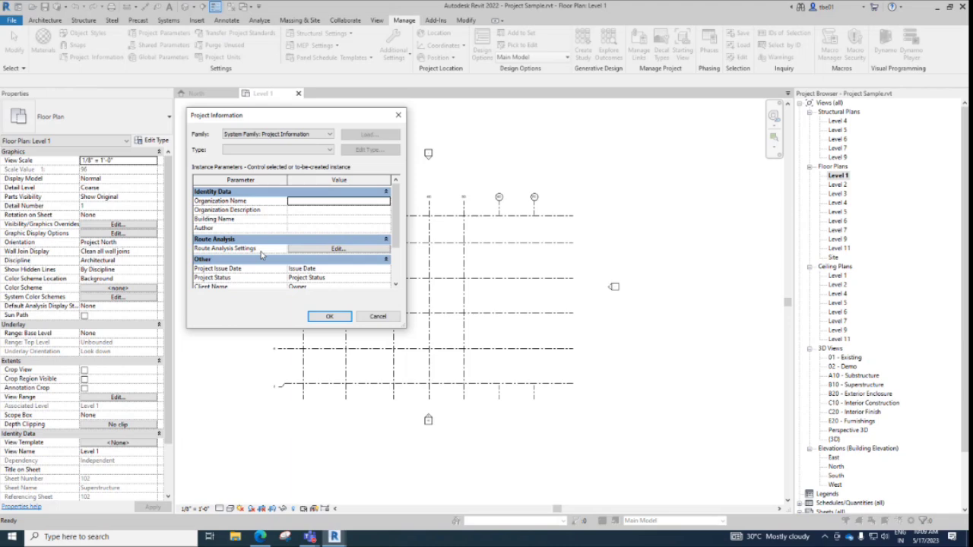
pyautogui.scroll(-3, 261, 255)
pyautogui.scroll(3, 261, 256)
pyautogui.scroll(-2, 248, 218)
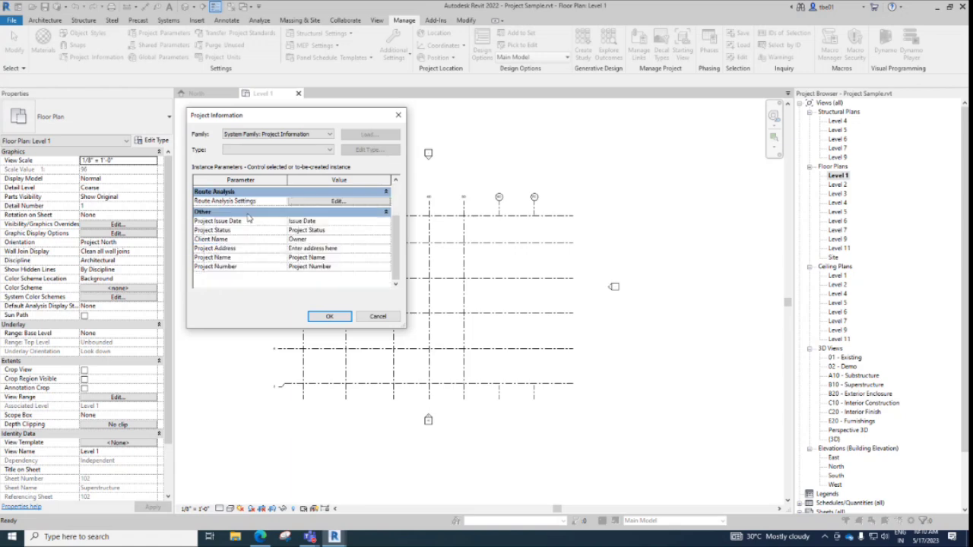
pyautogui.scroll(2, 236, 209)
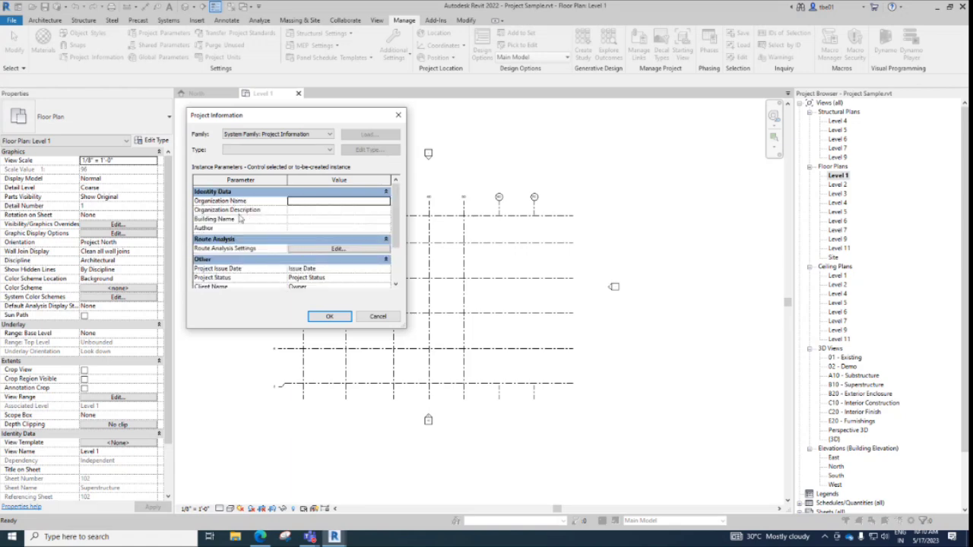
pyautogui.scroll(-1, 259, 218)
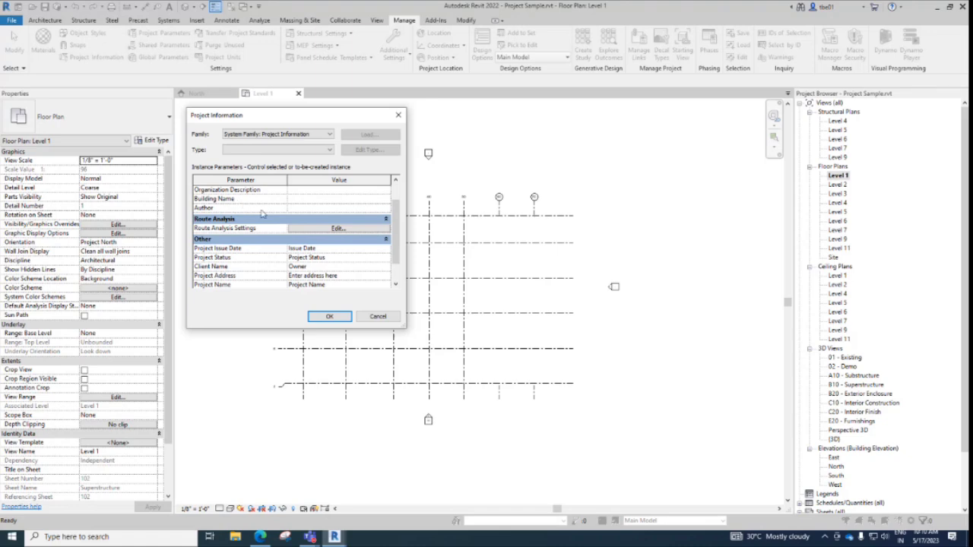
# - Review the project issue date, status and address fields in Project Information and set the Project Number to 124
pyautogui.scroll(-1, 391, 231)
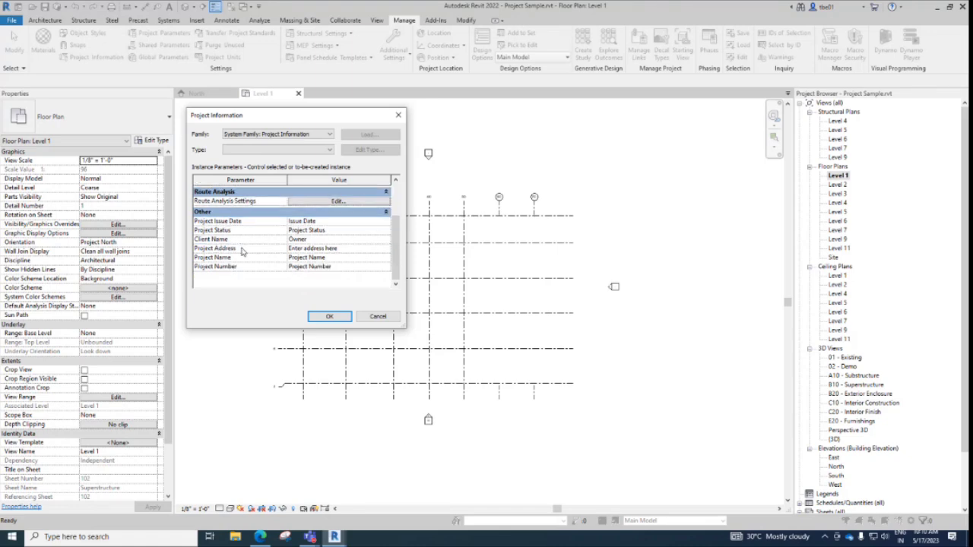
pyautogui.click(312, 248)
pyautogui.doubleClick(332, 222)
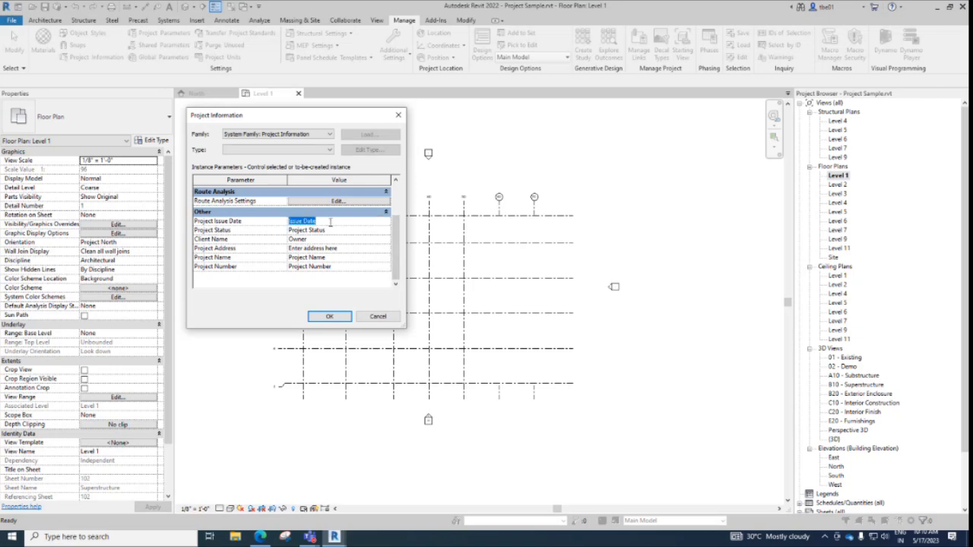
pyautogui.click(326, 232)
pyautogui.moveTo(326, 229); pyautogui.dragTo(274, 234)
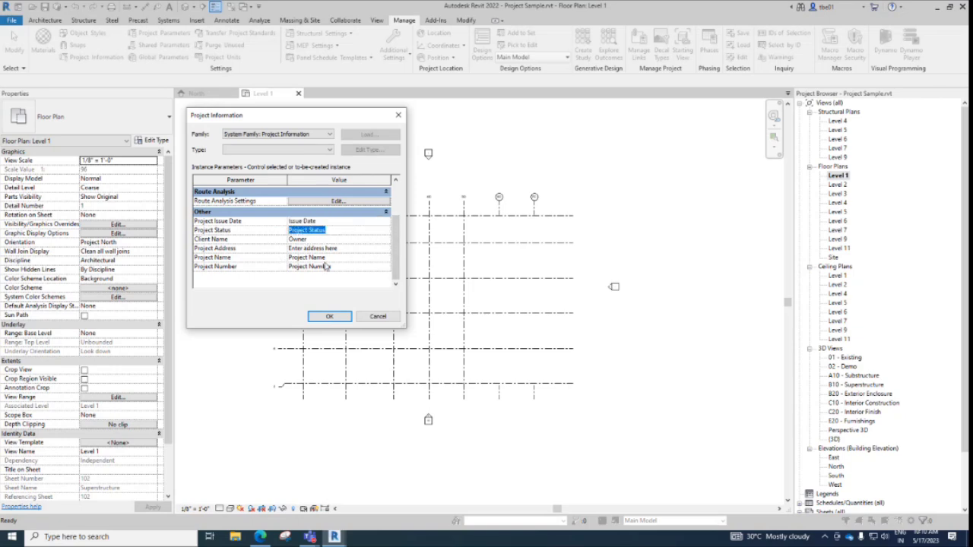
pyautogui.click(350, 267)
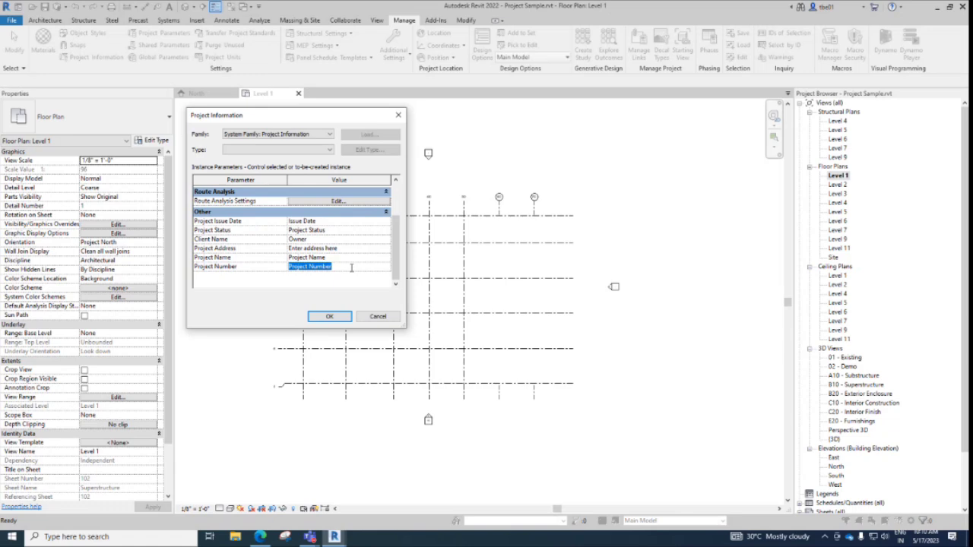
pyautogui.write('124')
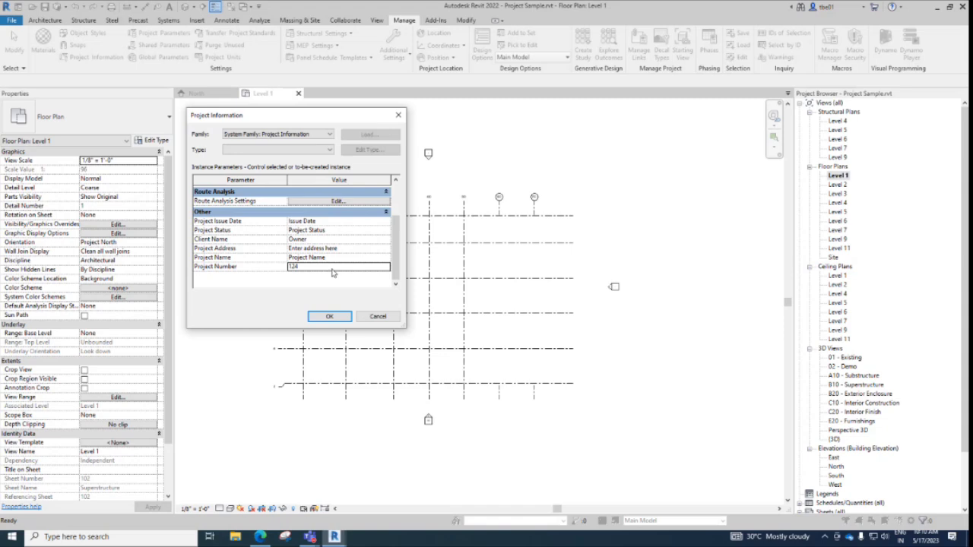
# - Open the Project Address text, close it without entering an address, and accept the project information
pyautogui.click(388, 251)
pyautogui.click(387, 250)
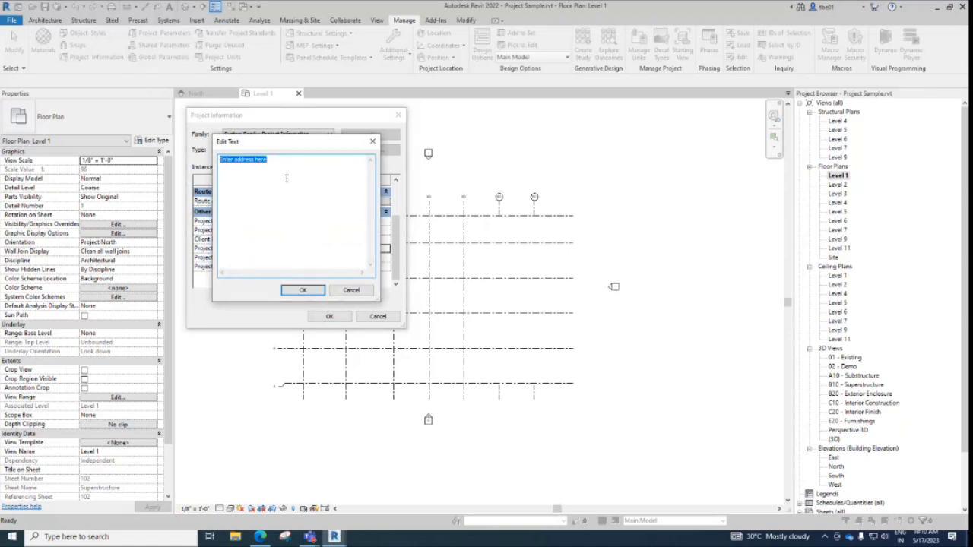
pyautogui.click(302, 289)
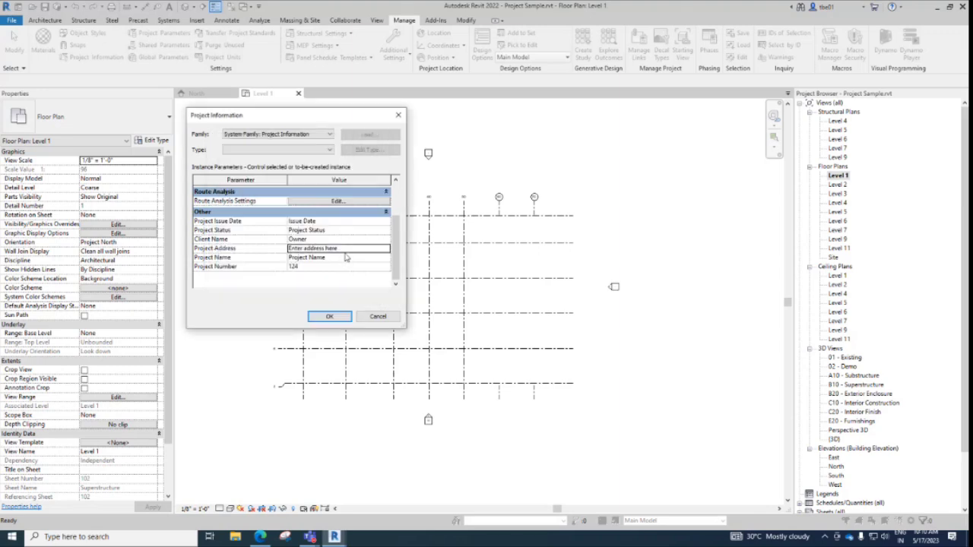
pyautogui.press('Return')
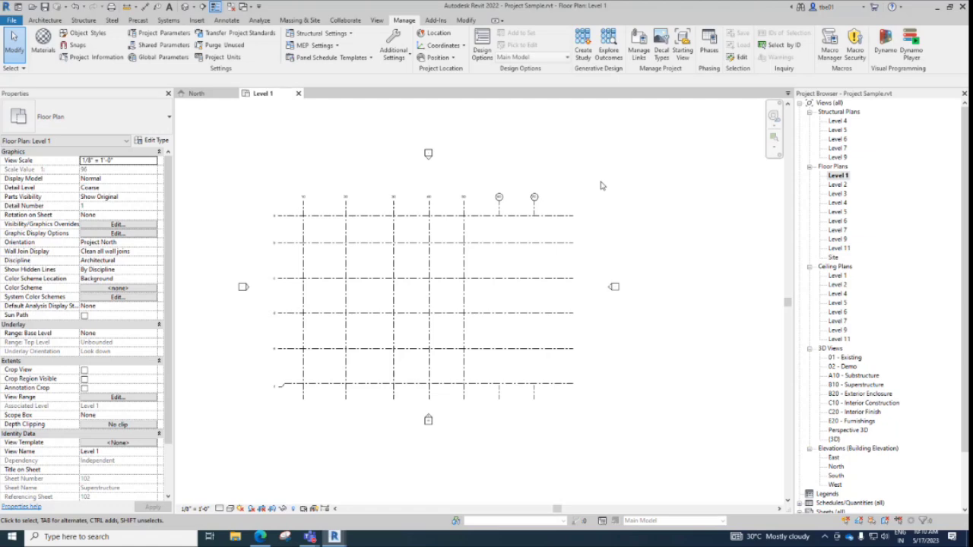
pyautogui.scroll(-2, 601, 186)
pyautogui.scroll(3, 599, 186)
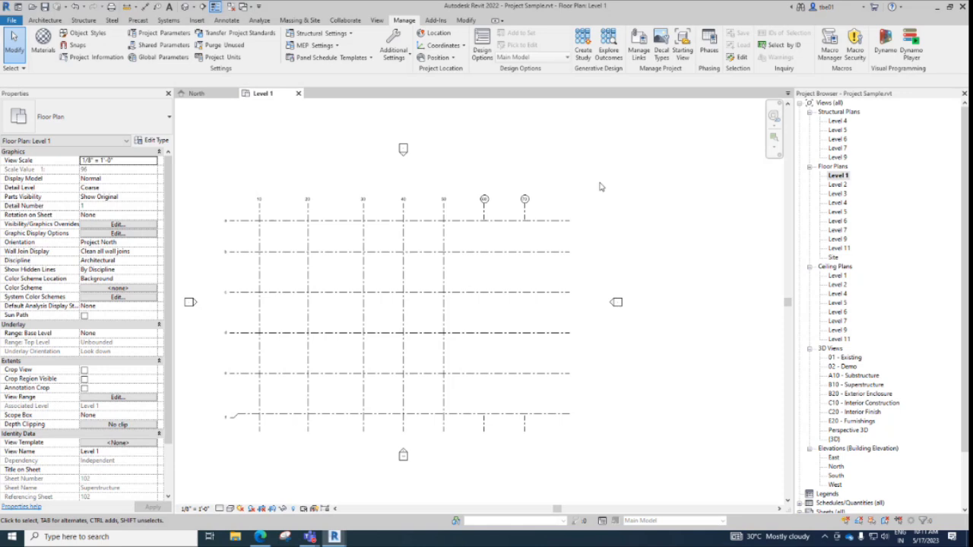
pyautogui.scroll(-2, 600, 187)
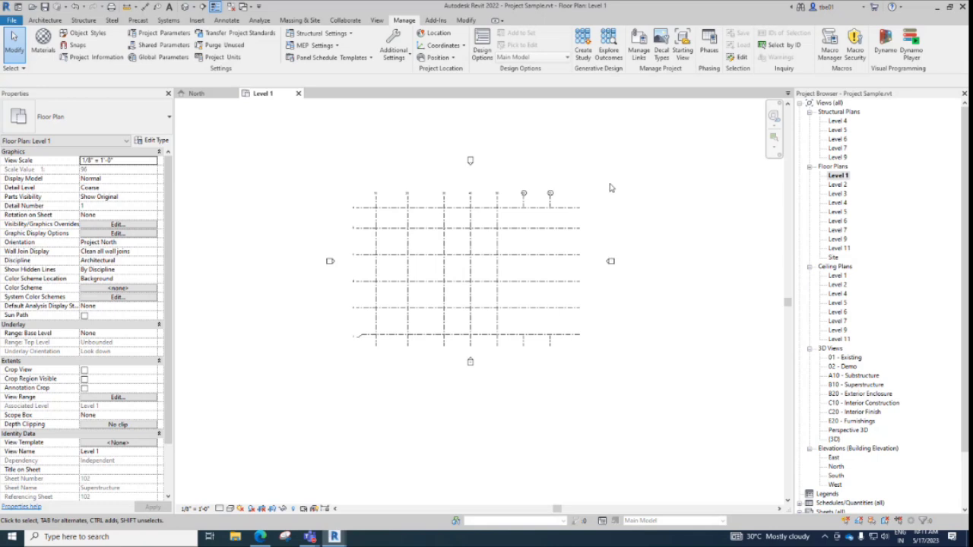
pyautogui.scroll(1, 609, 188)
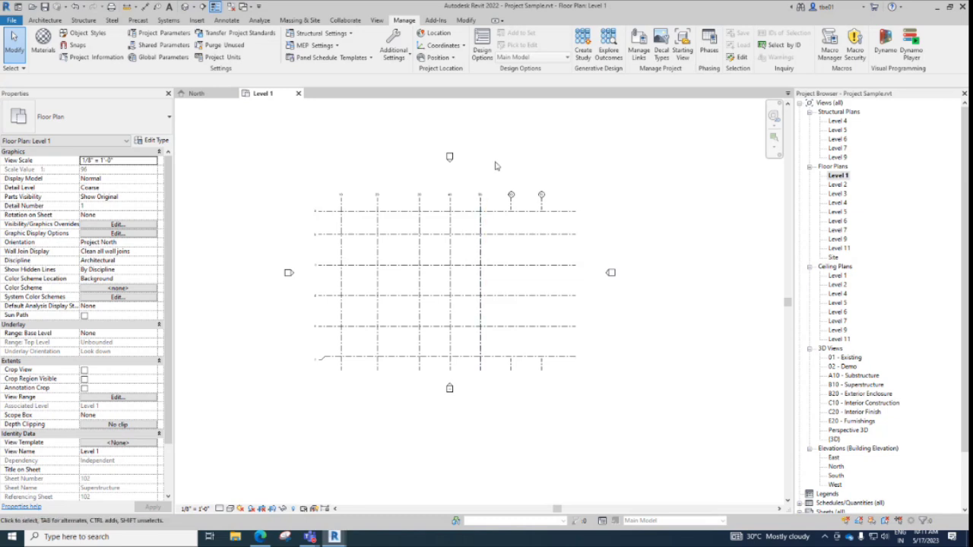
# - Reveal the hidden elements in the Level 1 floor plan and locate the project base point and survey point markers
pyautogui.click(294, 510)
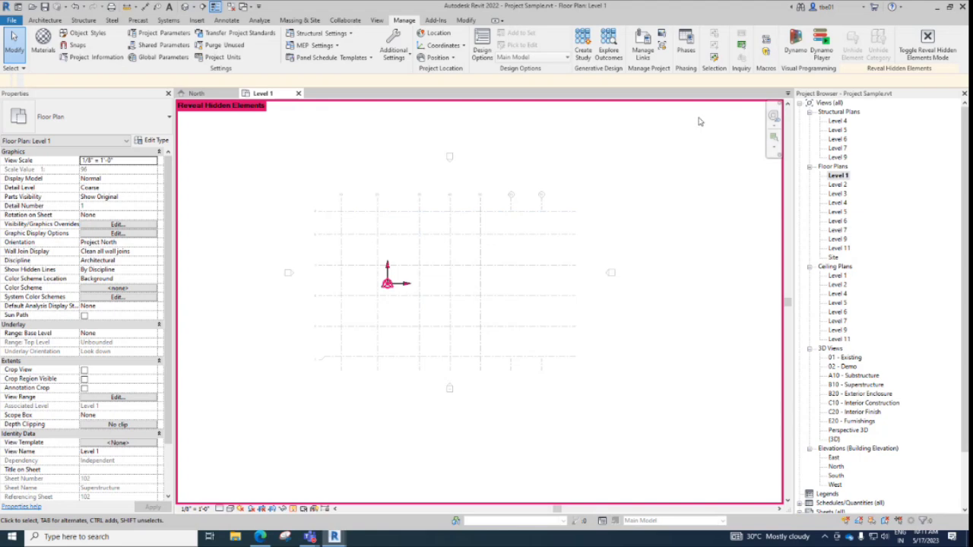
pyautogui.scroll(3, 388, 266)
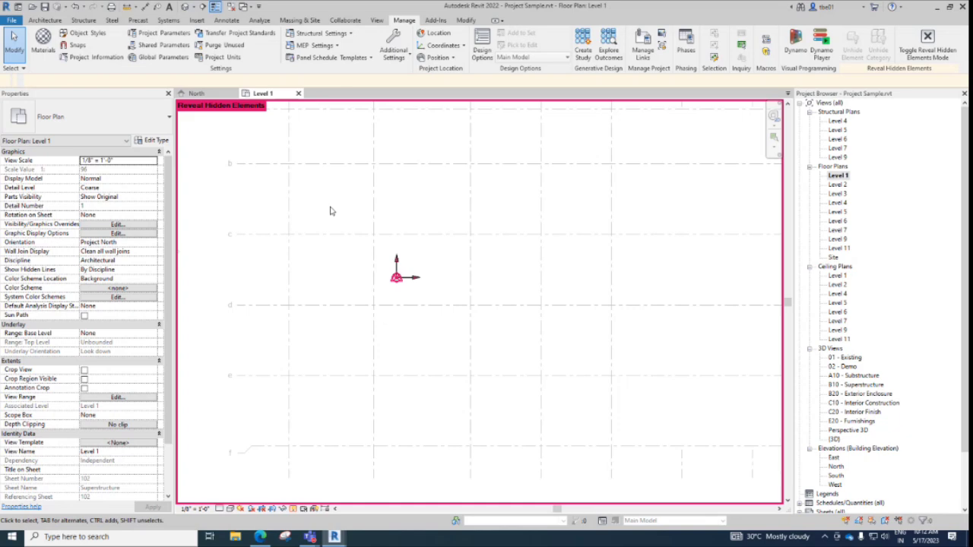
pyautogui.scroll(-2, 354, 229)
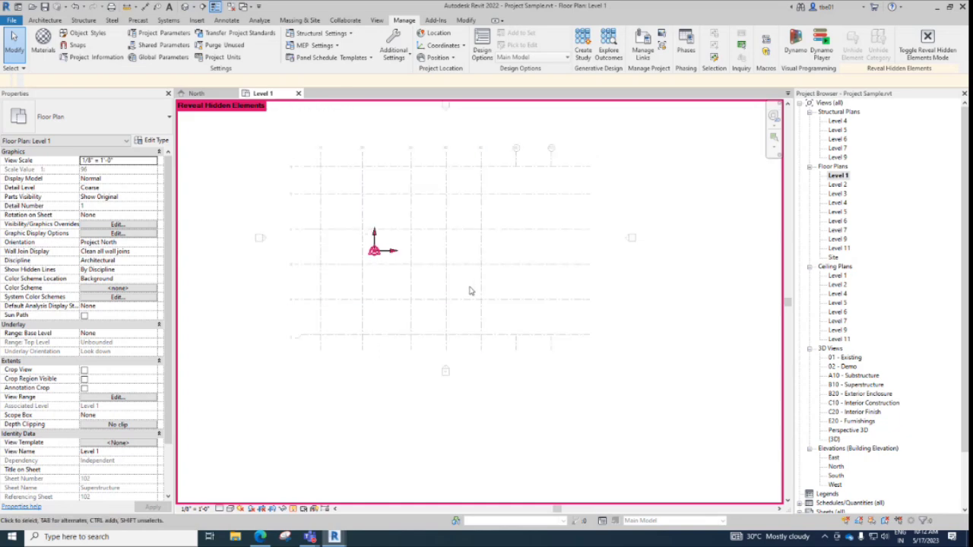
pyautogui.scroll(3, 374, 246)
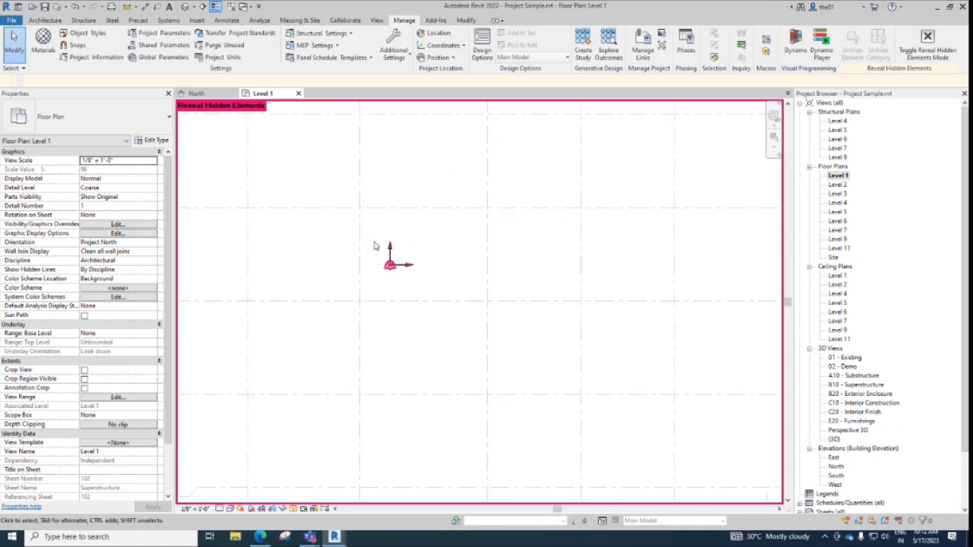
pyautogui.scroll(-2, 399, 243)
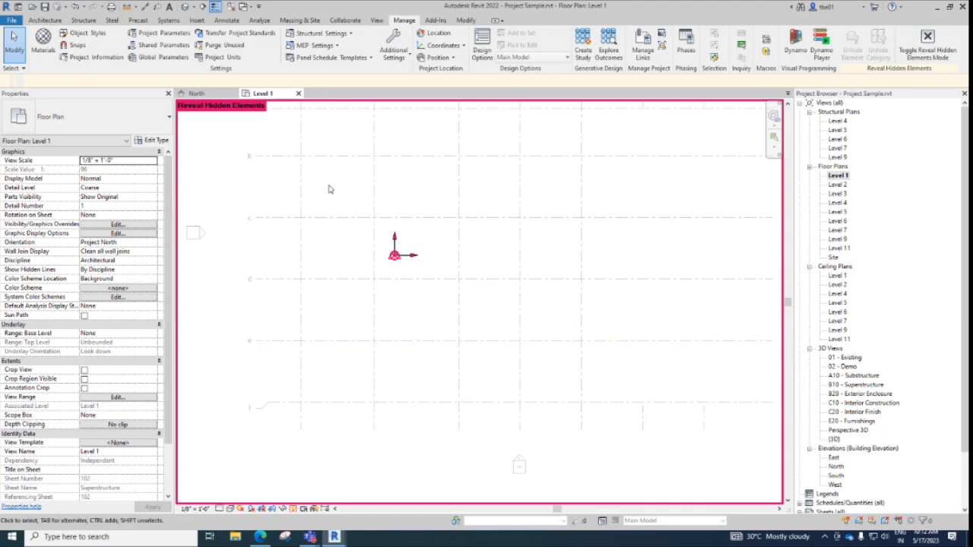
pyautogui.scroll(3, 417, 250)
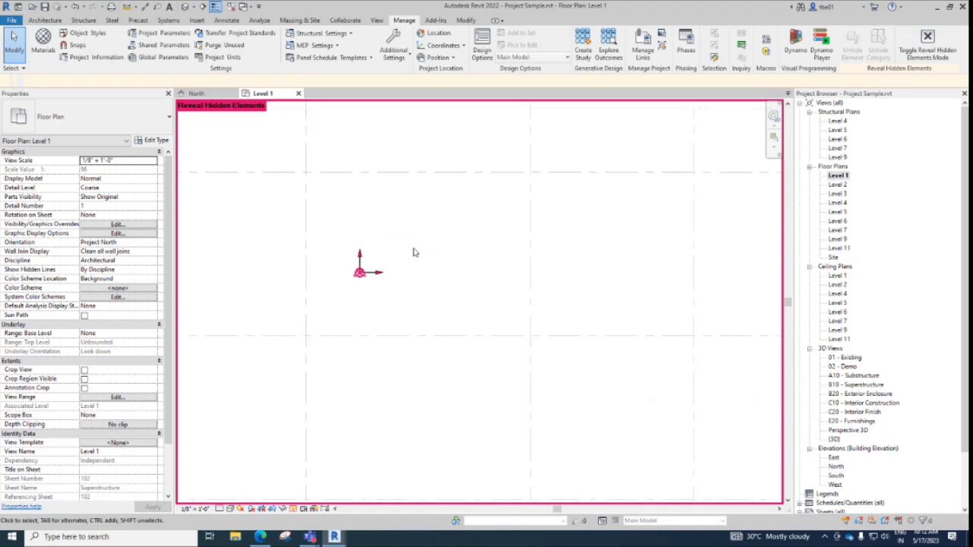
pyautogui.scroll(3, 359, 271)
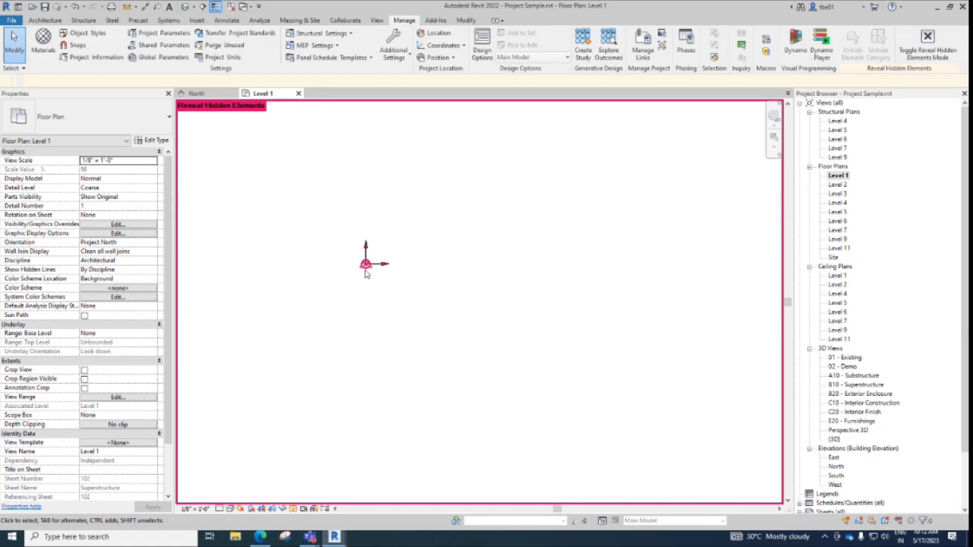
# - Select the project base point, examine its N/S, E/W, Elev and Angle to True North values, and clear the selection
pyautogui.click(367, 275)
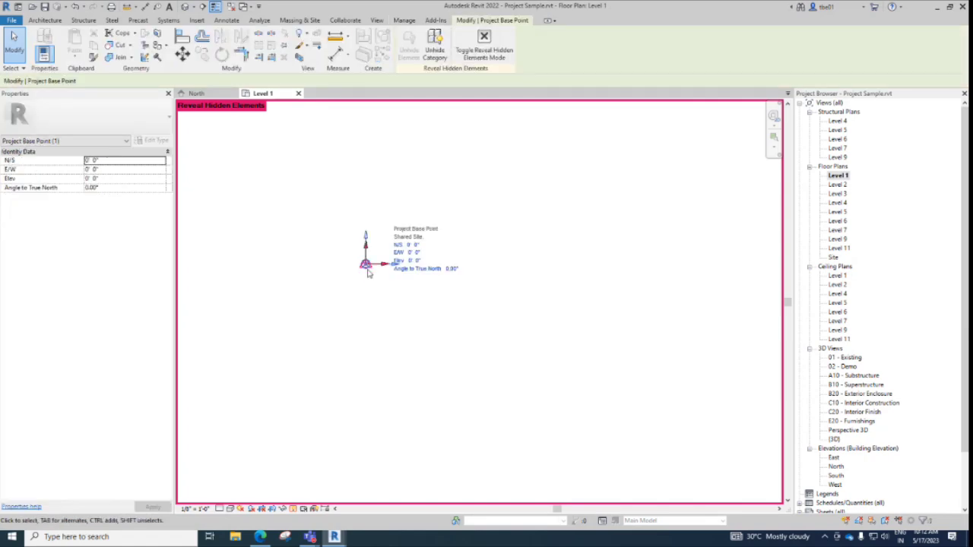
pyautogui.scroll(2, 366, 271)
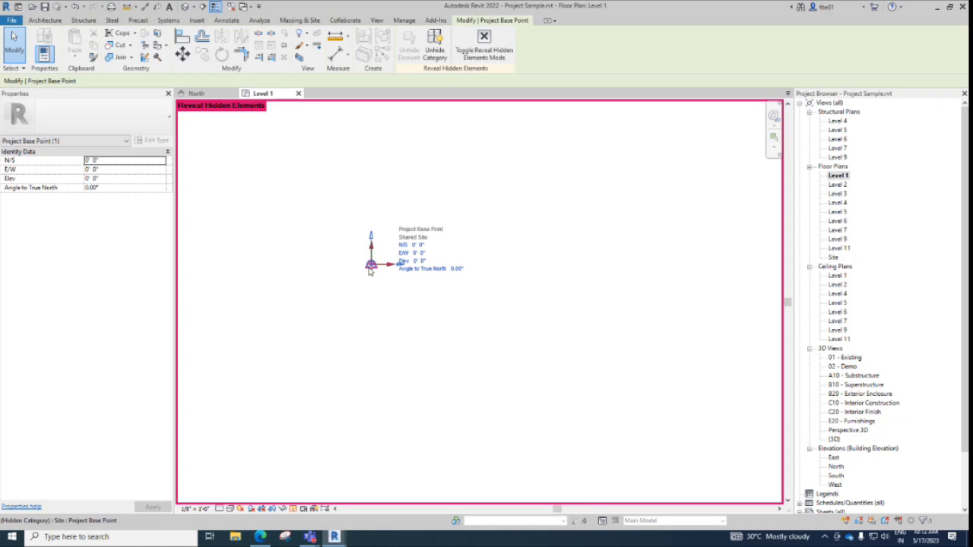
pyautogui.scroll(-3, 370, 271)
pyautogui.scroll(2, 368, 272)
pyautogui.scroll(3, 370, 274)
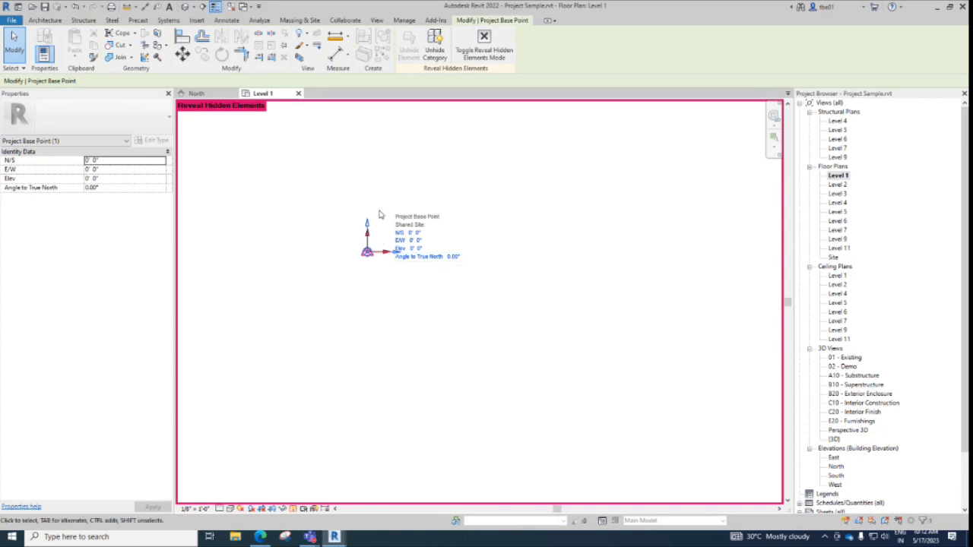
pyautogui.moveTo(380, 216); pyautogui.dragTo(366, 239, button='middle')
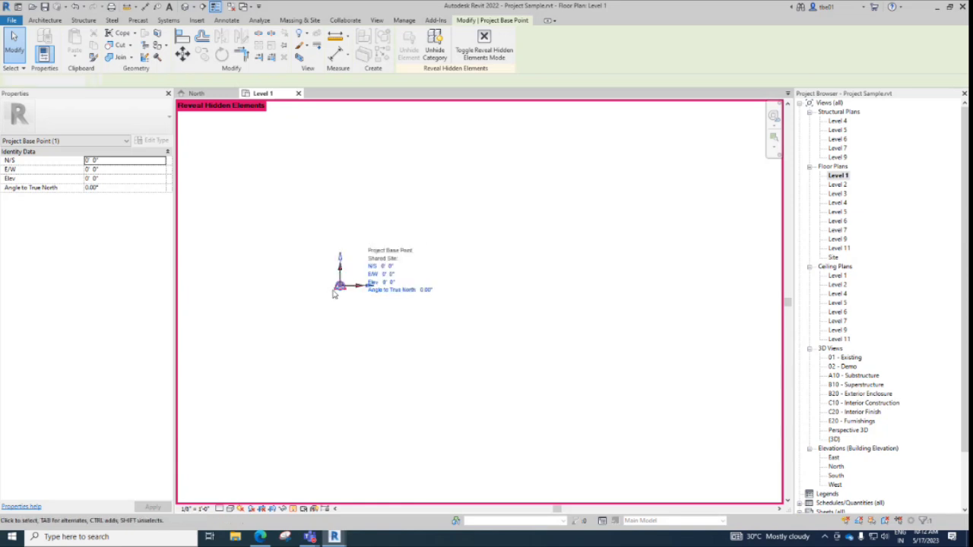
pyautogui.press('Escape')
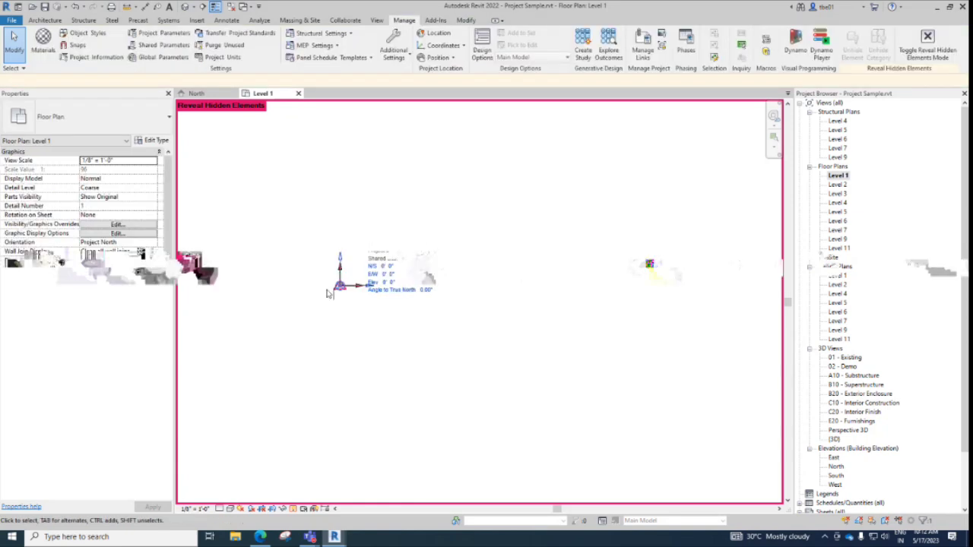
# - Select both origin markers, examine the survey point and project base point individually, and clear the selection
pyautogui.moveTo(289, 250); pyautogui.dragTo(434, 345)
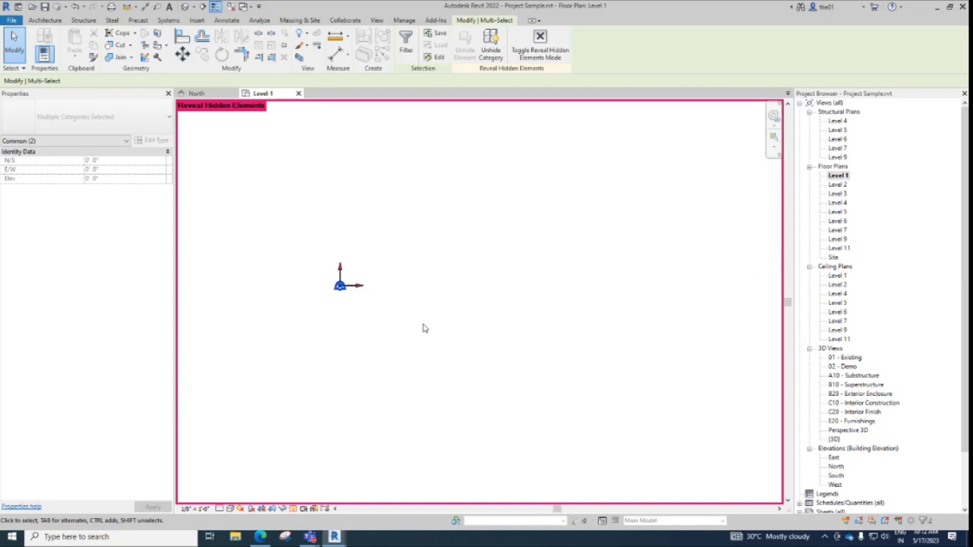
pyautogui.click(348, 296)
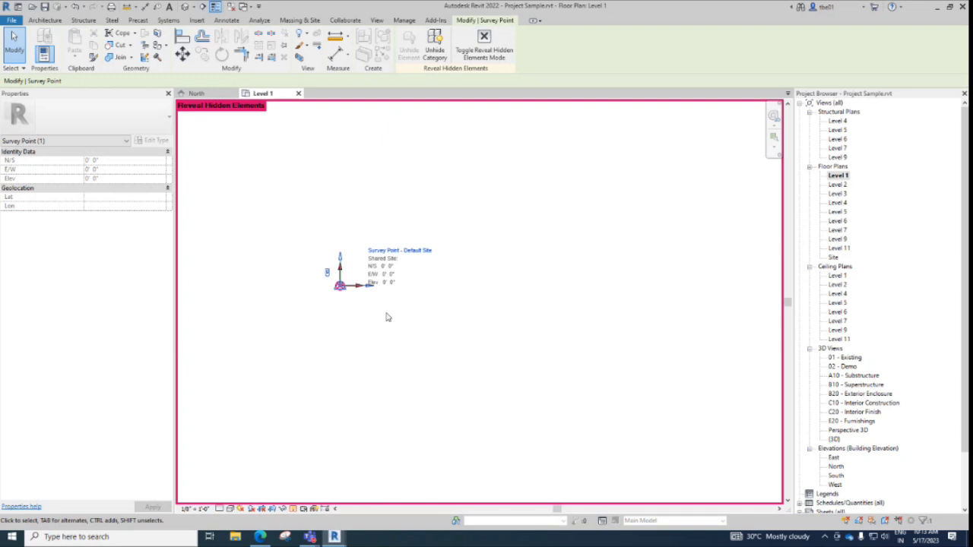
pyautogui.click(340, 290)
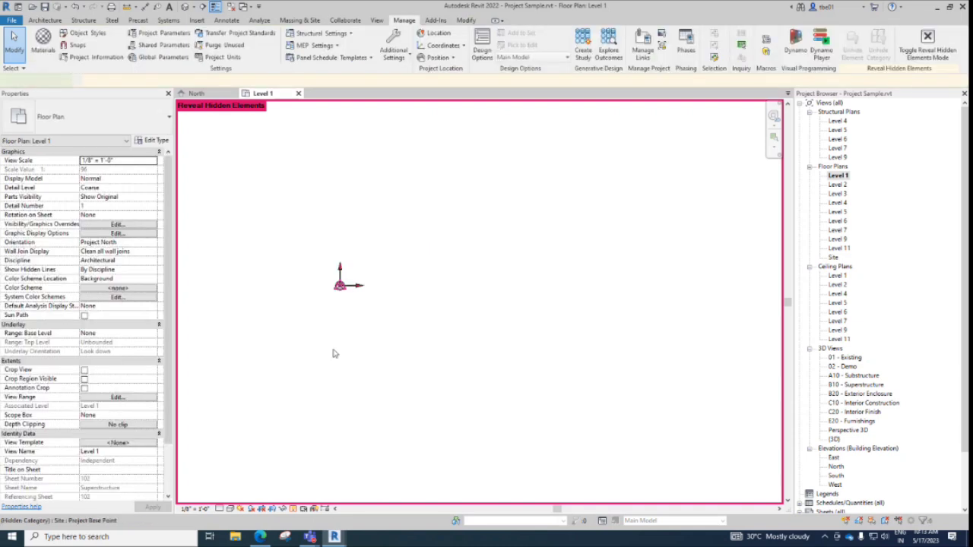
pyautogui.scroll(-2, 382, 343)
pyautogui.scroll(-2, 378, 340)
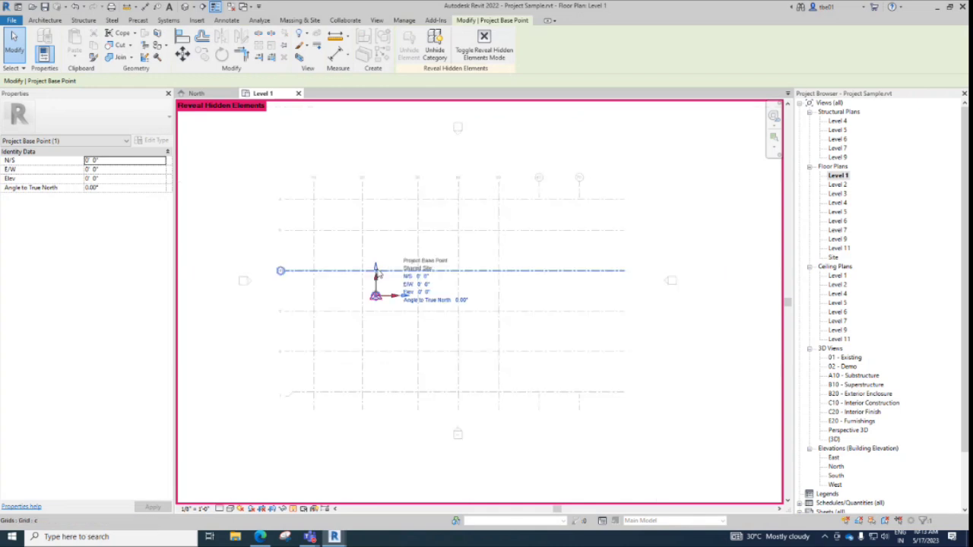
pyautogui.click(394, 340)
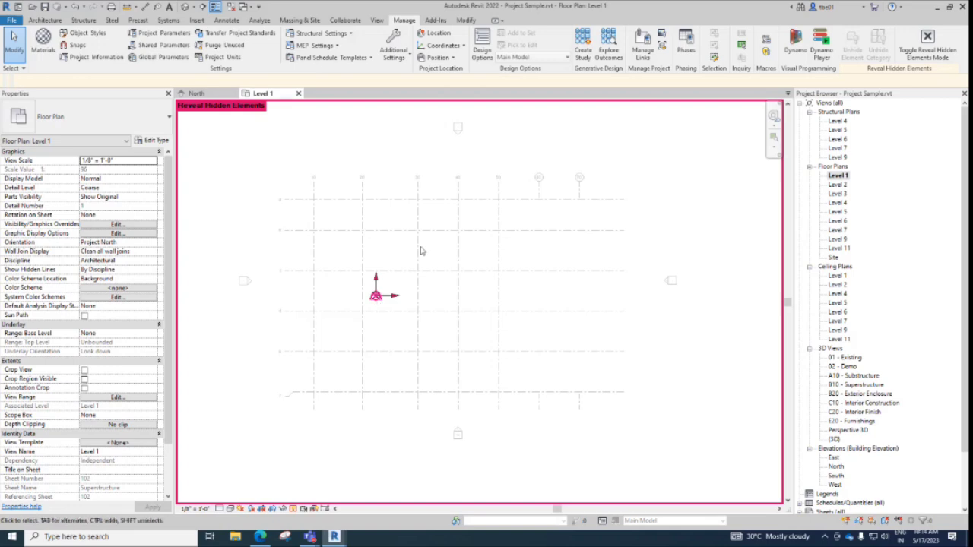
# - Move all the grid lines together so that the intersection of grids 10 and a lies on the project base point
pyautogui.moveTo(607, 168); pyautogui.dragTo(266, 440)
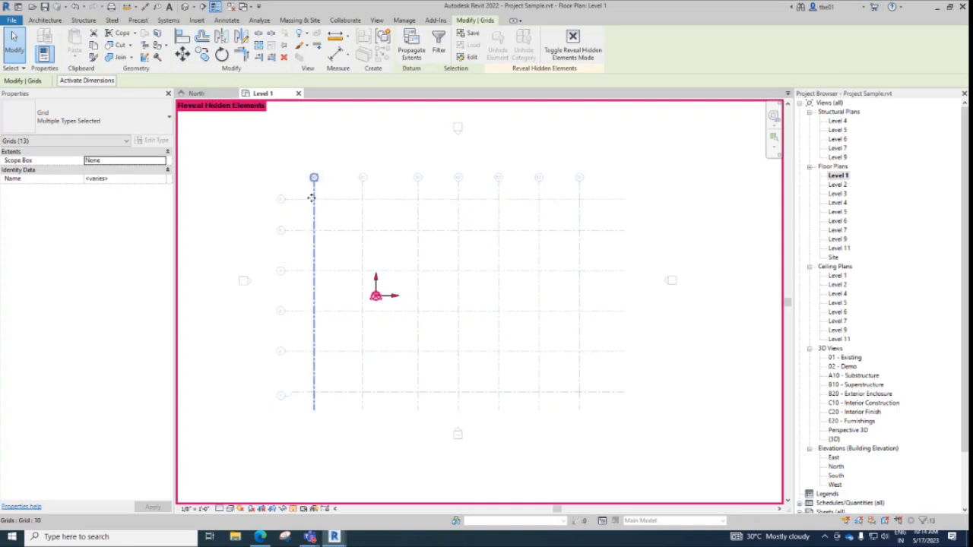
pyautogui.scroll(3, 318, 209)
pyautogui.press('v')
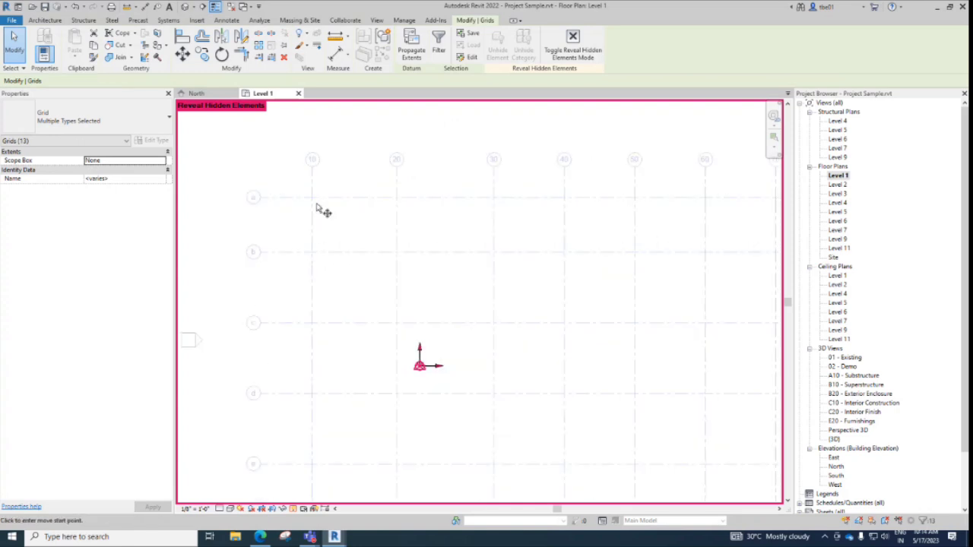
pyautogui.click(319, 207)
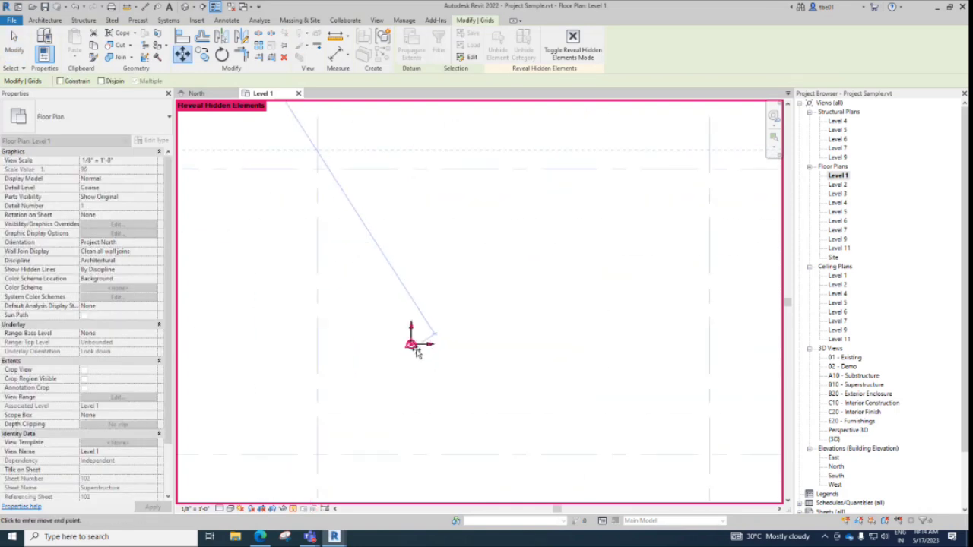
pyautogui.click(406, 341)
pyautogui.scroll(-10, 272, 235)
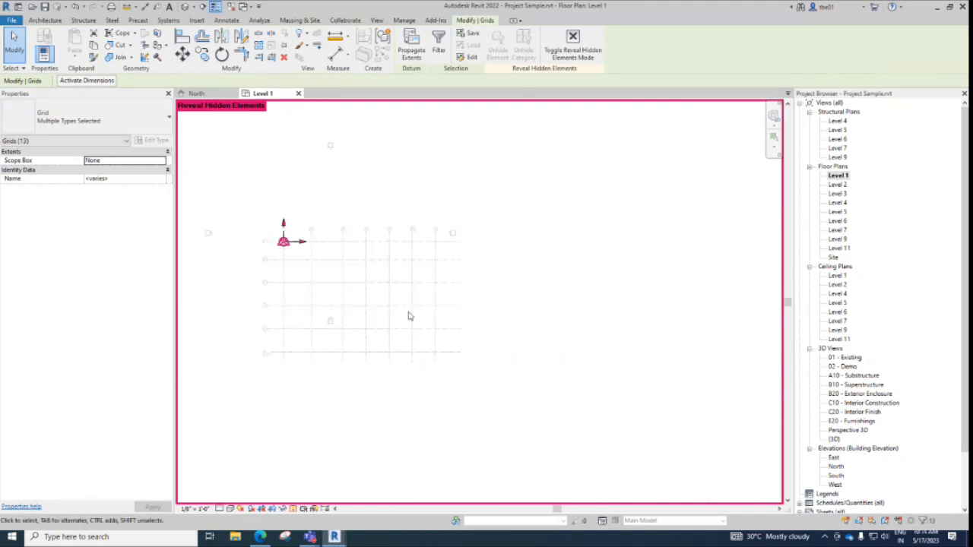
pyautogui.click(347, 299)
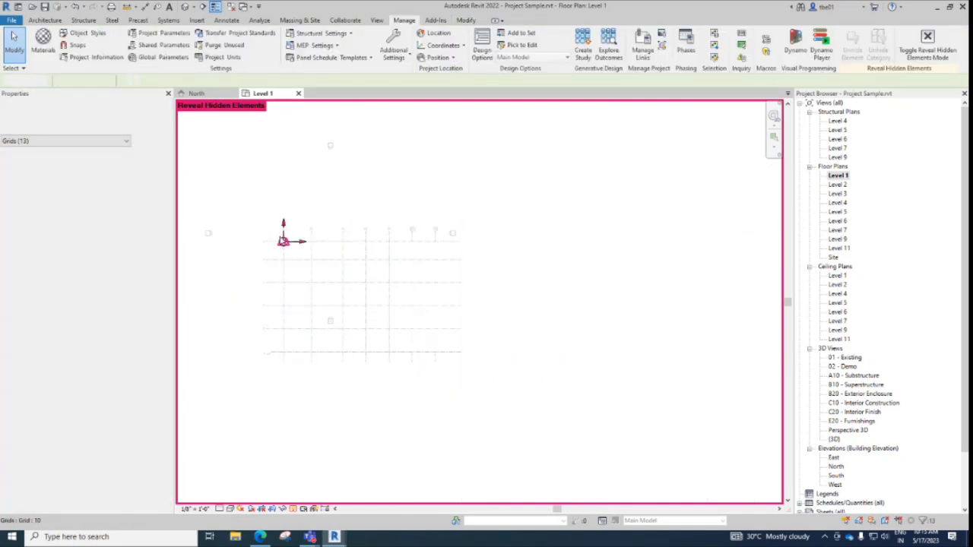
pyautogui.scroll(3, 297, 262)
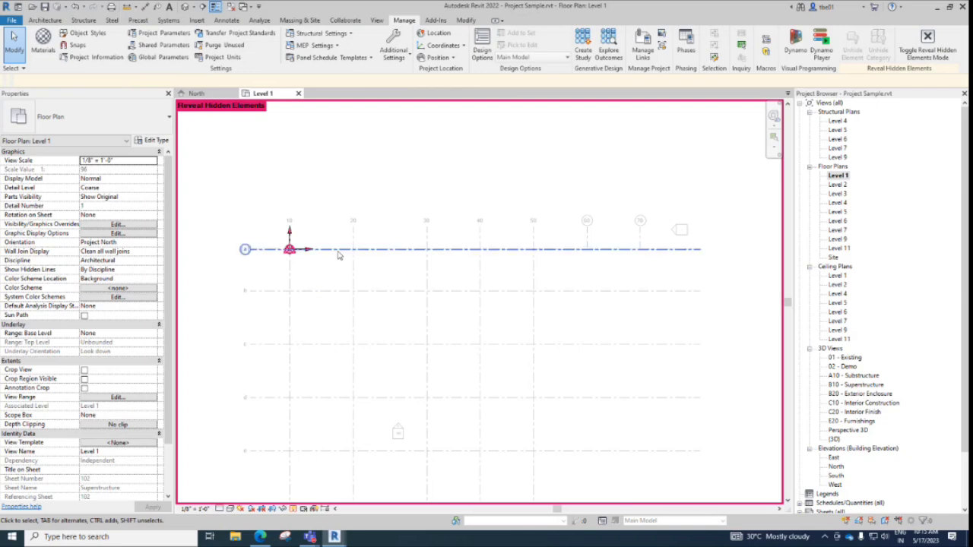
pyautogui.scroll(-3, 260, 256)
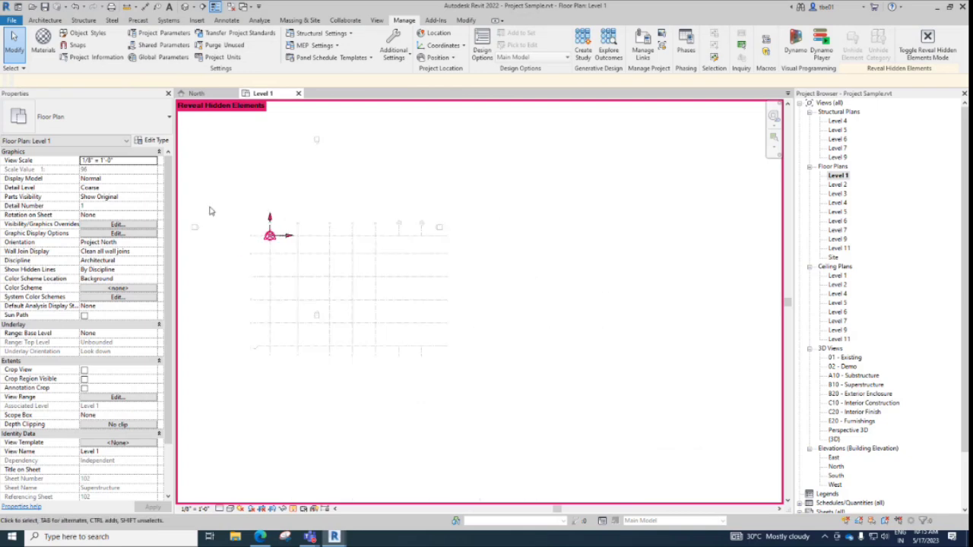
# - Examine the project base point's coordinates at the intersection of grids 10 and a, and clear the selection
pyautogui.scroll(2, 245, 244)
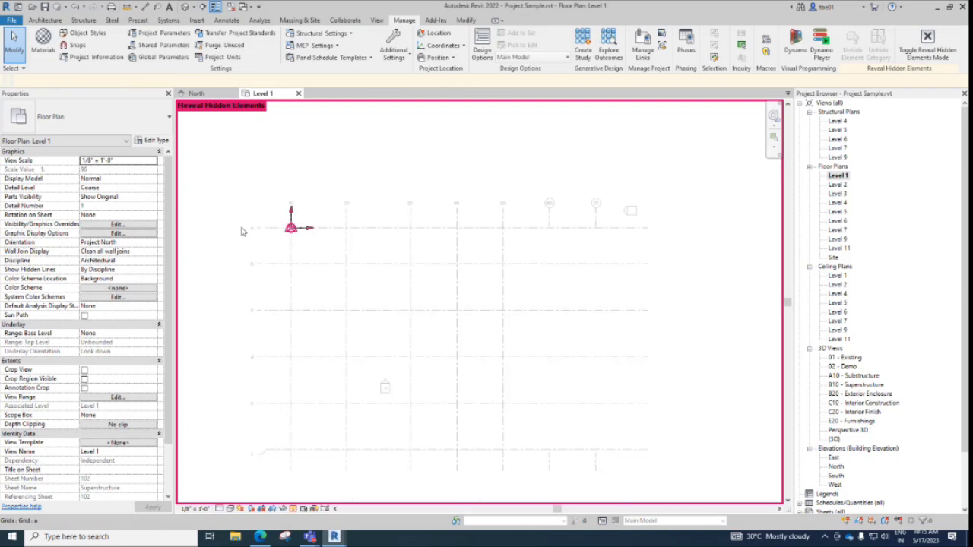
pyautogui.click(292, 231)
pyautogui.scroll(2, 295, 233)
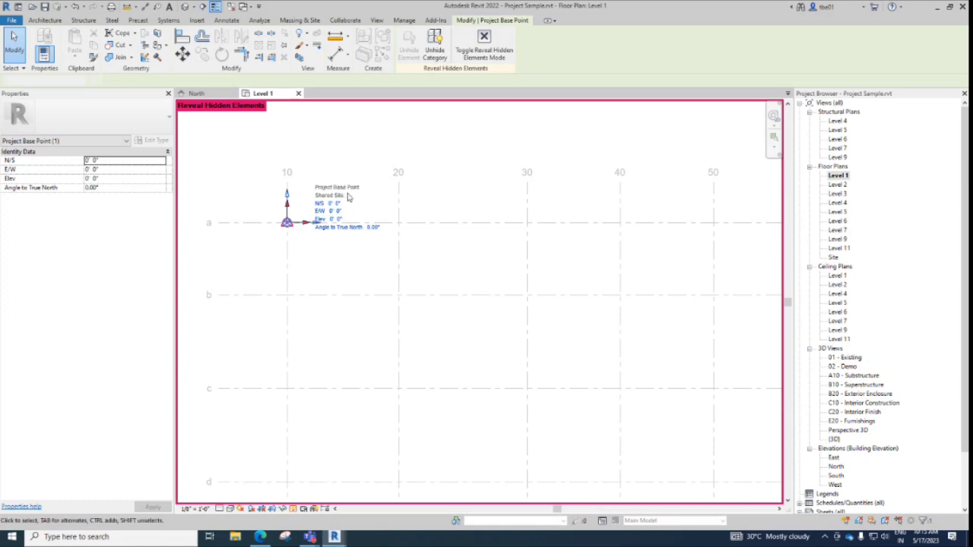
pyautogui.click(347, 194)
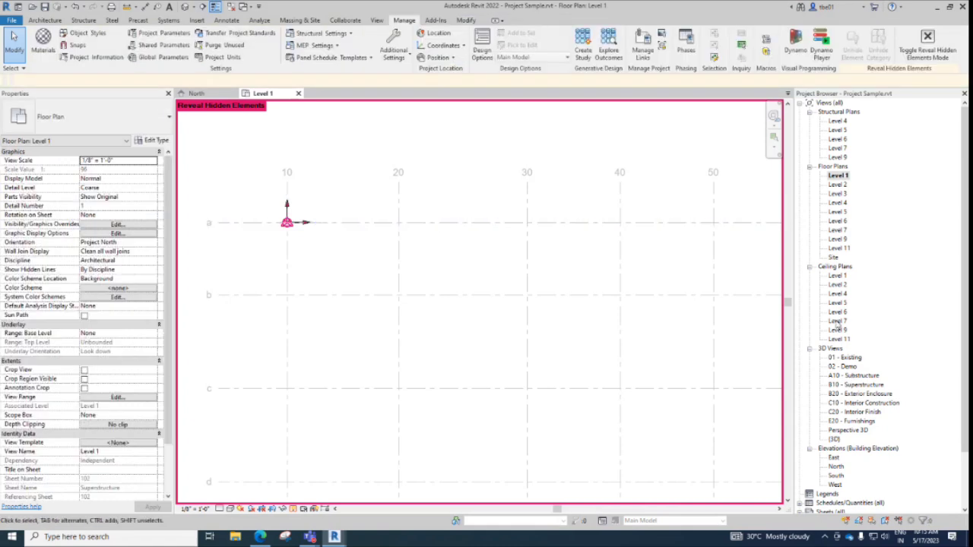
# - Open the North elevation, reveal its hidden elements, and examine the project base point's position relative to Level 1 and grid 10
pyautogui.scroll(-2, 845, 403)
pyautogui.doubleClick(839, 422)
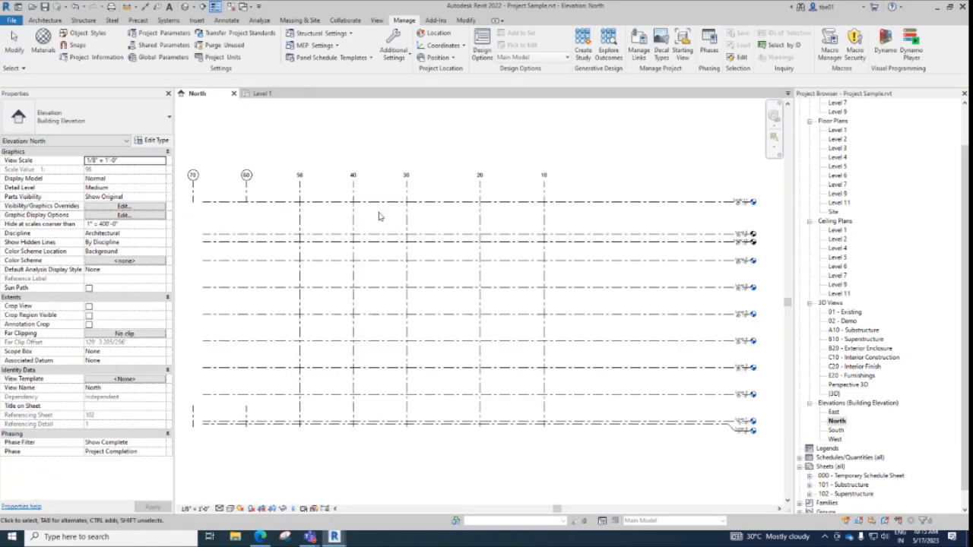
pyautogui.click(291, 509)
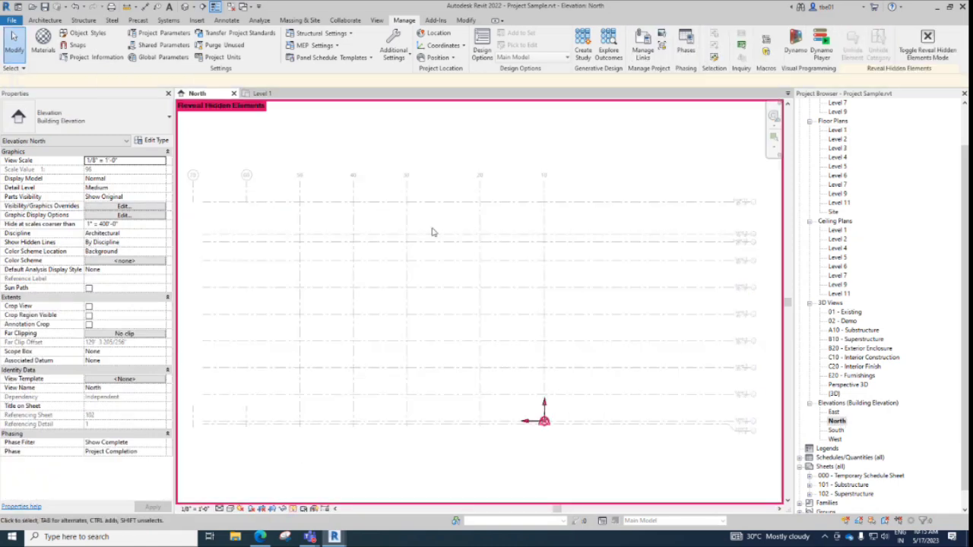
pyautogui.scroll(5, 260, 307)
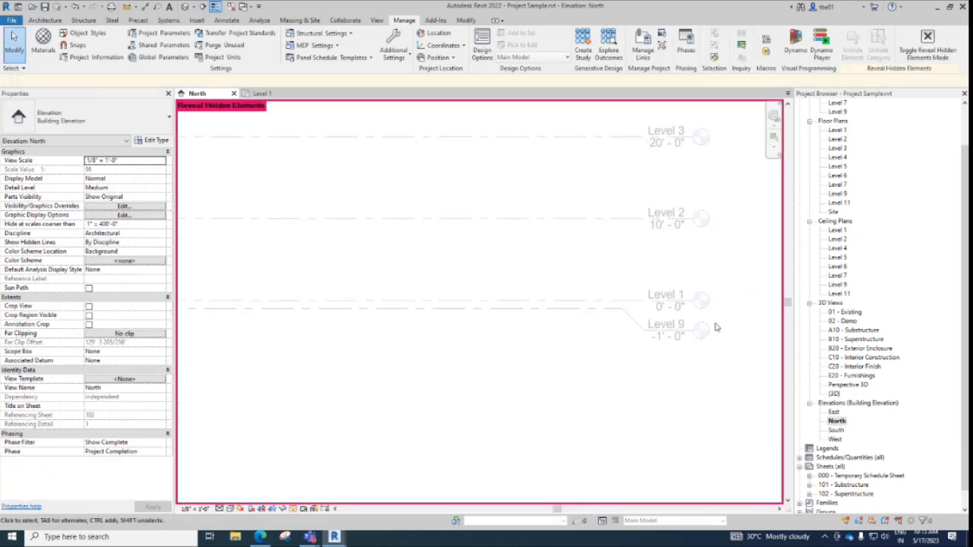
pyautogui.scroll(2, 713, 330)
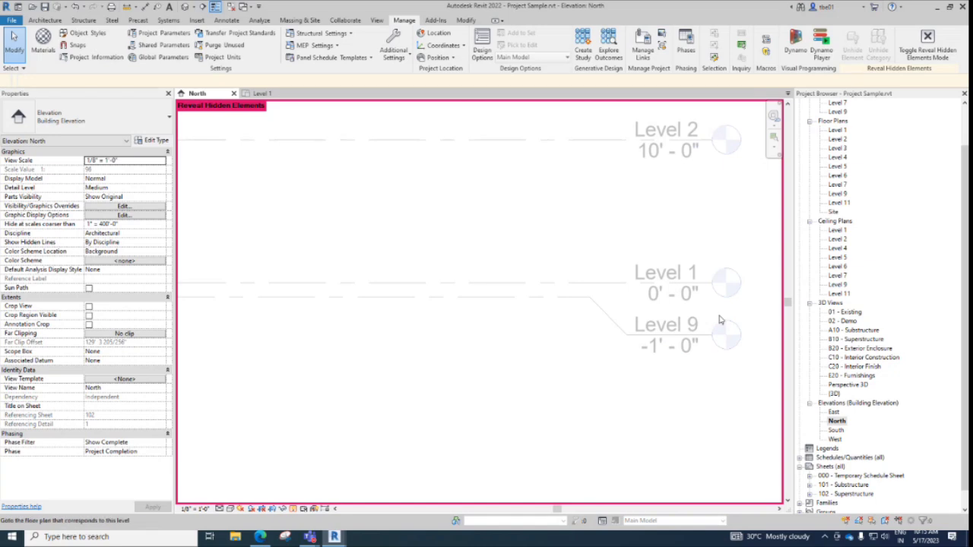
pyautogui.scroll(-4, 396, 289)
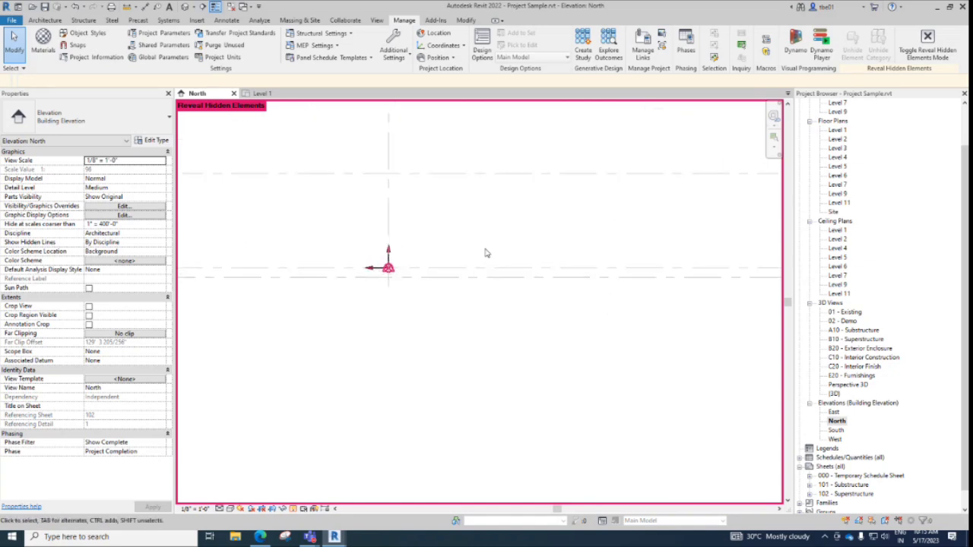
pyautogui.scroll(2, 484, 257)
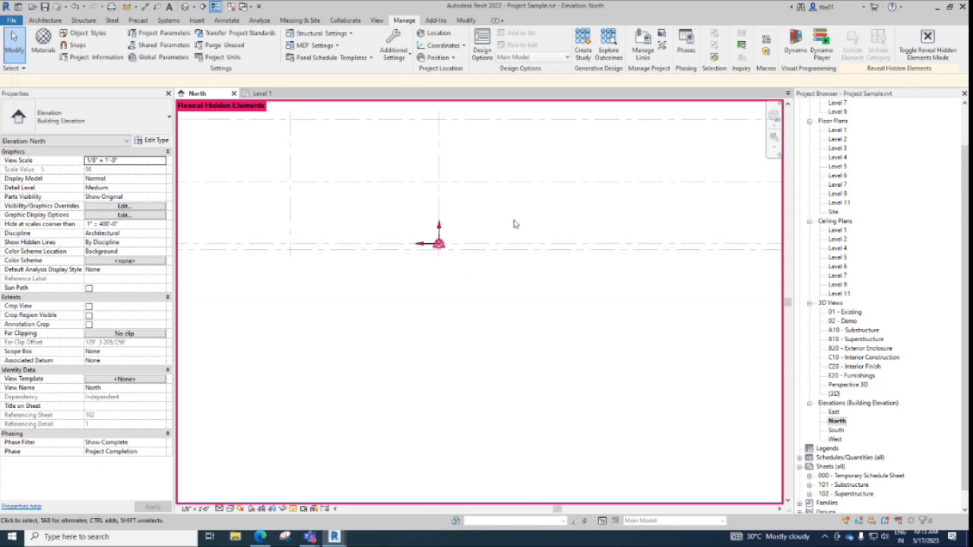
pyautogui.scroll(-5, 515, 220)
pyautogui.scroll(-3, 515, 220)
pyautogui.moveTo(335, 188); pyautogui.dragTo(311, 285, button='middle')
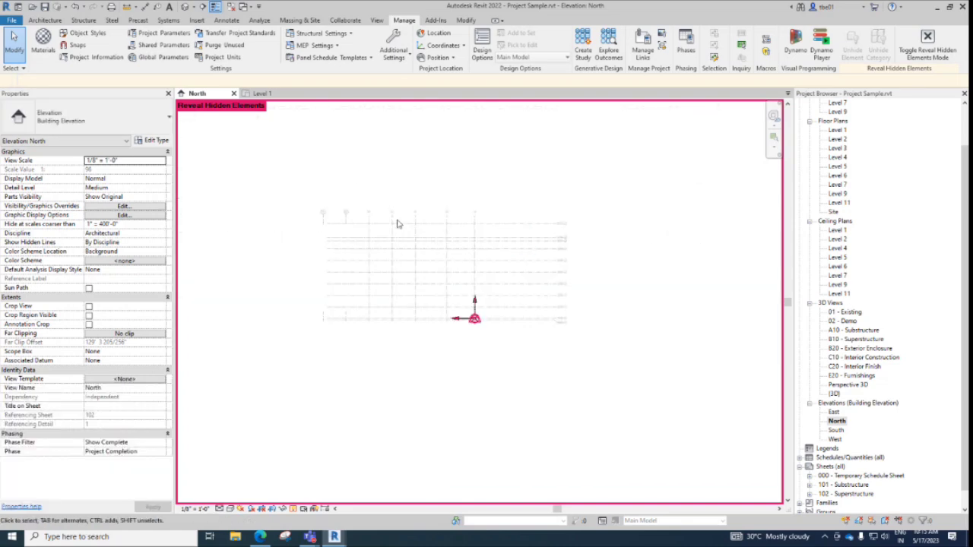
pyautogui.scroll(2, 398, 224)
# - Move the project base point to the internal origin in the Level 1 floor plan and clear the selection
pyautogui.click(276, 94)
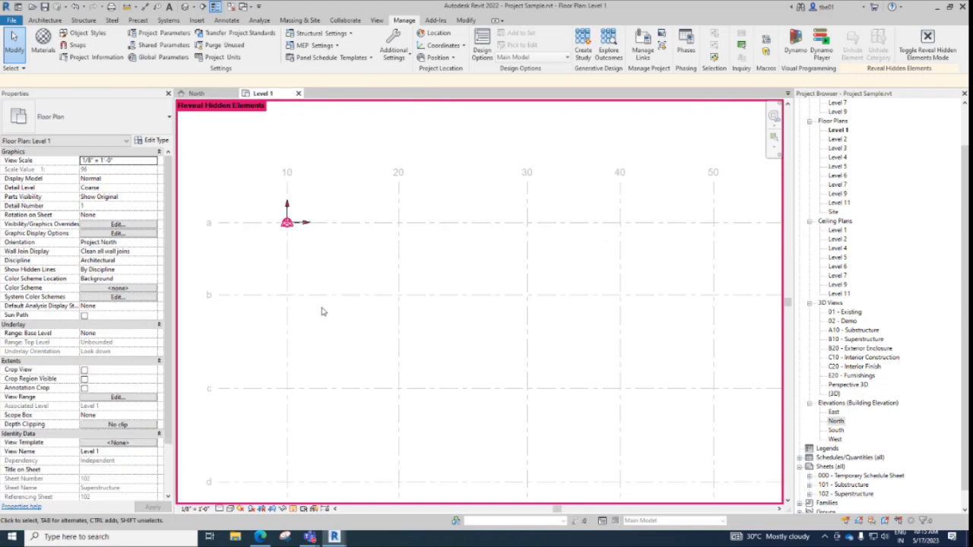
pyautogui.scroll(2, 280, 231)
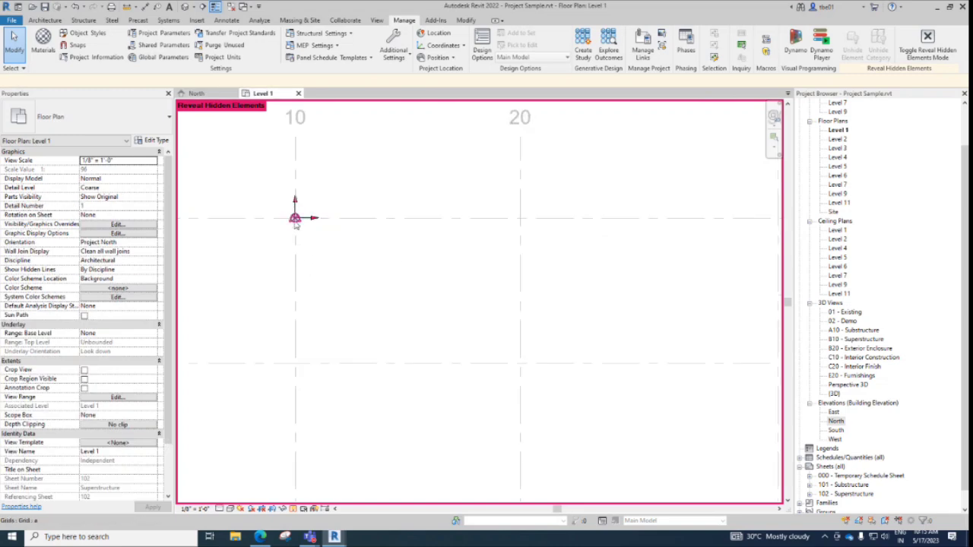
pyautogui.click(294, 220)
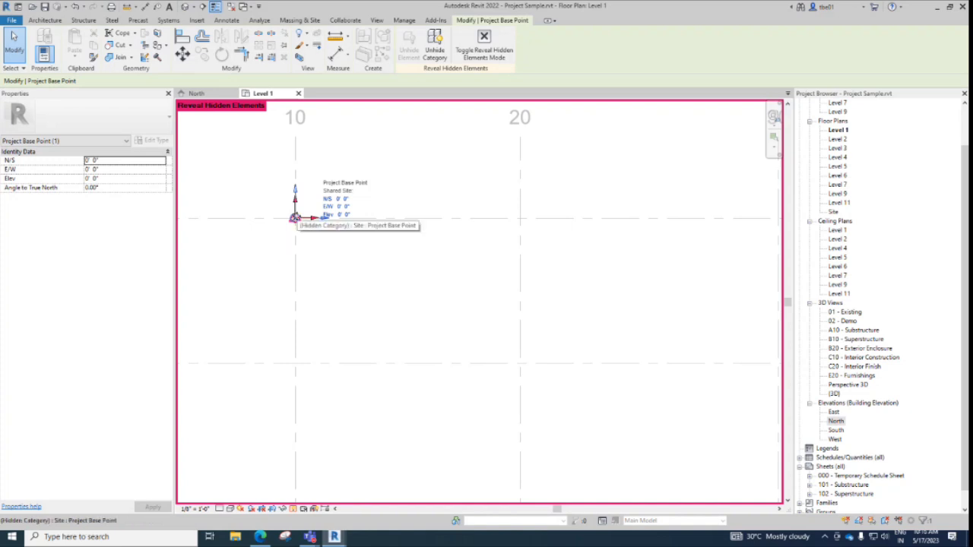
pyautogui.rightClick(295, 219)
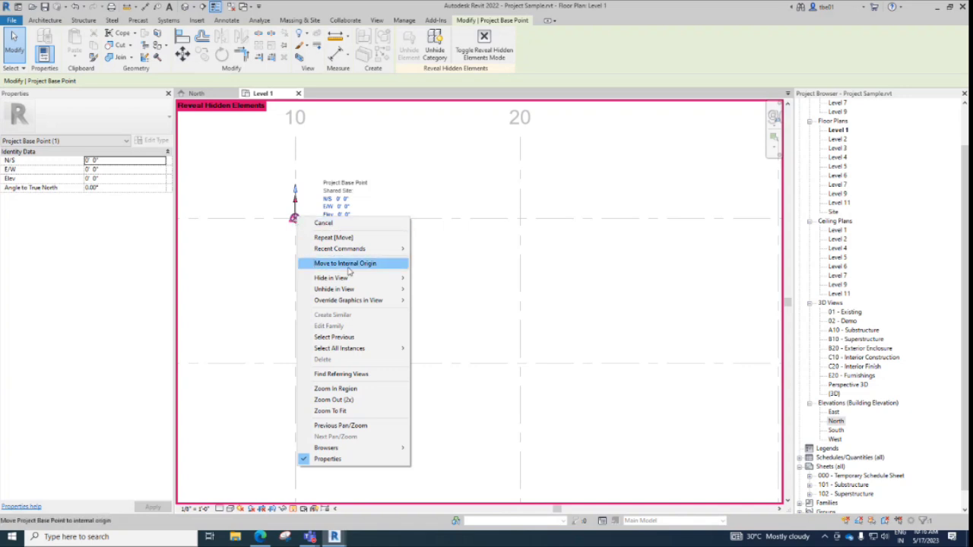
pyautogui.click(319, 263)
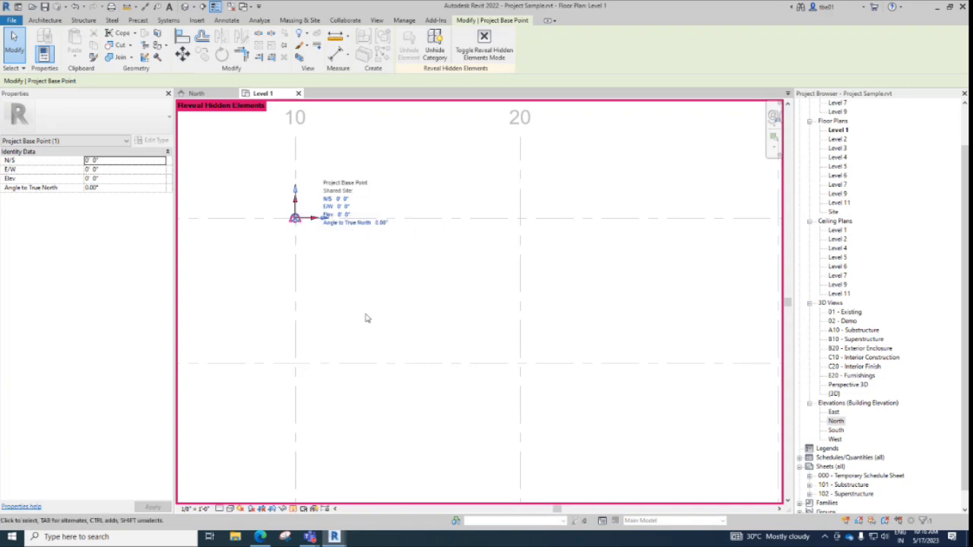
pyautogui.click(343, 276)
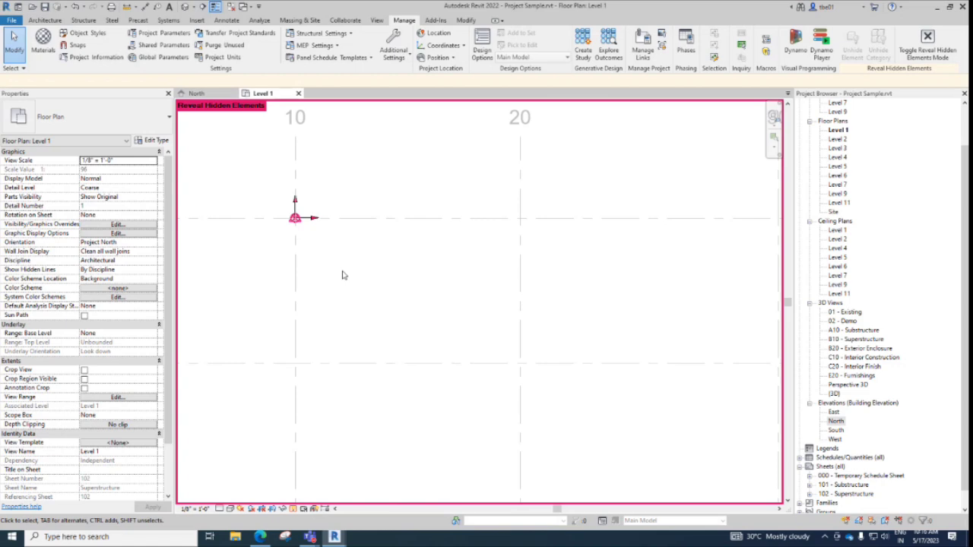
# - Turn off the reveal hidden elements mode in the Level 1 floor plan
pyautogui.scroll(-5, 343, 275)
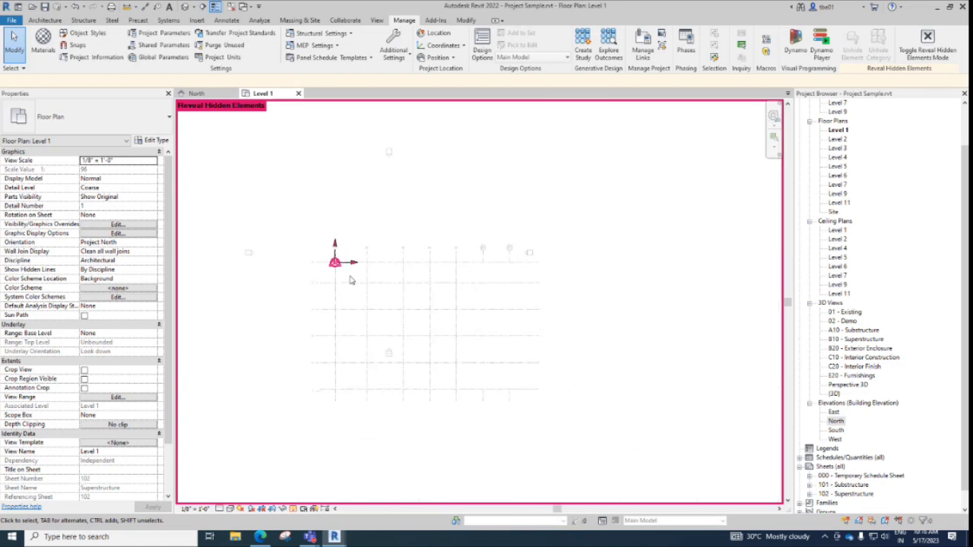
pyautogui.scroll(-2, 346, 278)
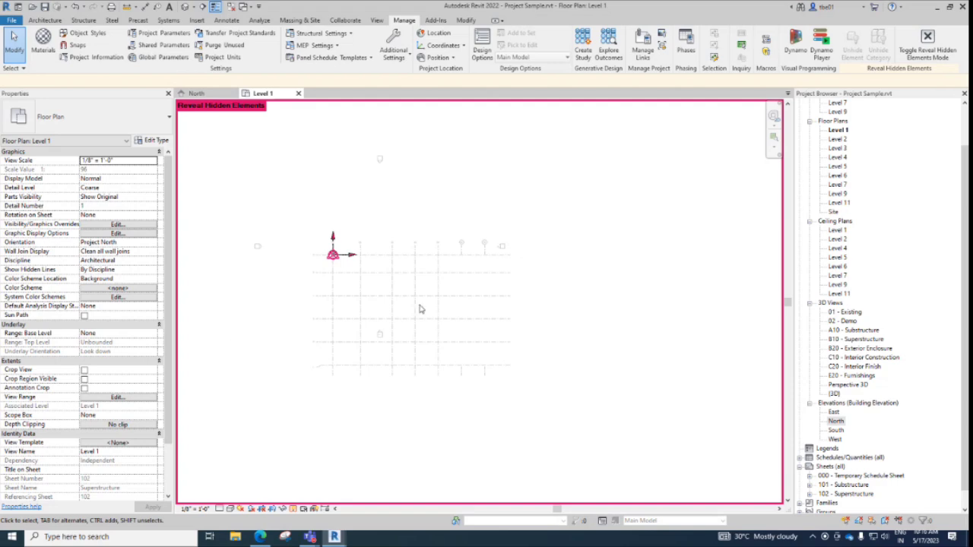
pyautogui.click(294, 509)
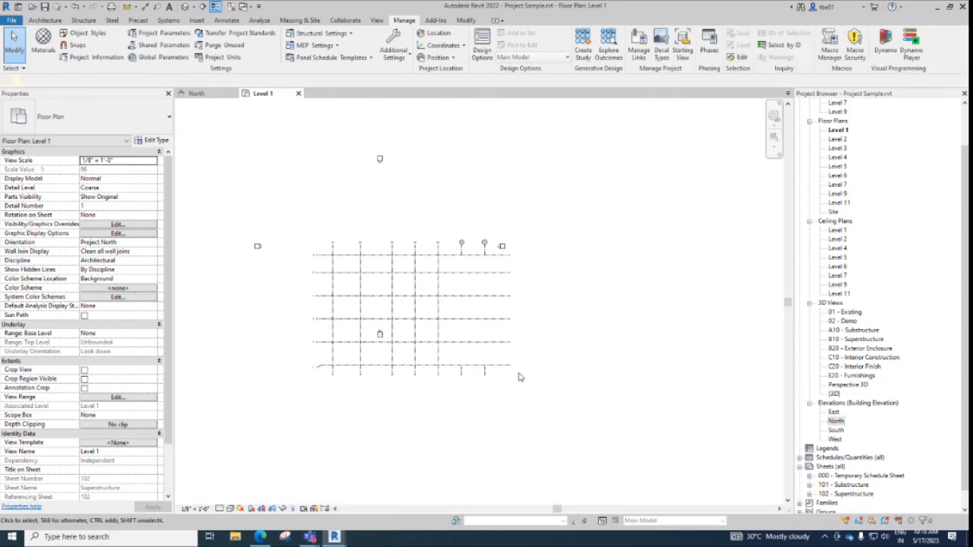
# - Pin all the lettered and numbered grid lines in the Level 1 plan and clear the selection
pyautogui.scroll(3, 458, 364)
pyautogui.moveTo(243, 206); pyautogui.dragTo(297, 214, button='middle')
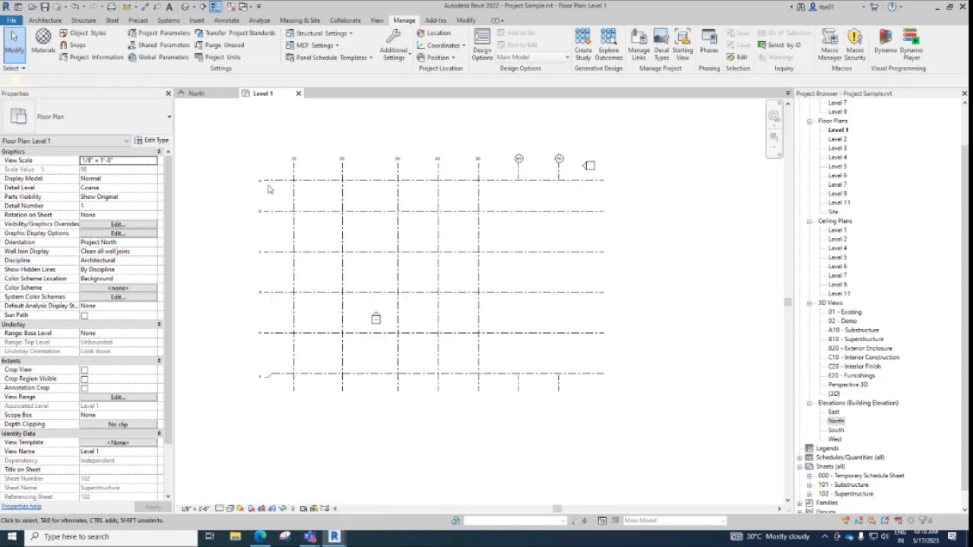
pyautogui.moveTo(275, 161); pyautogui.dragTo(258, 441)
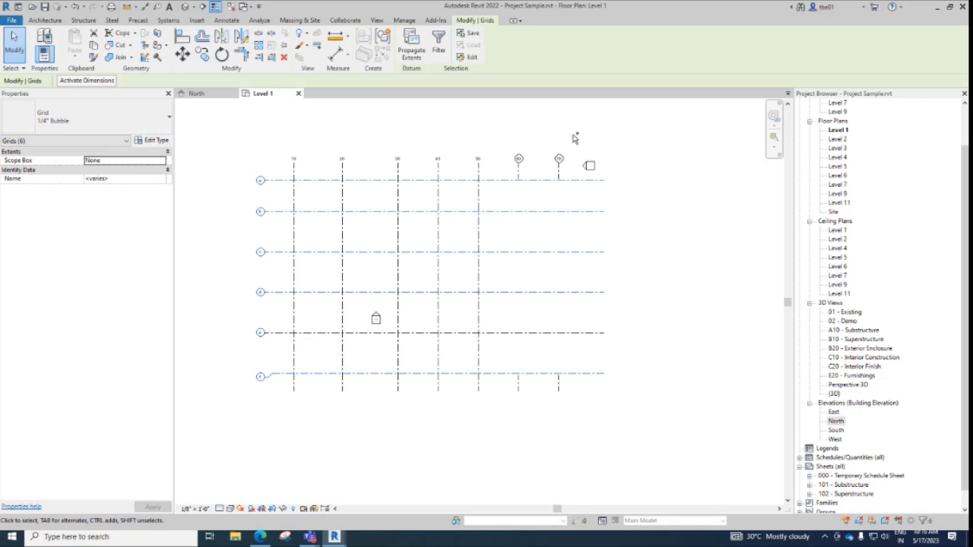
pyautogui.keyDown('ctrl'); pyautogui.moveTo(575, 139); pyautogui.dragTo(262, 169); pyautogui.keyUp('ctrl')
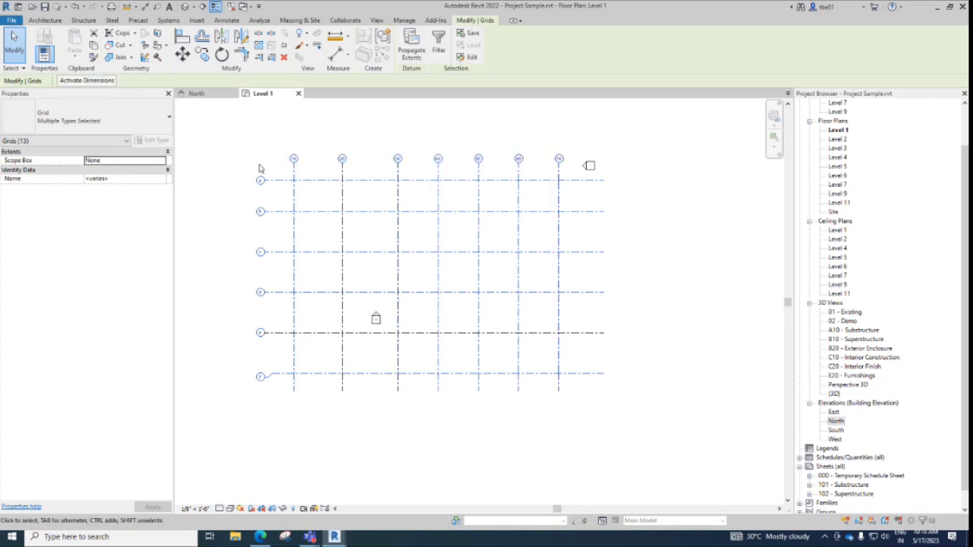
pyautogui.click(284, 46)
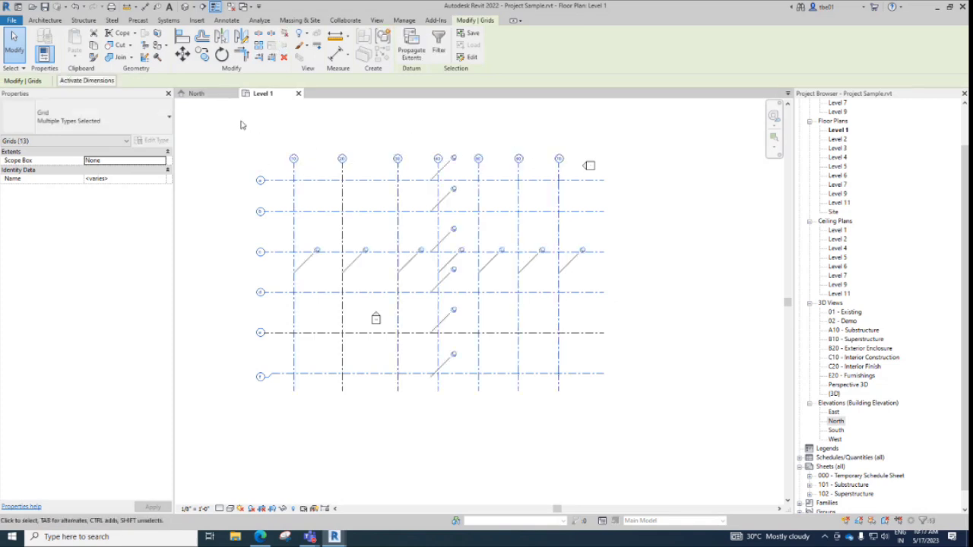
pyautogui.click(241, 124)
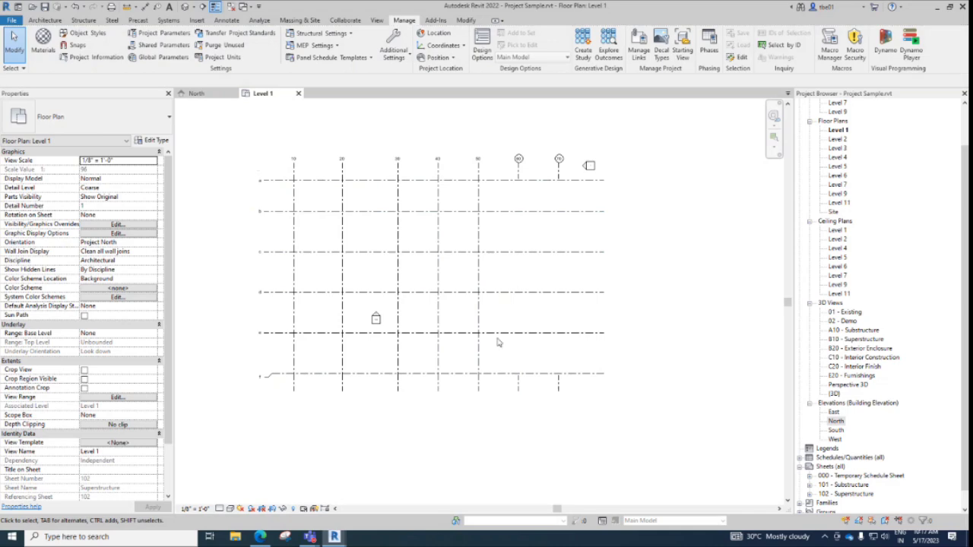
# - Reposition the four elevation markers so each sits outside the grid, roughly centred on its side of the layout
pyautogui.scroll(-2, 491, 343)
pyautogui.scroll(1, 428, 281)
pyautogui.moveTo(590, 194); pyautogui.dragTo(641, 234)
pyautogui.keyDown('ctrl'); pyautogui.moveTo(403, 381); pyautogui.dragTo(439, 327); pyautogui.keyUp('ctrl')
pyautogui.scroll(-2, 421, 297)
pyautogui.keyDown('ctrl'); pyautogui.moveTo(250, 218); pyautogui.dragTo(334, 263); pyautogui.keyUp('ctrl')
pyautogui.moveTo(420, 154); pyautogui.dragTo(454, 216)
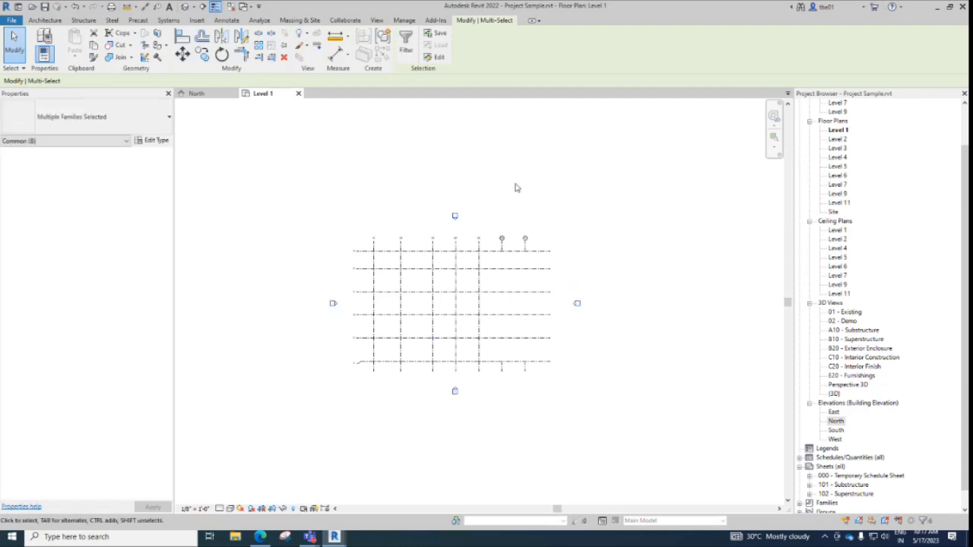
pyautogui.click(518, 188)
# - Turn off reveal hidden elements in the North elevation and move all the levels 32' horizontally toward grid 70
pyautogui.click(196, 93)
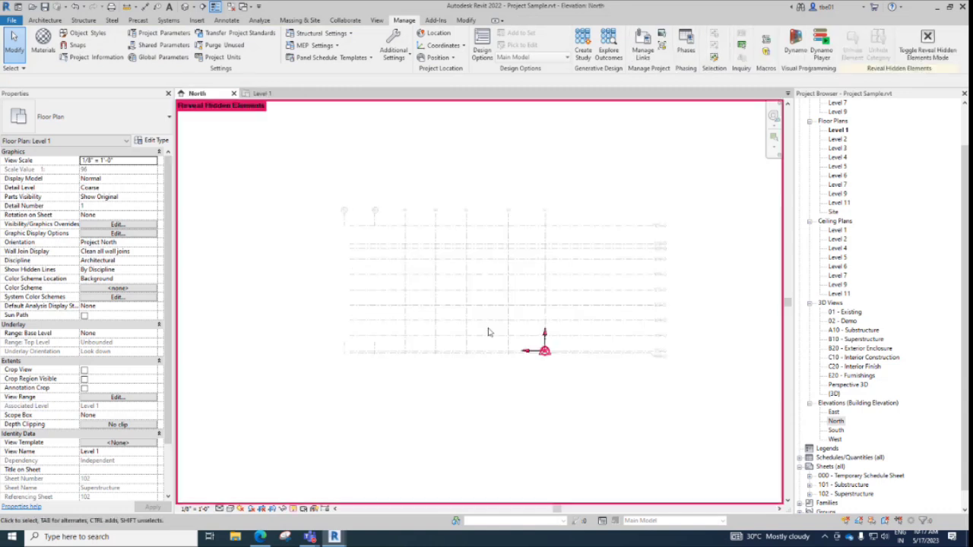
pyautogui.click(293, 508)
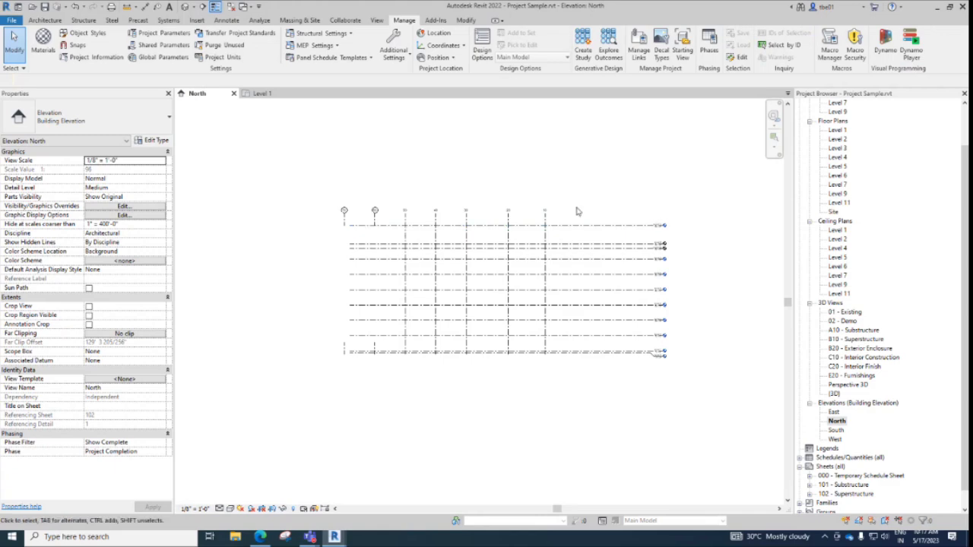
pyautogui.moveTo(628, 203); pyautogui.dragTo(601, 405)
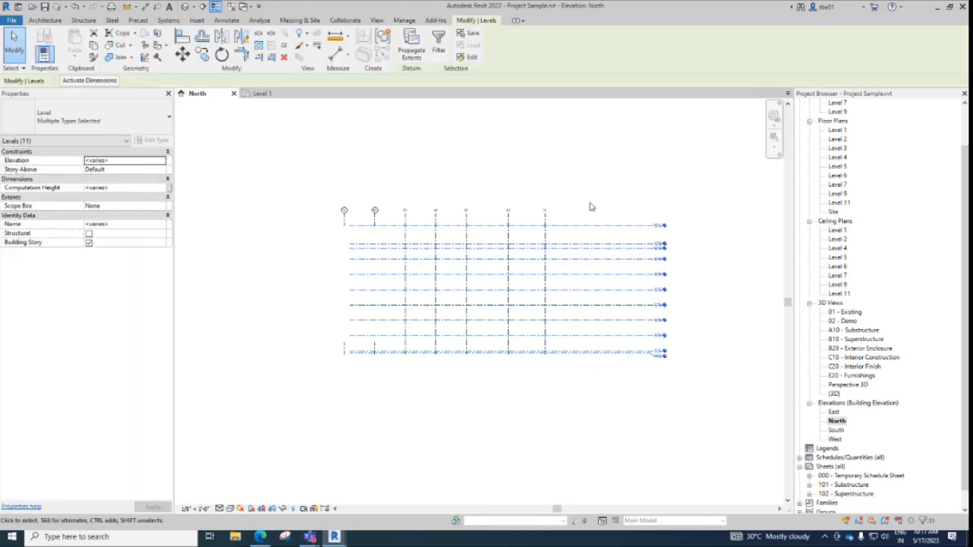
pyautogui.scroll(1, 618, 206)
pyautogui.moveTo(619, 207); pyautogui.dragTo(657, 209, button='middle')
pyautogui.press('m')
pyautogui.press('v')
pyautogui.click(667, 199)
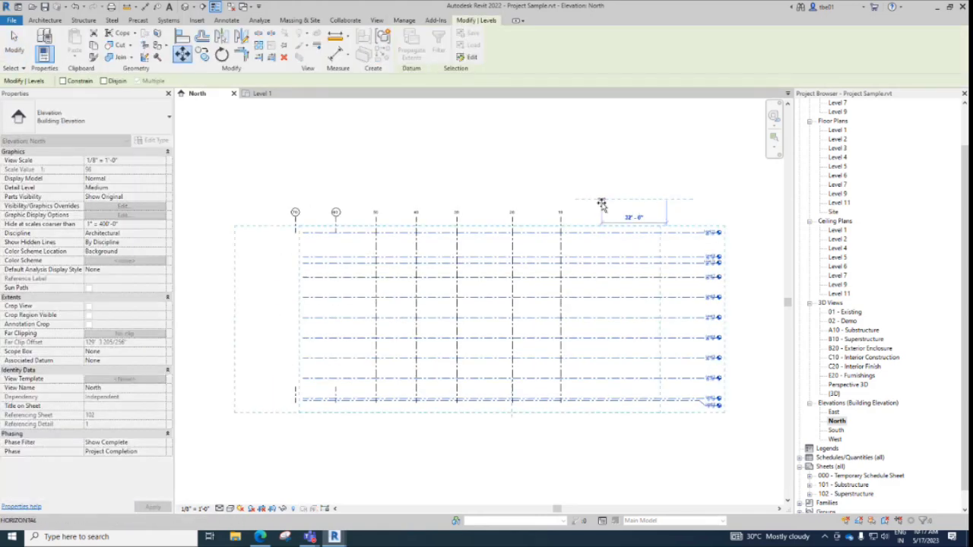
pyautogui.click(602, 206)
pyautogui.press('Escape')
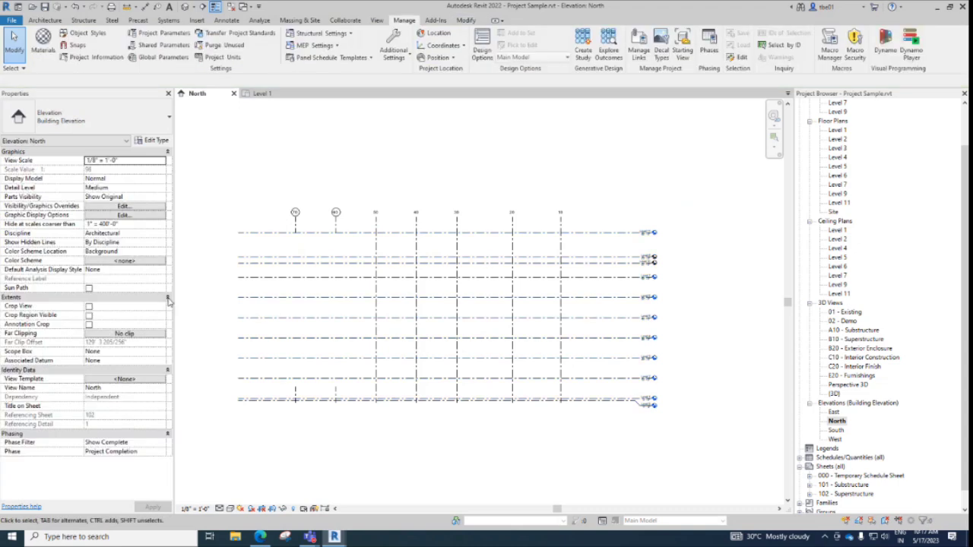
pyautogui.click(629, 238)
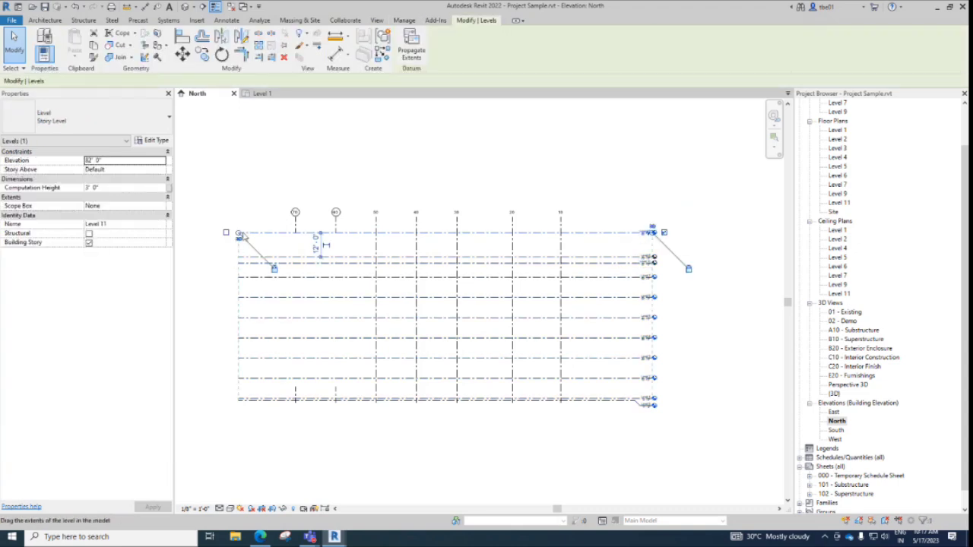
pyautogui.press('Escape')
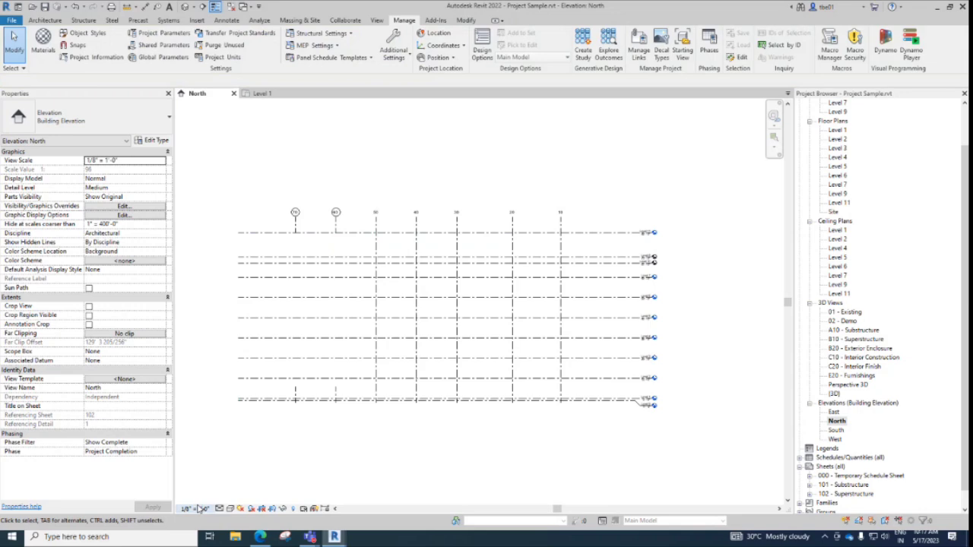
# - Return to the Level 1 floor plan and review the grid layout with its surrounding elevation markers
pyautogui.click(259, 94)
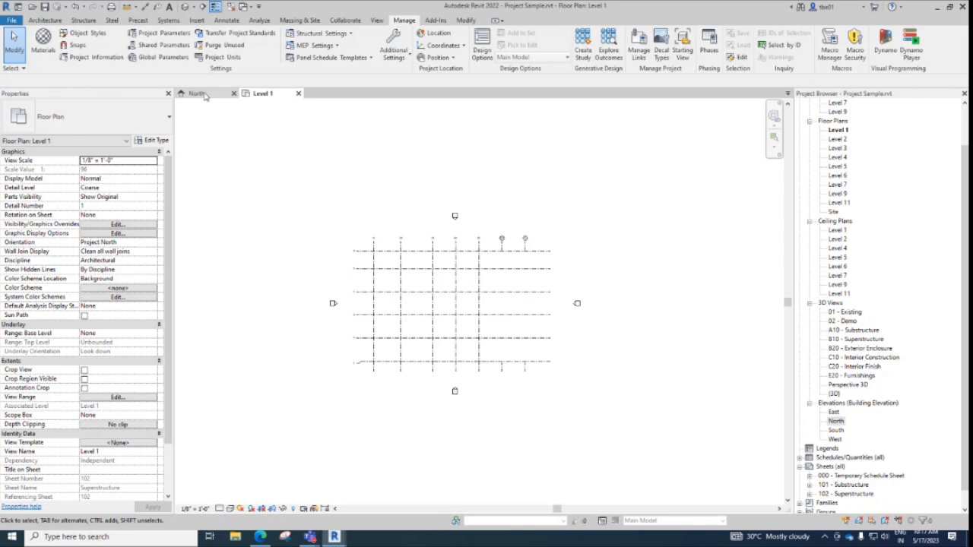
pyautogui.scroll(4, 386, 268)
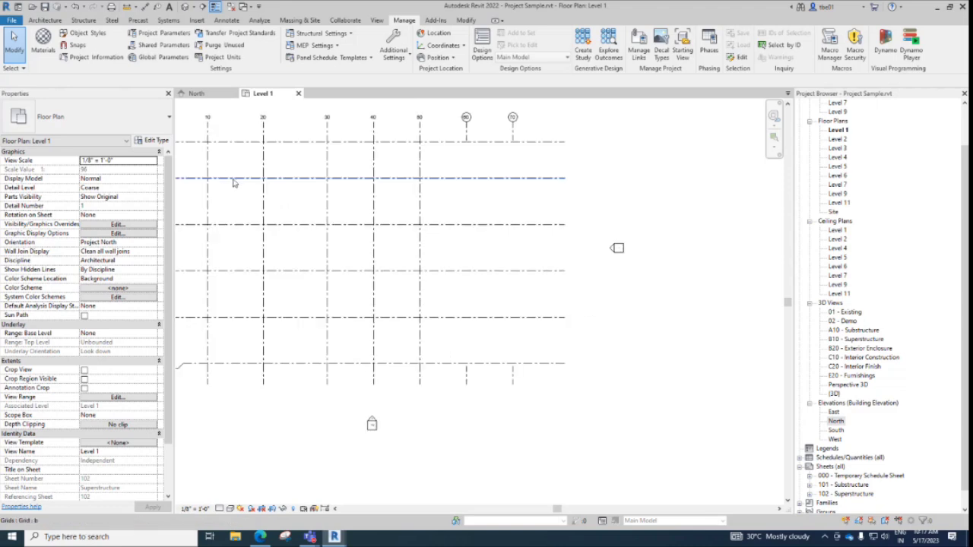
pyautogui.moveTo(234, 183); pyautogui.dragTo(293, 203, button='middle')
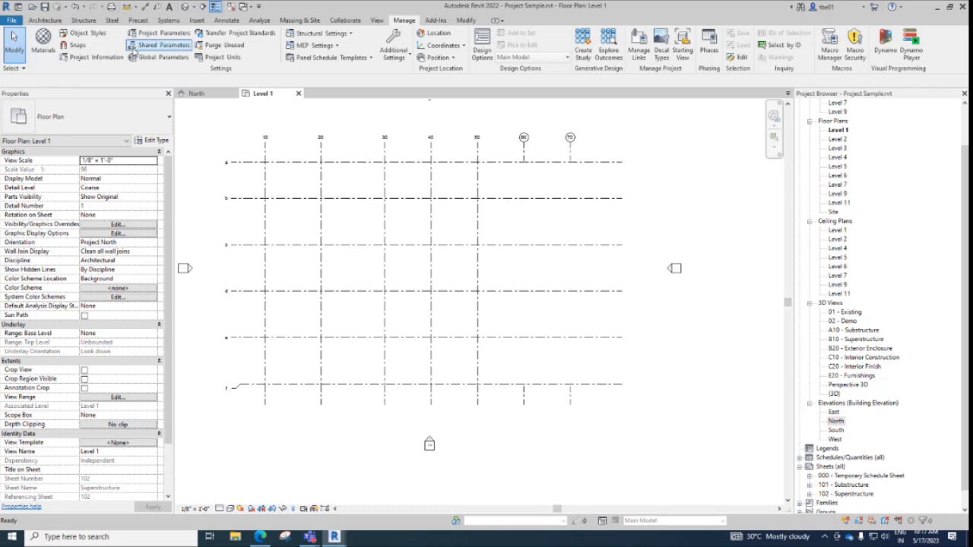
# - Review the length dimension snap increments in the Snaps settings and close the dialog
pyautogui.click(76, 45)
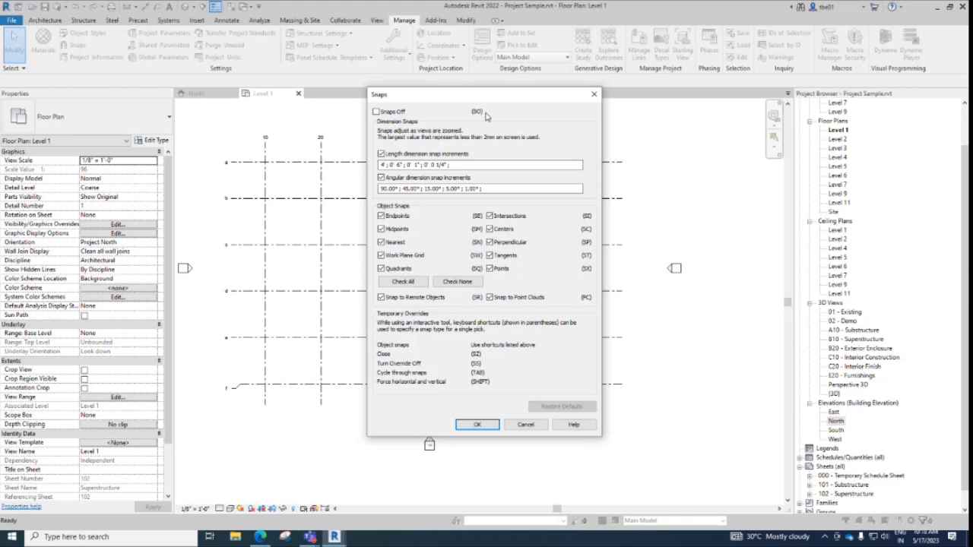
pyautogui.click(386, 165)
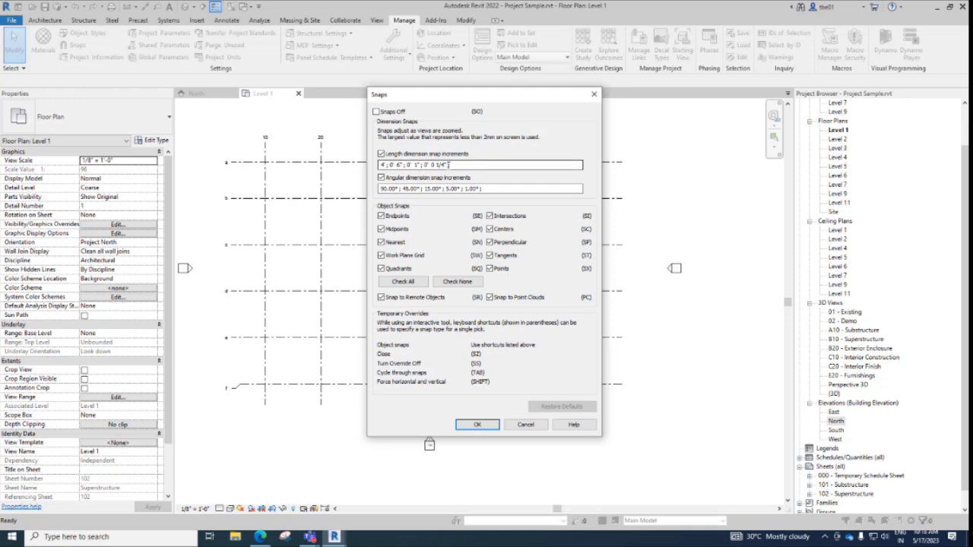
pyautogui.click(595, 95)
# - Draw a short horizontal Generic - 8" wall about 5'-6" long between grids 20 and 30, just below grid a
pyautogui.scroll(-2, 514, 128)
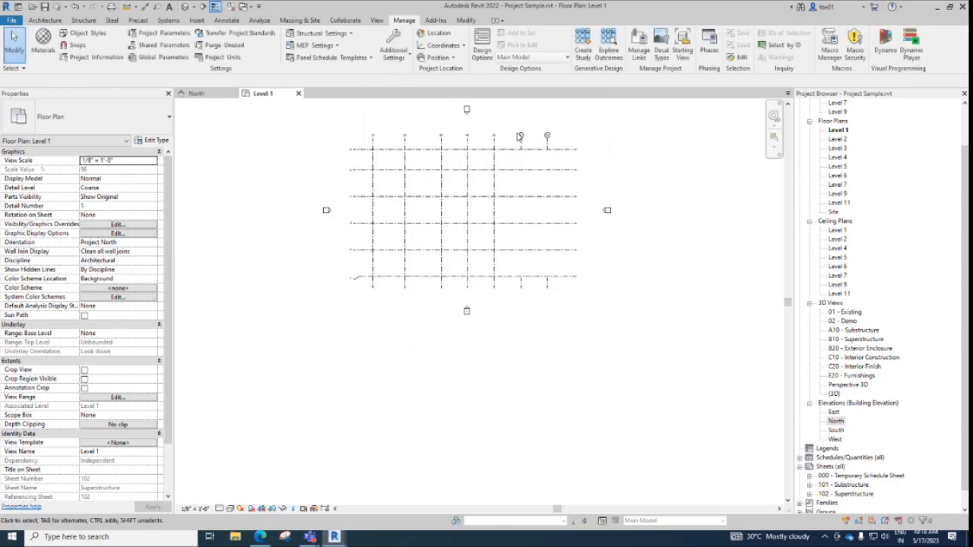
pyautogui.press('w')
pyautogui.press('a')
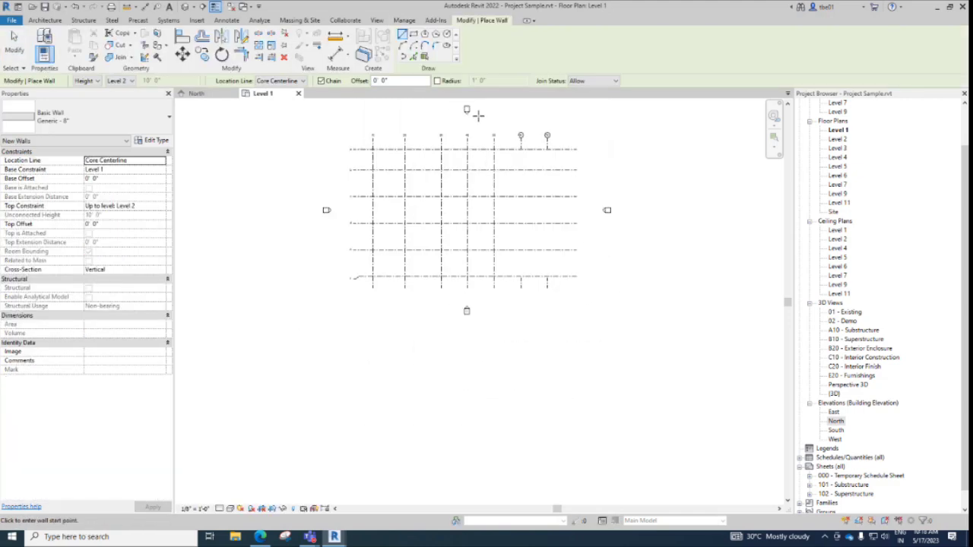
pyautogui.scroll(1, 463, 120)
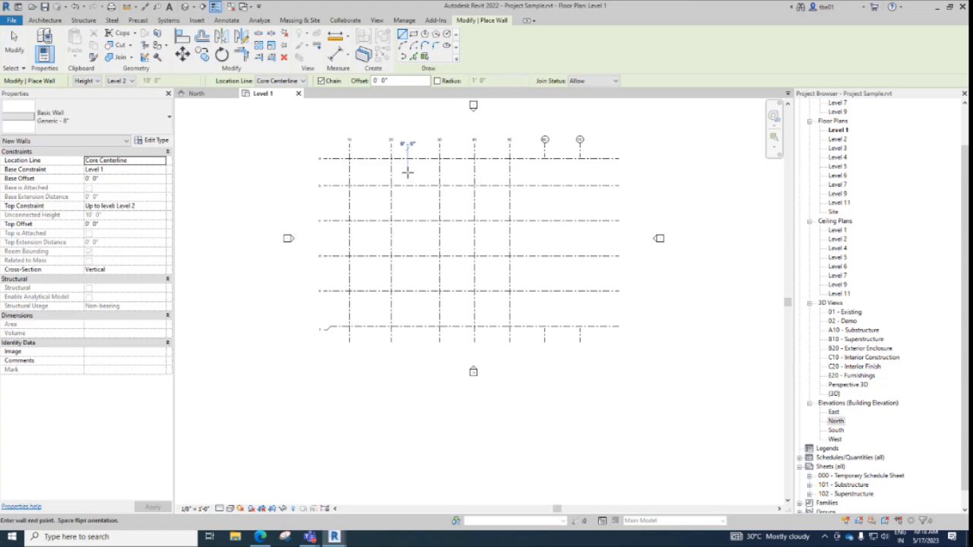
pyautogui.click(408, 146)
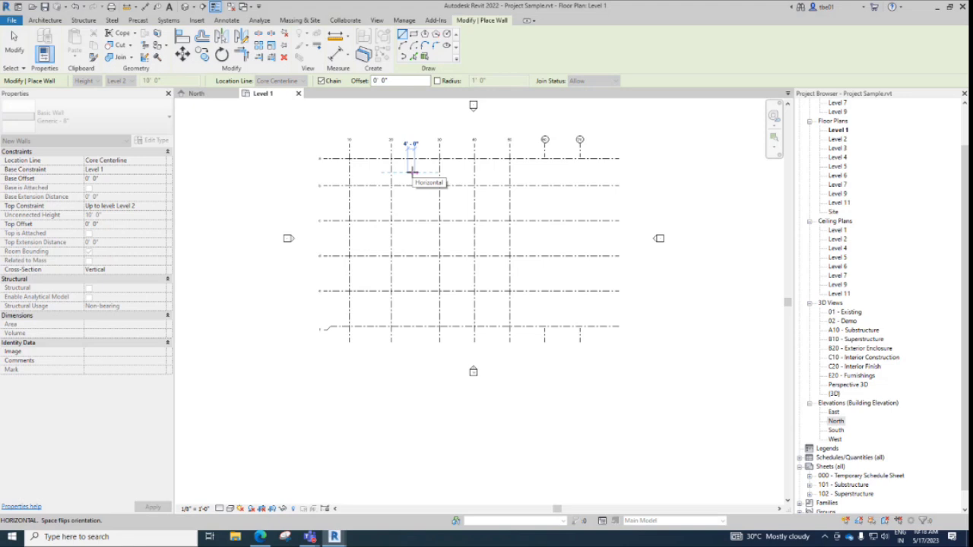
pyautogui.click(411, 172)
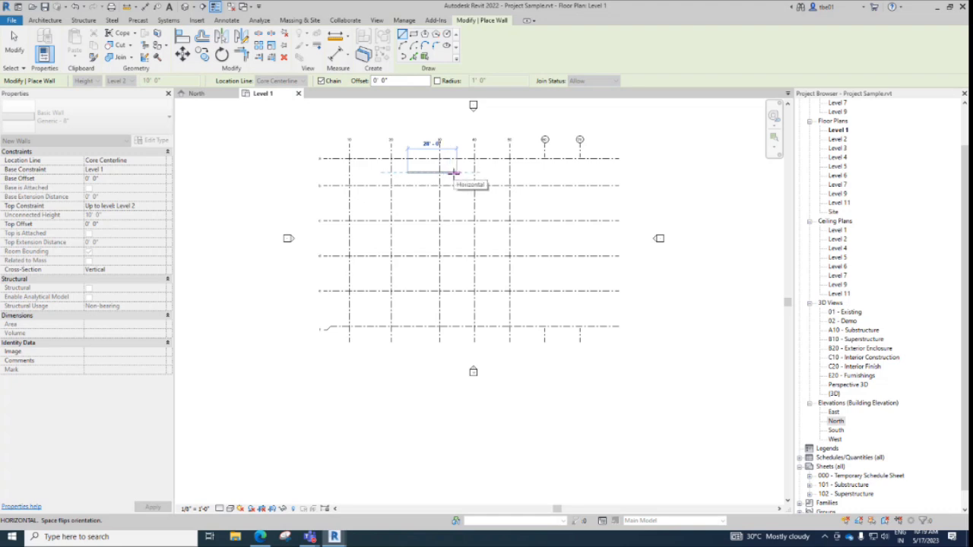
pyautogui.scroll(5, 422, 172)
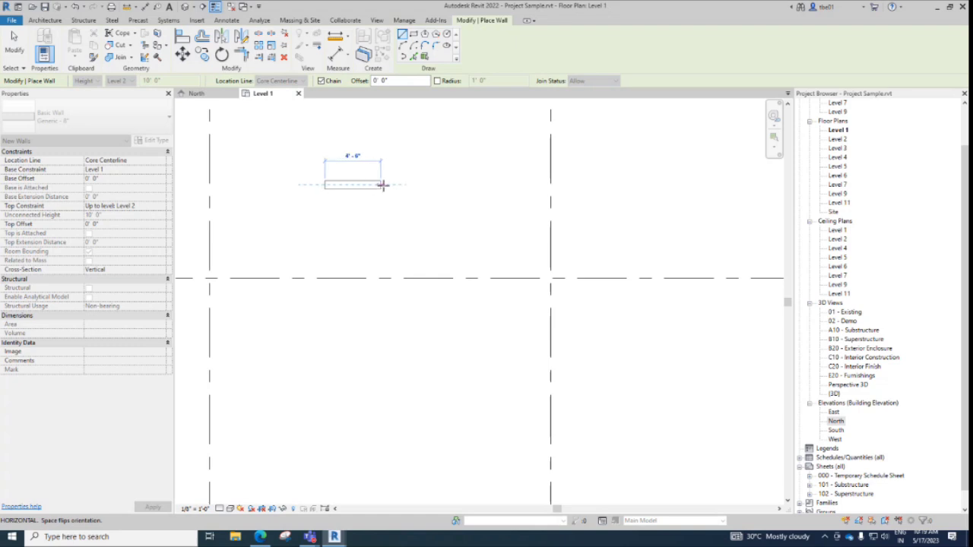
pyautogui.scroll(5, 390, 184)
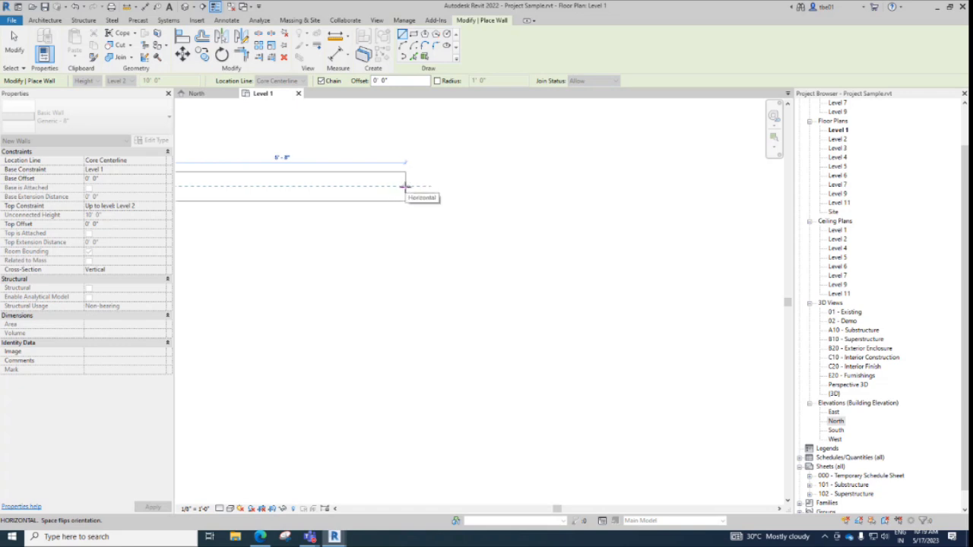
pyautogui.scroll(-5, 405, 186)
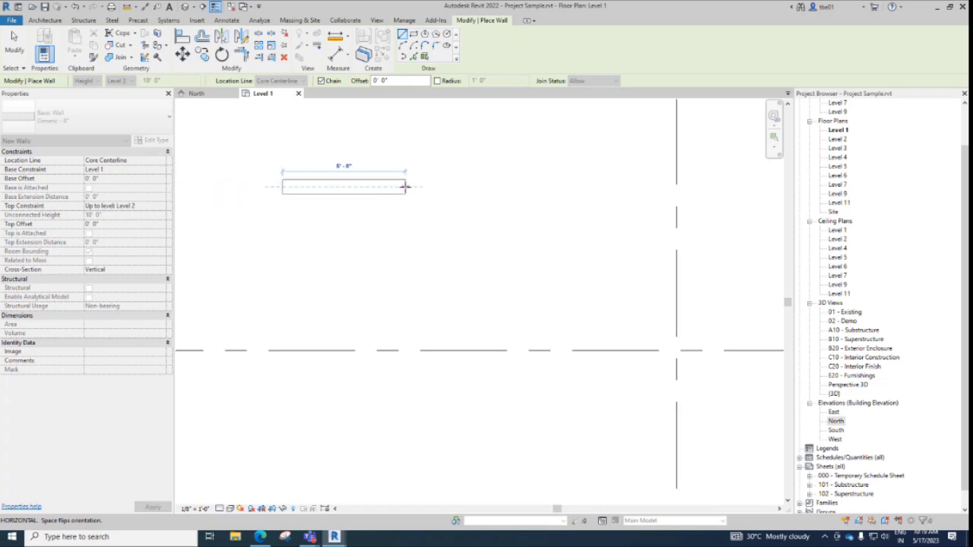
pyautogui.click(402, 188)
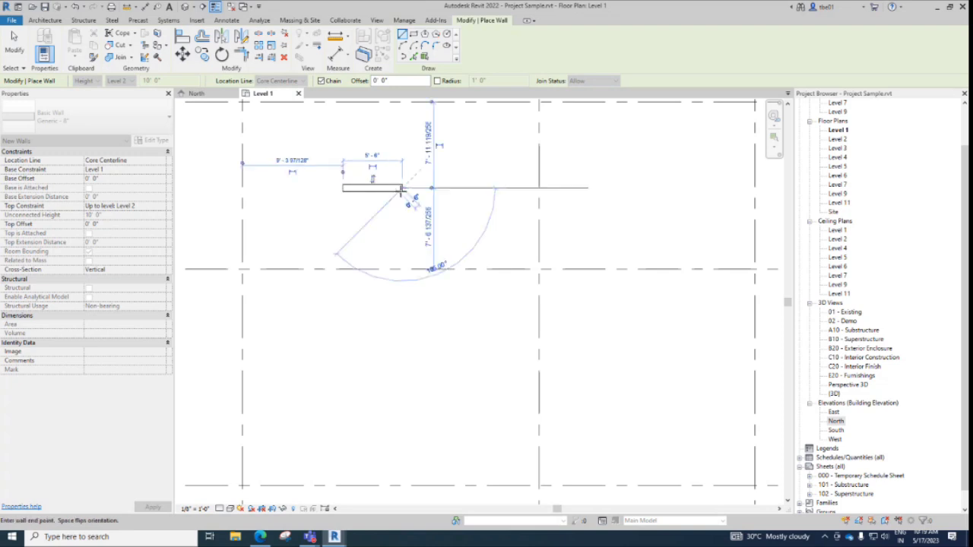
pyautogui.press('Escape')
pyautogui.press('Escape')
pyautogui.scroll(-3, 408, 180)
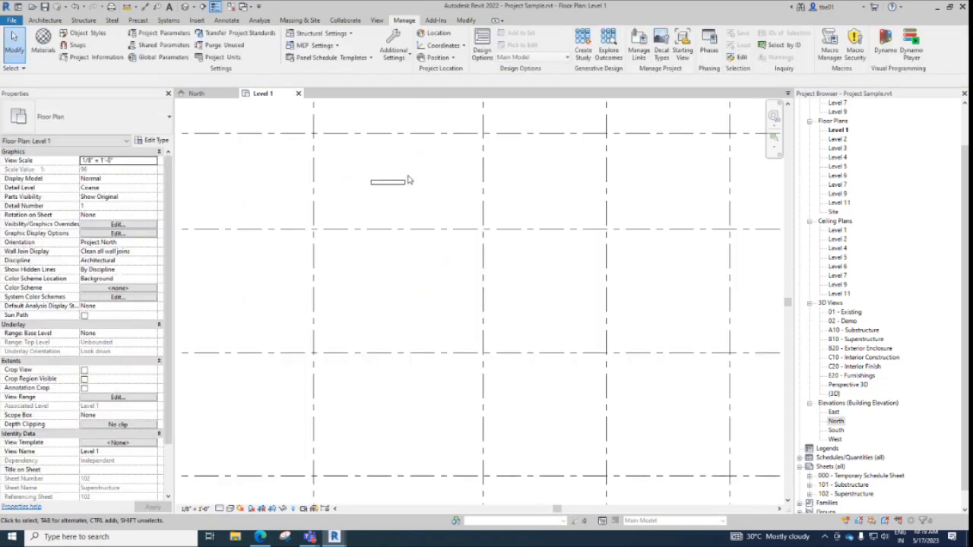
# - Review the angular snap increments and preview how a wall started between grids 30 and 40 snaps to them, without placing it
pyautogui.click(77, 44)
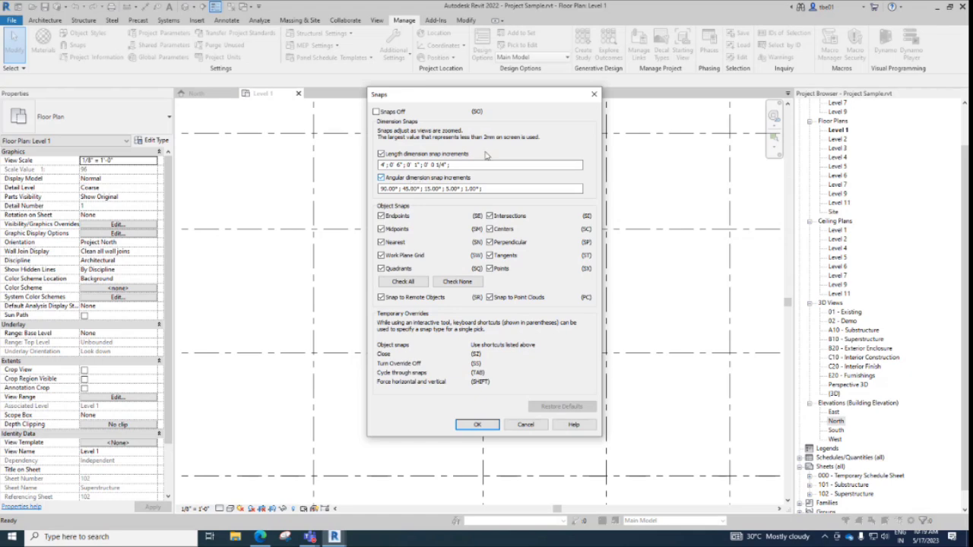
pyautogui.click(594, 94)
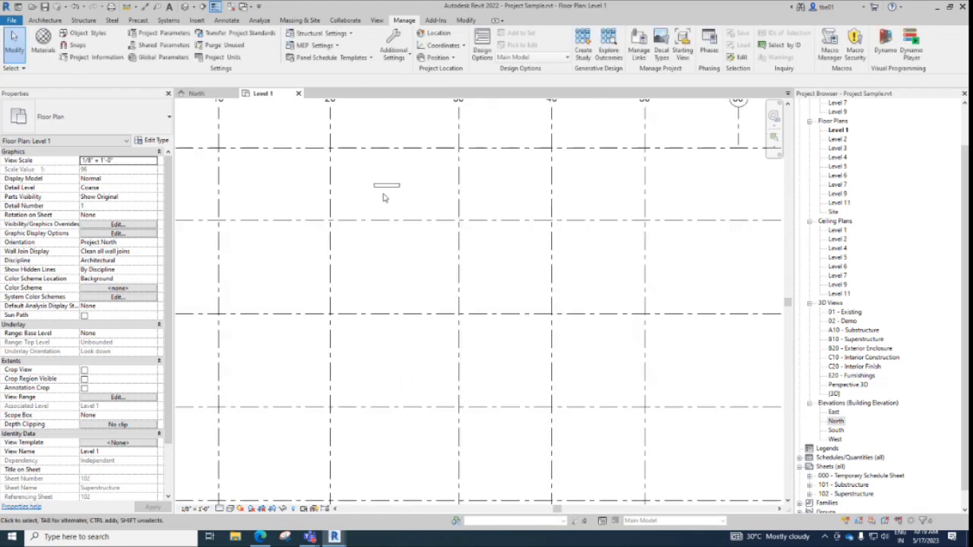
pyautogui.press('w')
pyautogui.press('a')
pyautogui.click(460, 259)
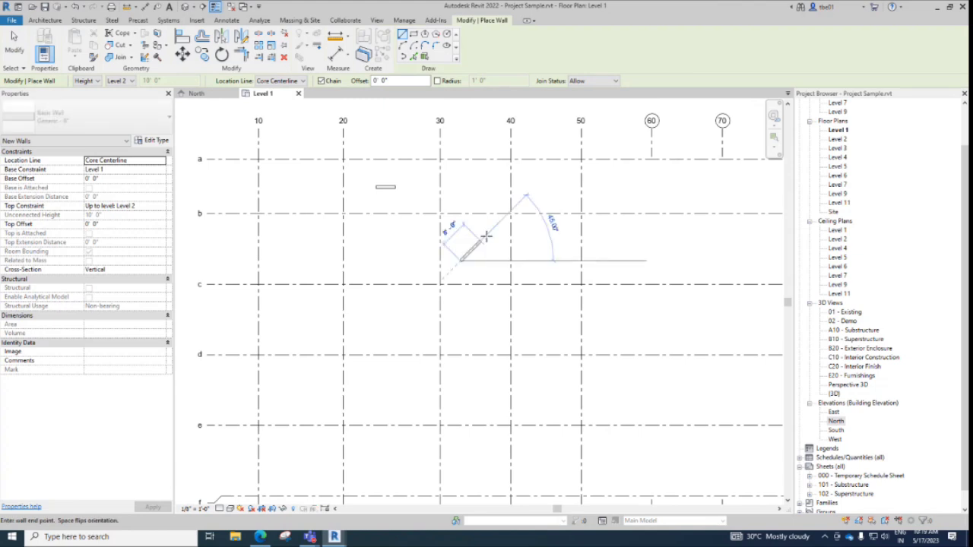
pyautogui.scroll(-1, 490, 235)
pyautogui.scroll(-4, 490, 235)
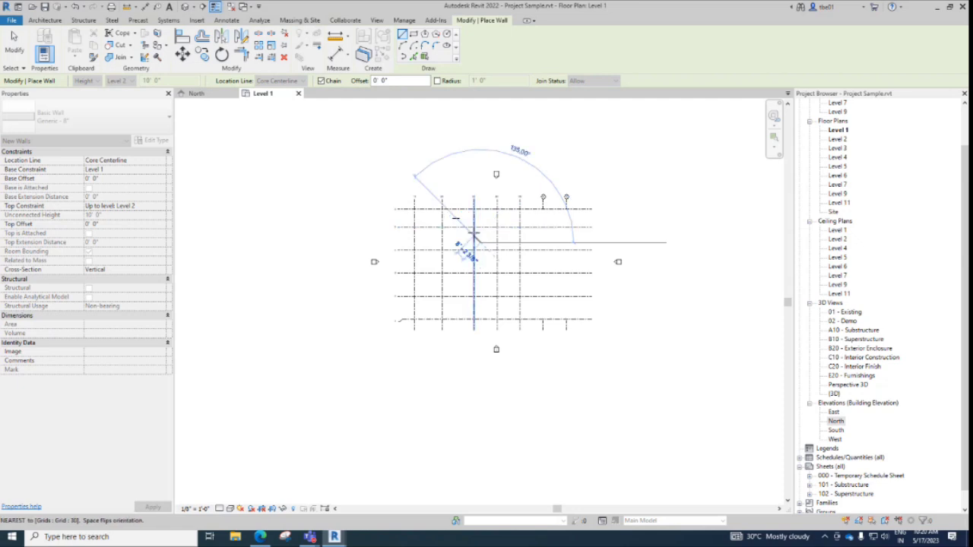
pyautogui.scroll(5, 471, 230)
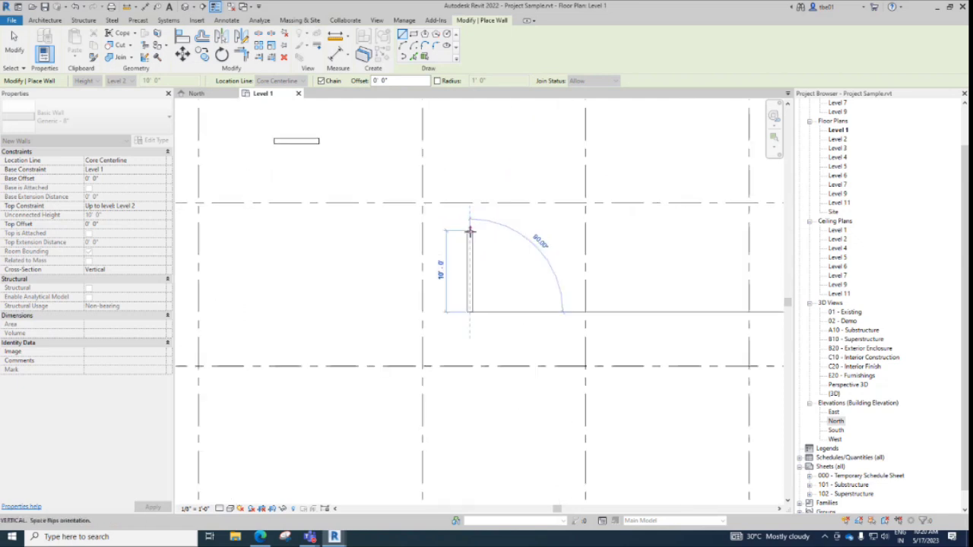
pyautogui.scroll(-4, 469, 228)
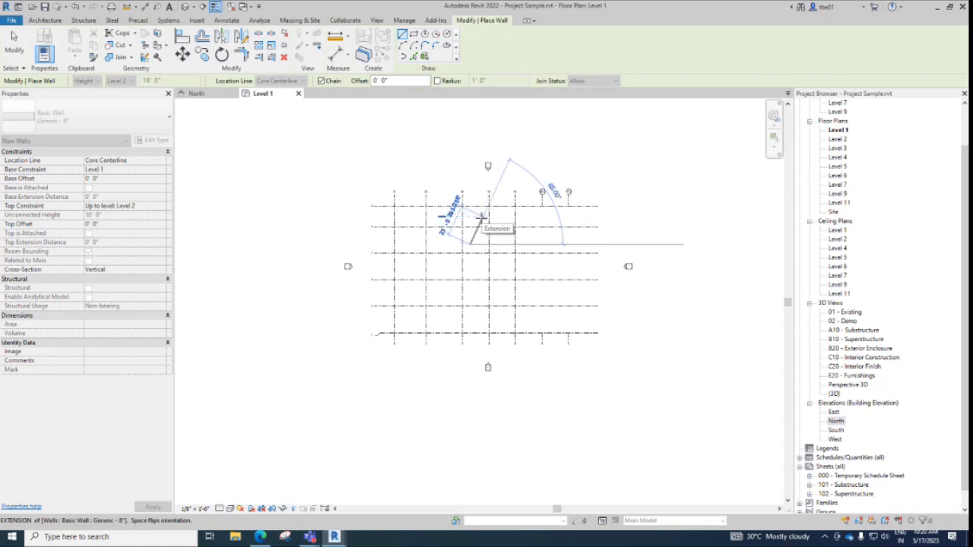
pyautogui.scroll(5, 481, 218)
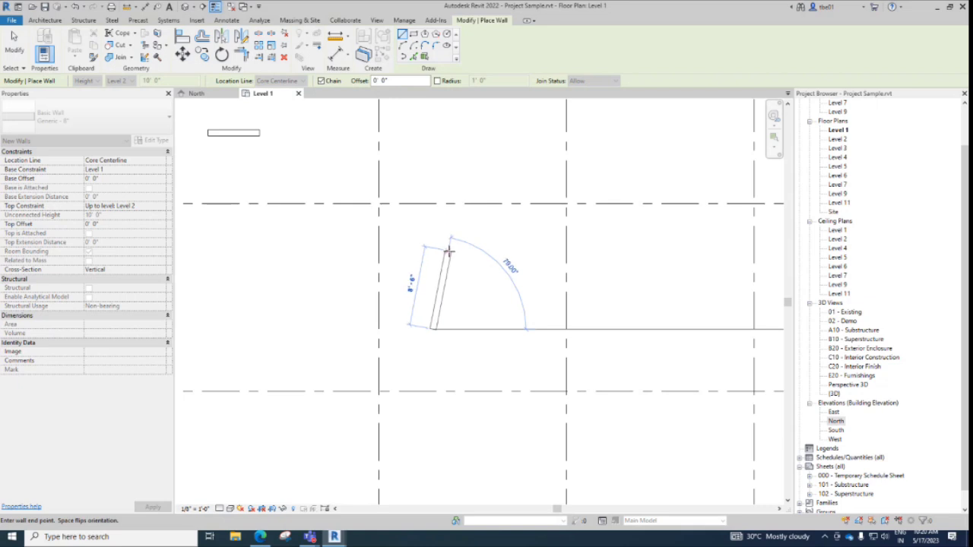
pyautogui.scroll(3, 454, 254)
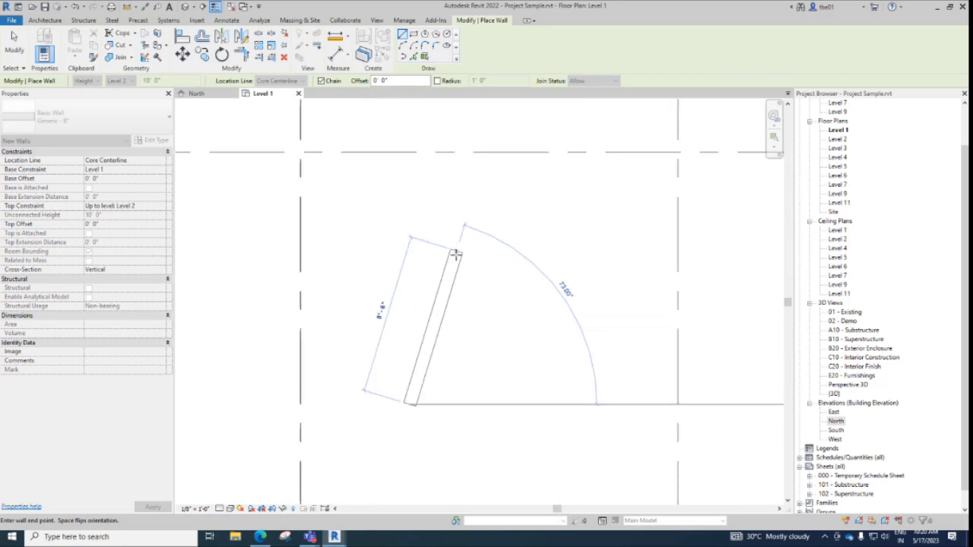
pyautogui.press('Escape')
pyautogui.press('Escape')
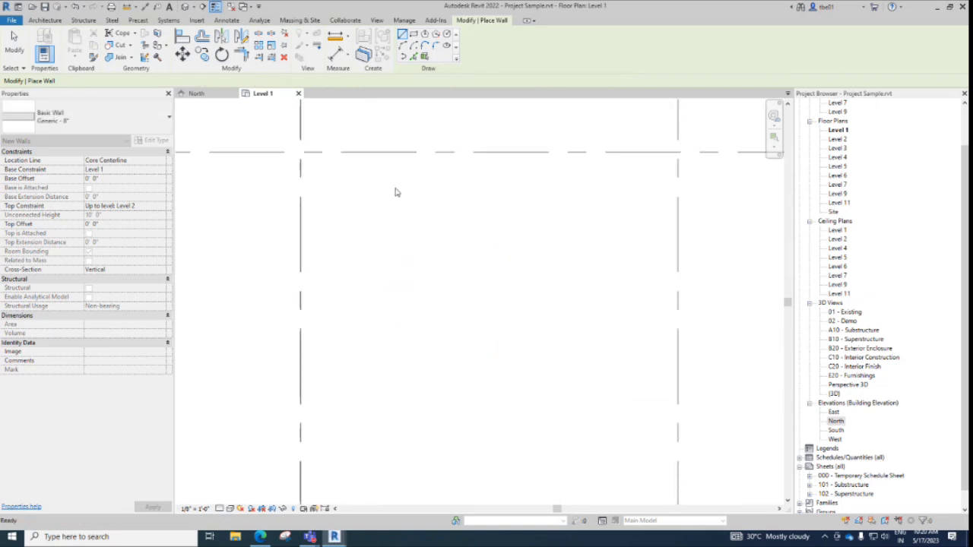
# - Review the object snap options and stretch the horizontal wall's east end until the wall is about 13'-6" long
pyautogui.click(74, 45)
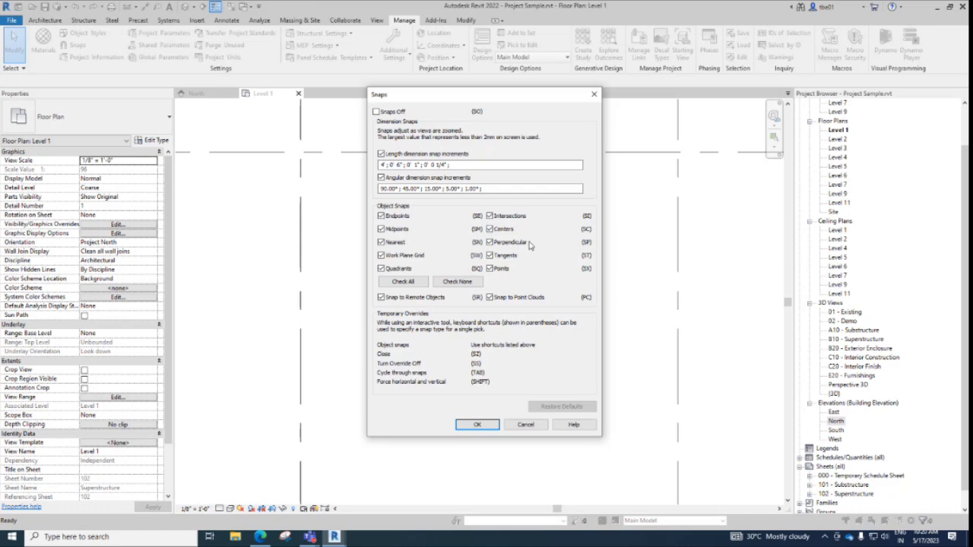
pyautogui.click(594, 97)
pyautogui.scroll(-5, 433, 208)
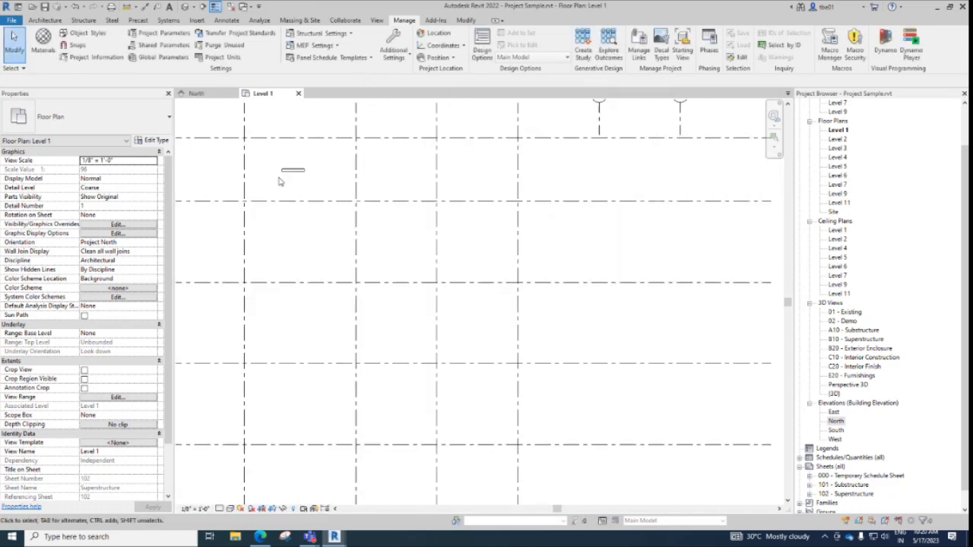
pyautogui.scroll(2, 279, 177)
pyautogui.click(291, 167)
pyautogui.moveTo(330, 163); pyautogui.dragTo(395, 163)
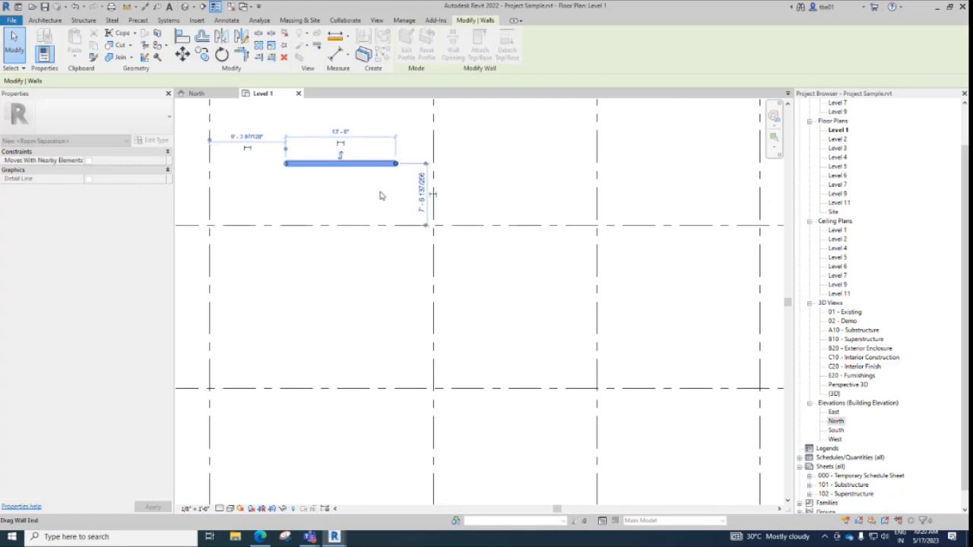
pyautogui.click(356, 217)
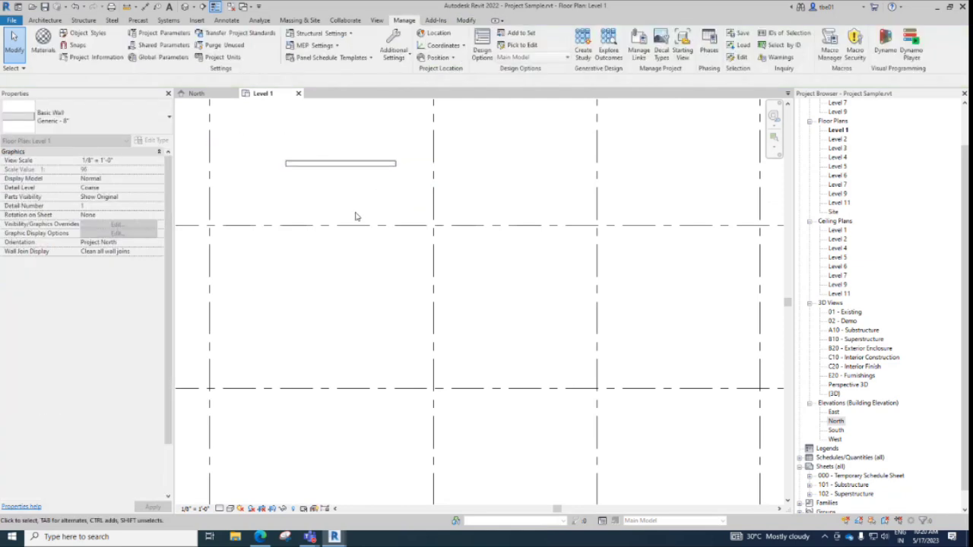
# - Draw a slanted wall about 20'-2" long from between grids b and c up to the horizontal wall's midpoint
pyautogui.press('w')
pyautogui.press('a')
pyautogui.moveTo(282, 316); pyautogui.dragTo(365, 281, button='middle')
pyautogui.click(370, 282)
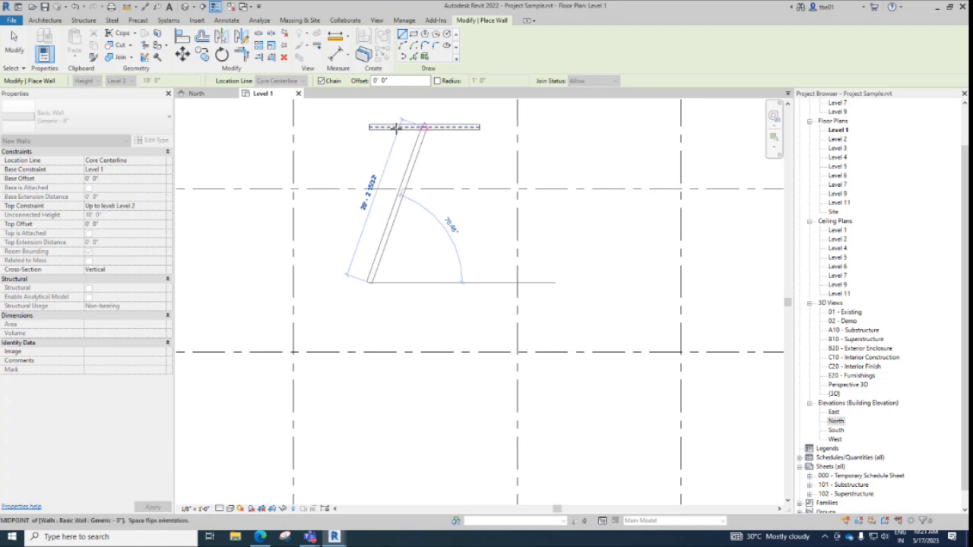
pyautogui.click(396, 128)
pyautogui.press('Escape')
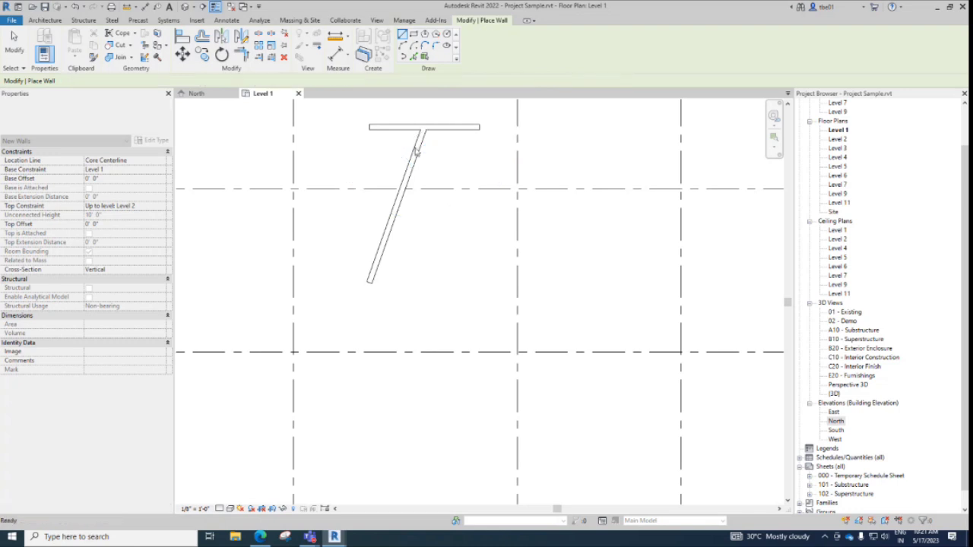
pyautogui.press('Escape')
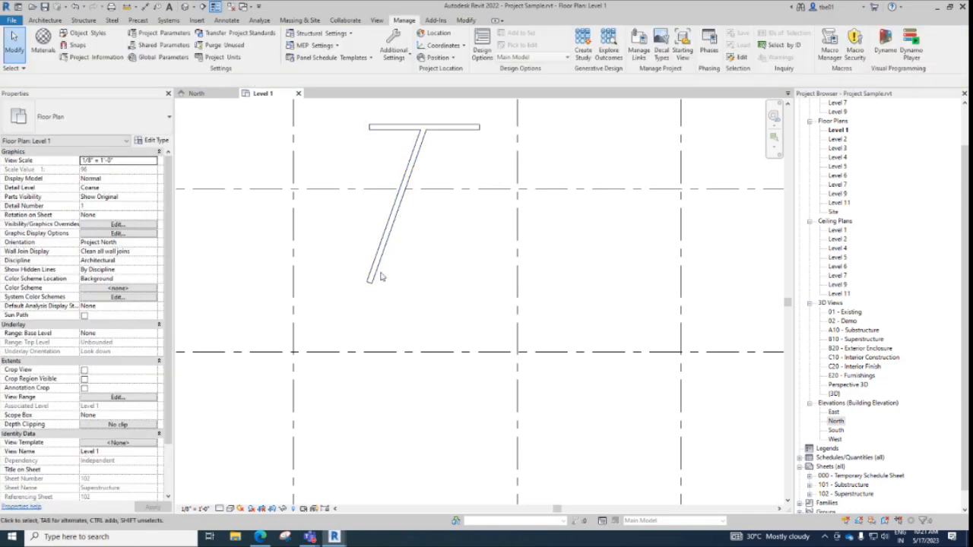
pyautogui.moveTo(424, 165); pyautogui.dragTo(395, 203, button='middle')
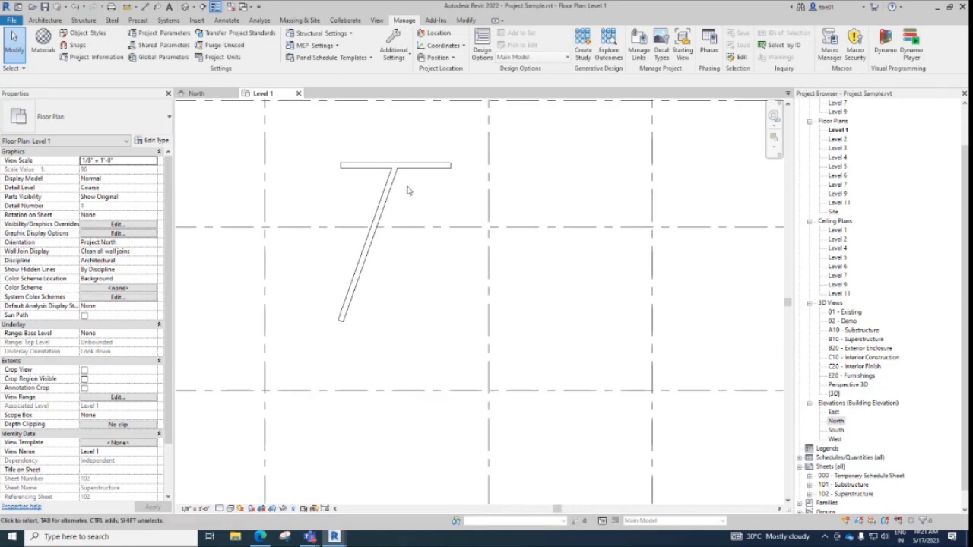
pyautogui.moveTo(403, 149); pyautogui.dragTo(376, 181)
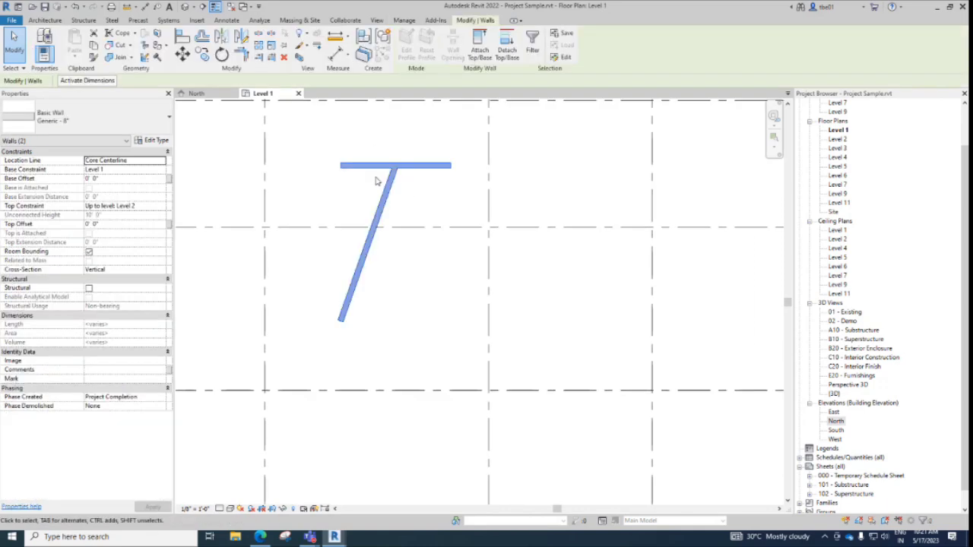
pyautogui.press('Escape')
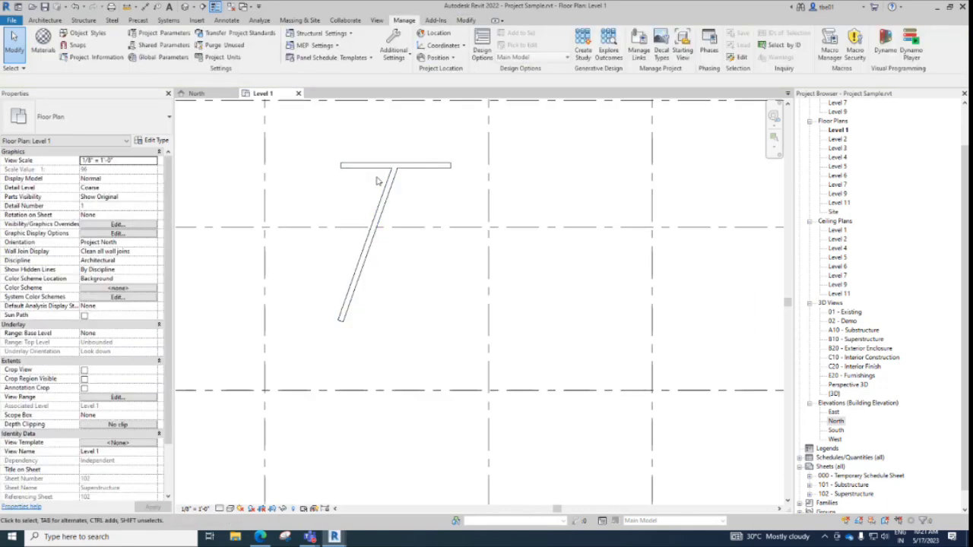
# - Recheck the dimension and object snap options in the Snaps settings and accept them
pyautogui.click(74, 45)
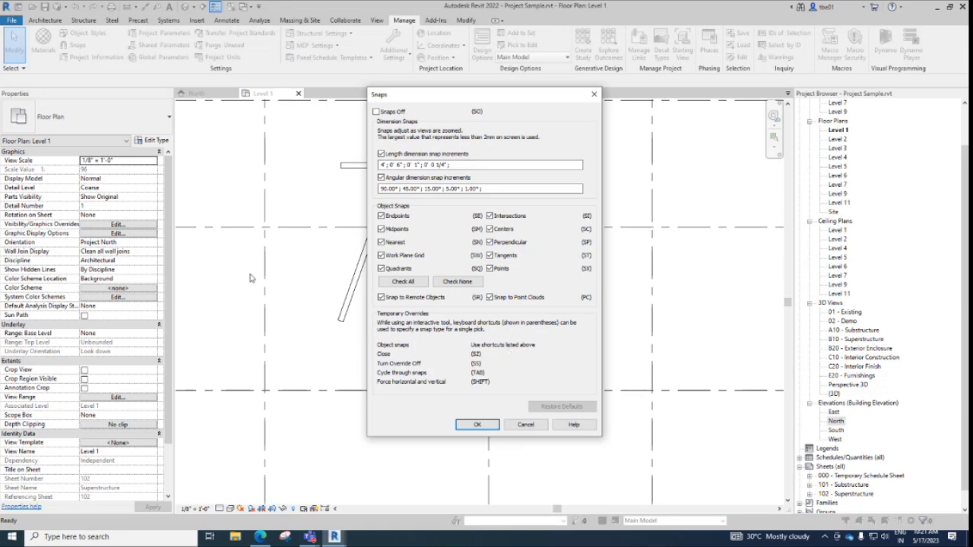
pyautogui.click(477, 424)
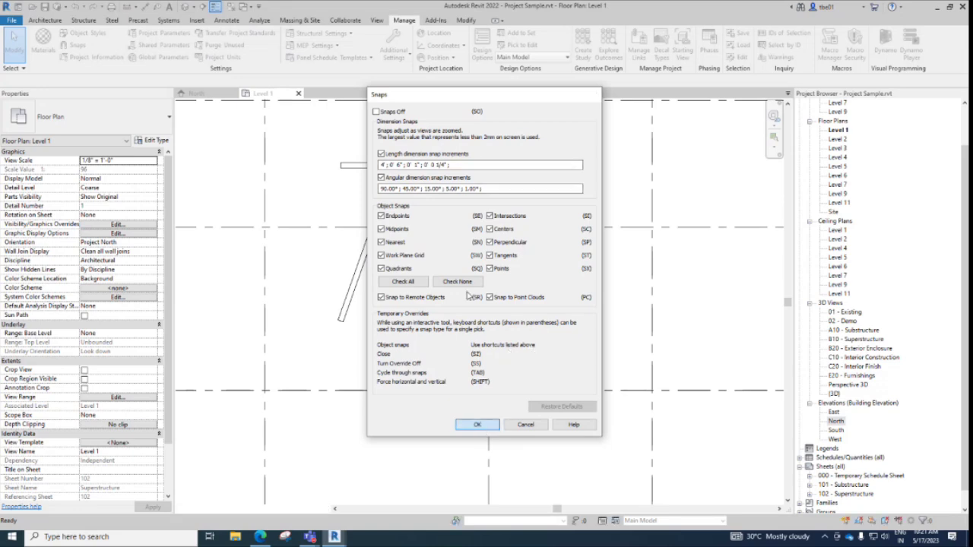
pyautogui.scroll(-2, 446, 145)
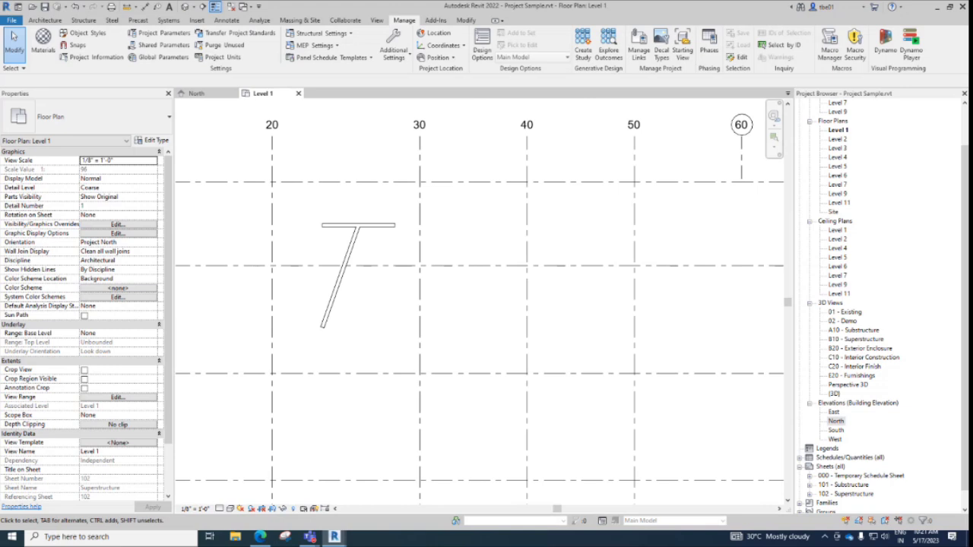
pyautogui.moveTo(487, 213); pyautogui.dragTo(543, 228, button='middle')
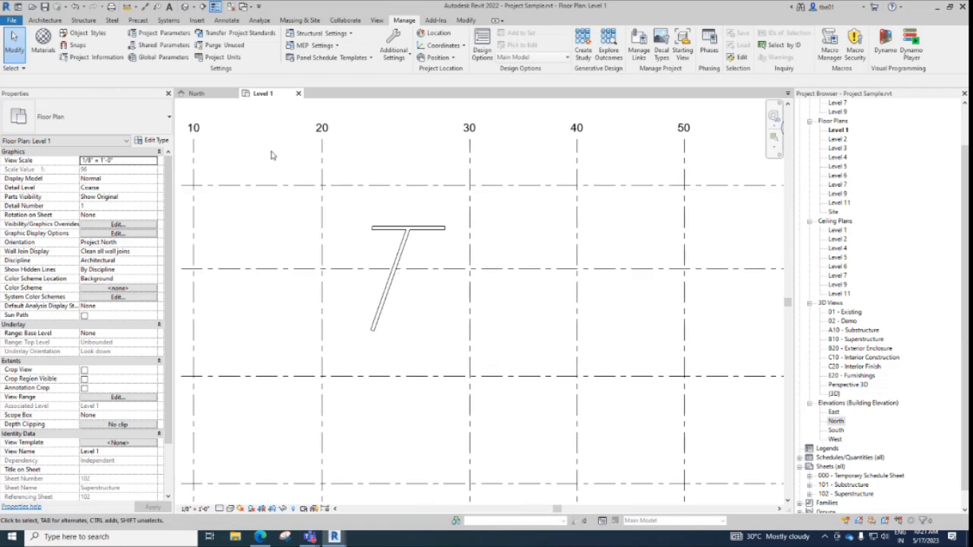
# - Open the Project Units settings and review the Angle format's unit and symbol options without changing them
pyautogui.click(215, 58)
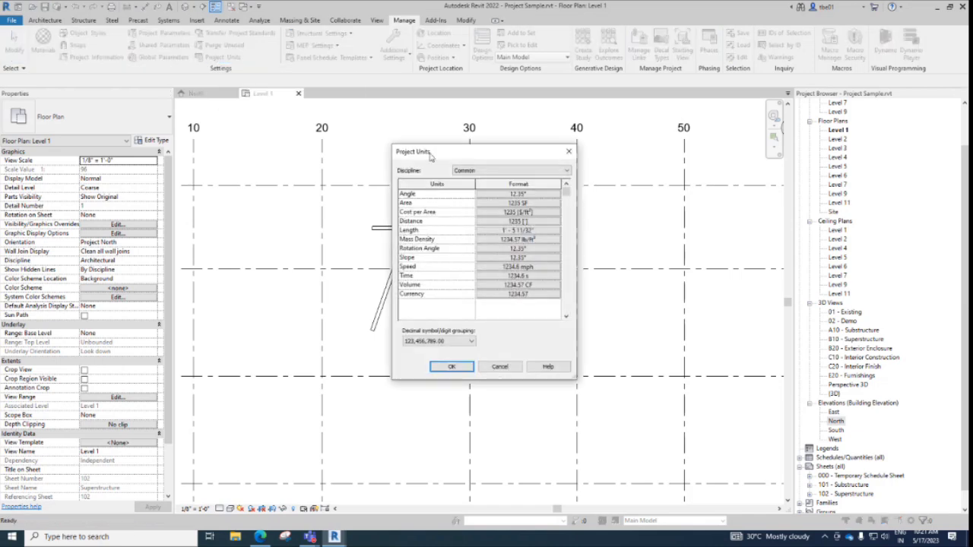
pyautogui.click(569, 151)
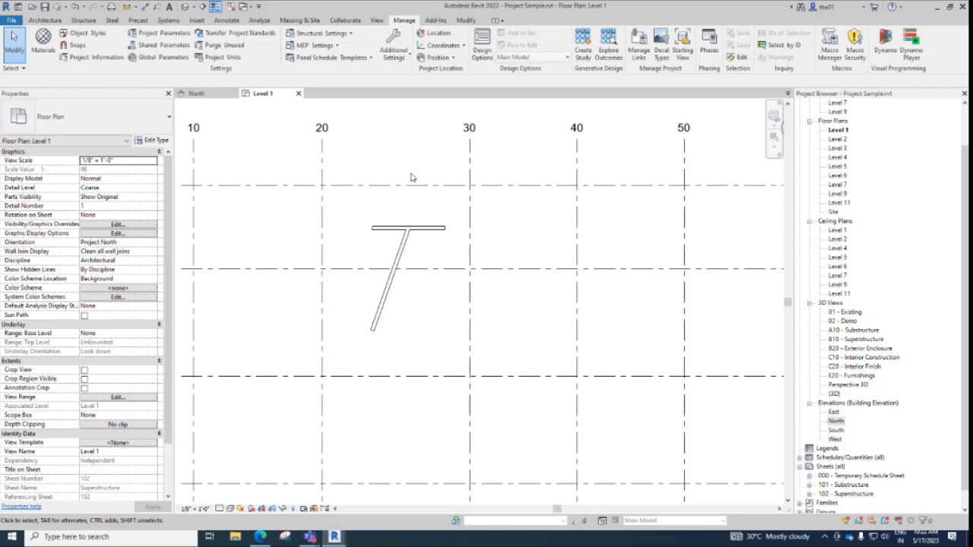
pyautogui.click(220, 59)
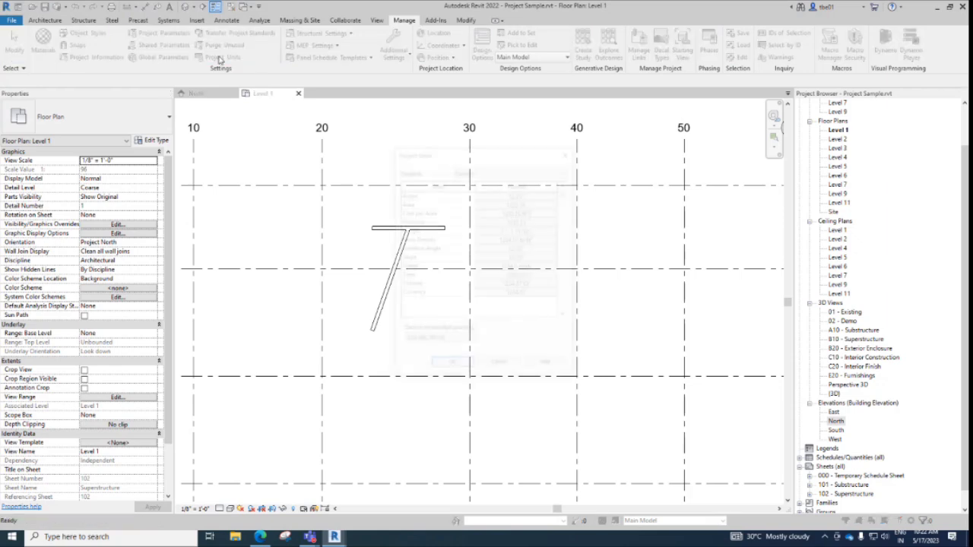
pyautogui.moveTo(473, 157); pyautogui.dragTo(326, 143)
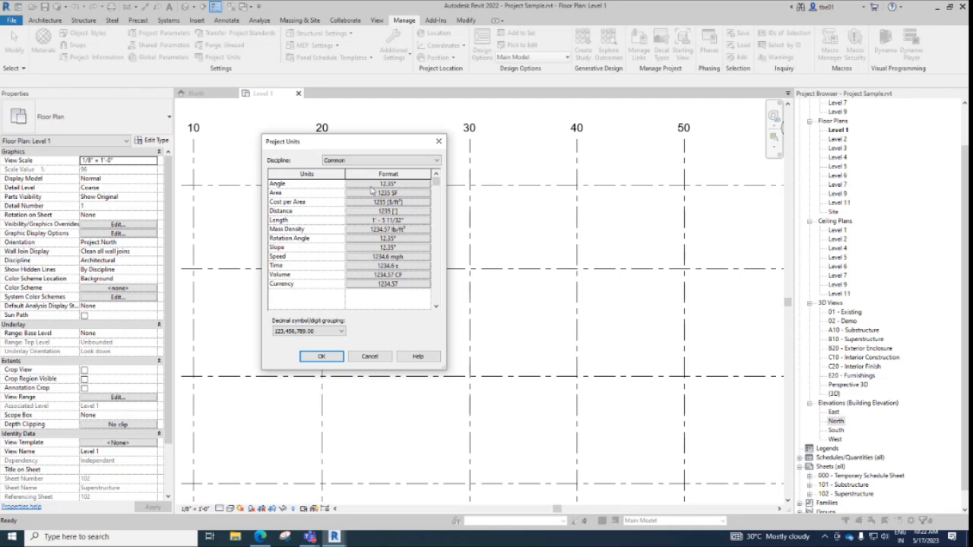
pyautogui.click(395, 185)
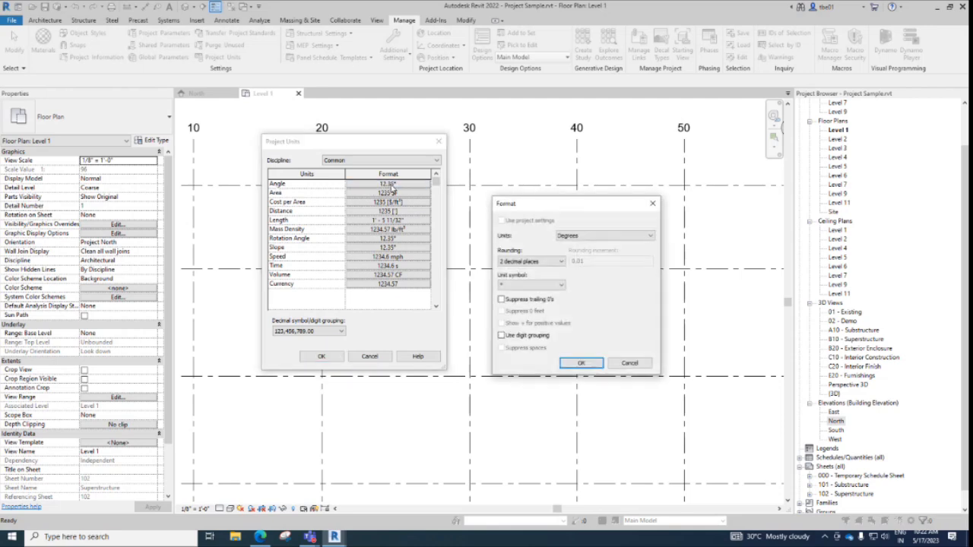
pyautogui.click(579, 236)
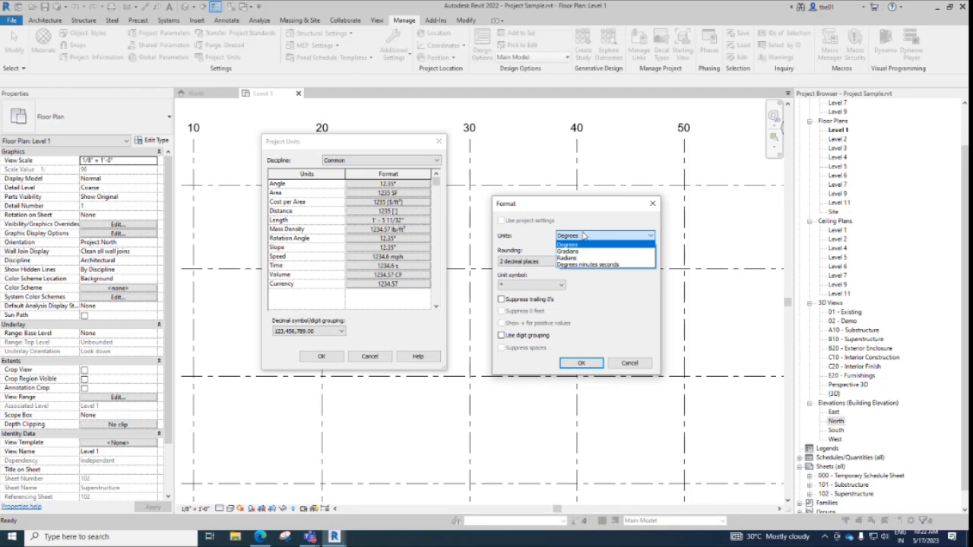
pyautogui.click(584, 221)
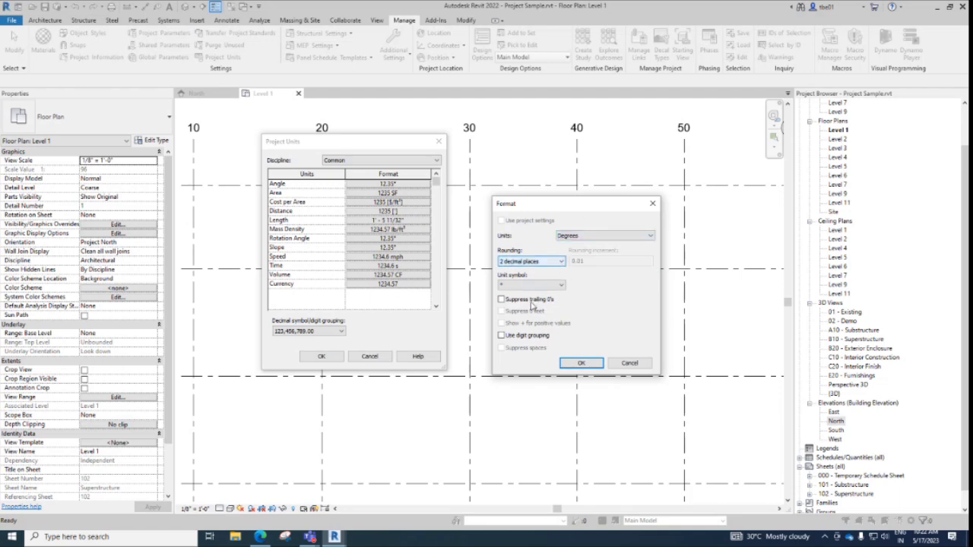
pyautogui.click(508, 287)
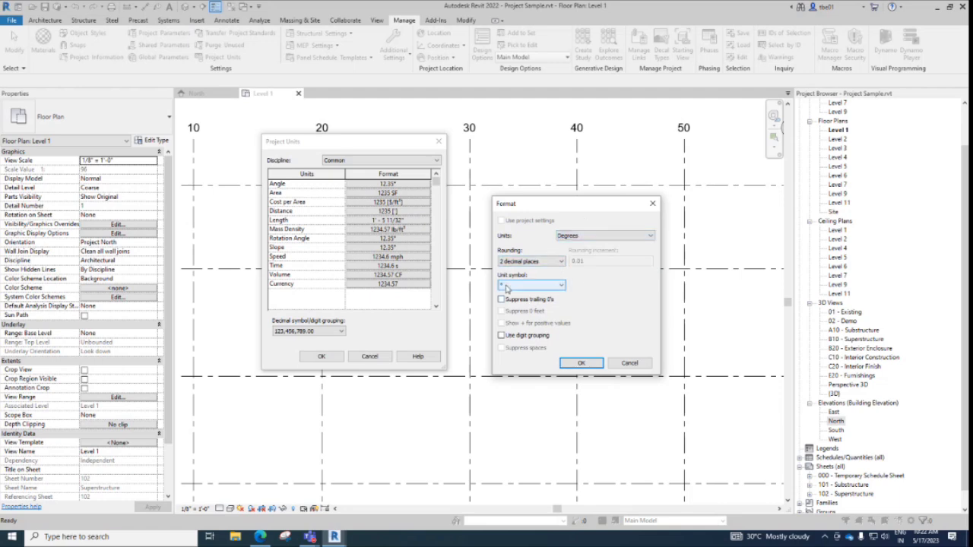
pyautogui.click(653, 203)
# - Review the units, unit symbol and rounding choices of the Area format and leave it without changes
pyautogui.click(380, 193)
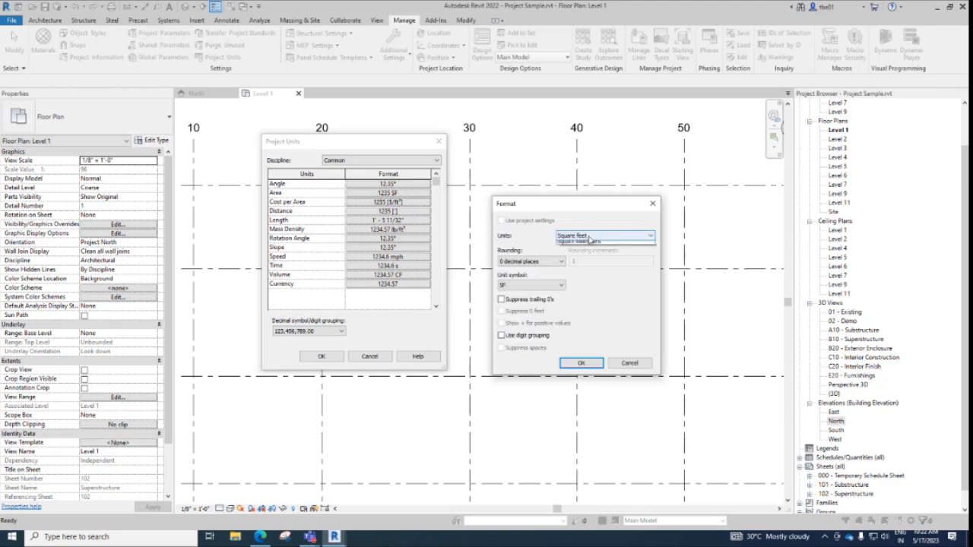
pyautogui.click(590, 238)
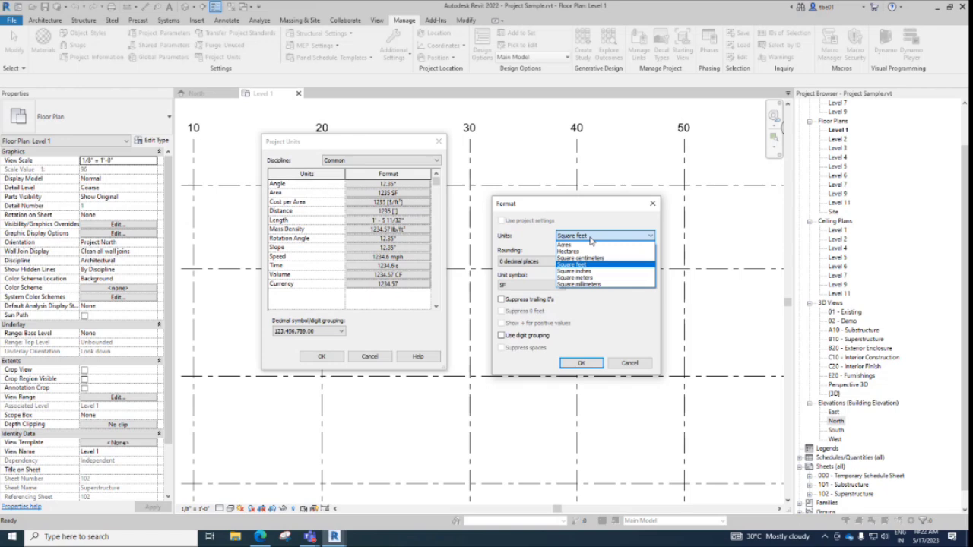
pyautogui.click(591, 239)
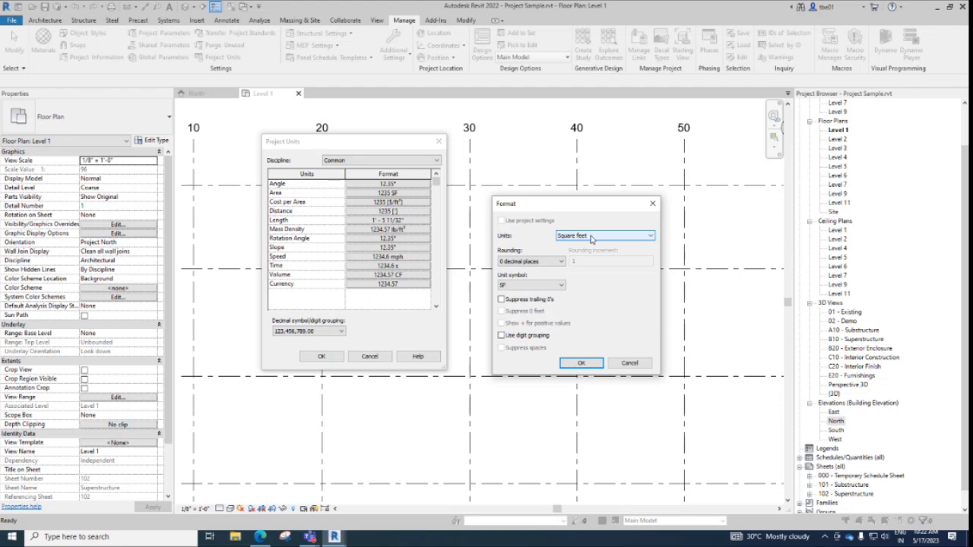
pyautogui.click(530, 286)
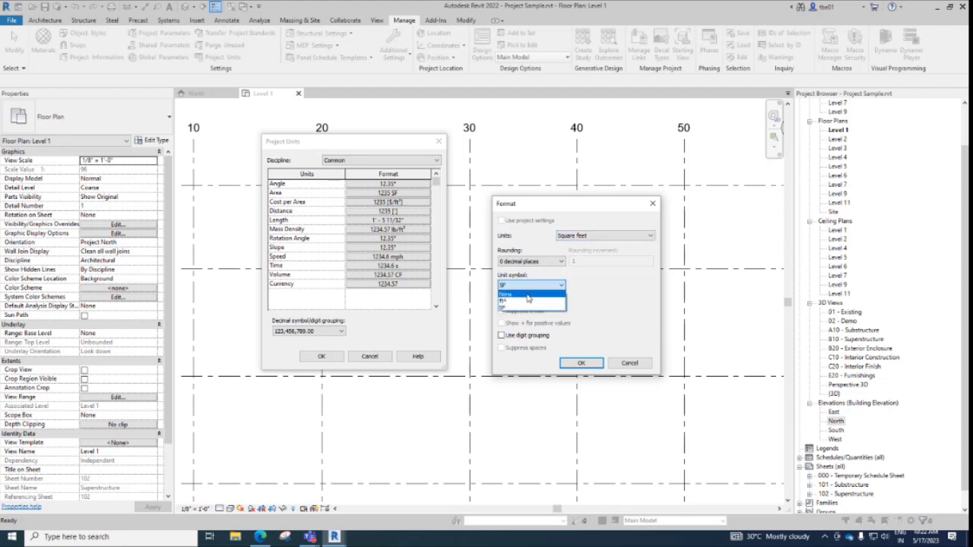
pyautogui.click(524, 287)
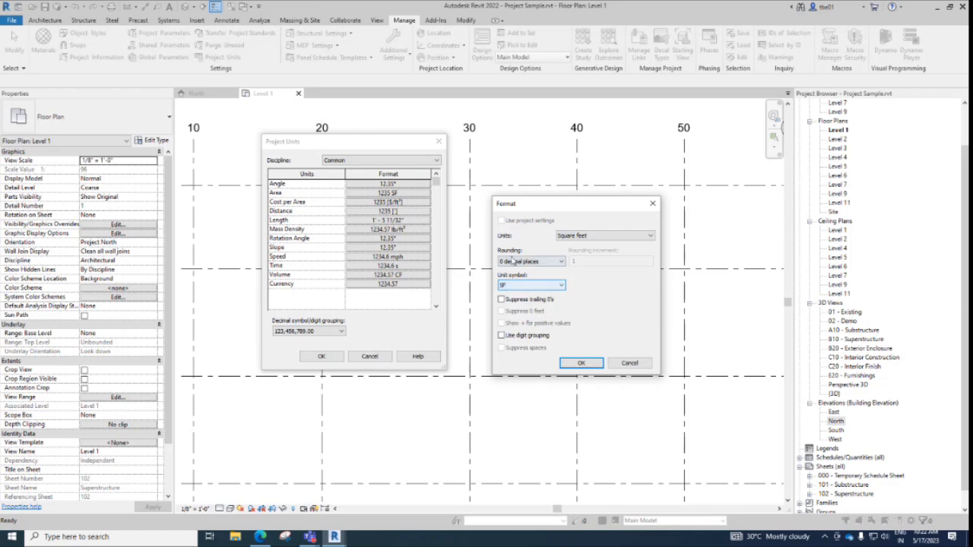
pyautogui.click(520, 261)
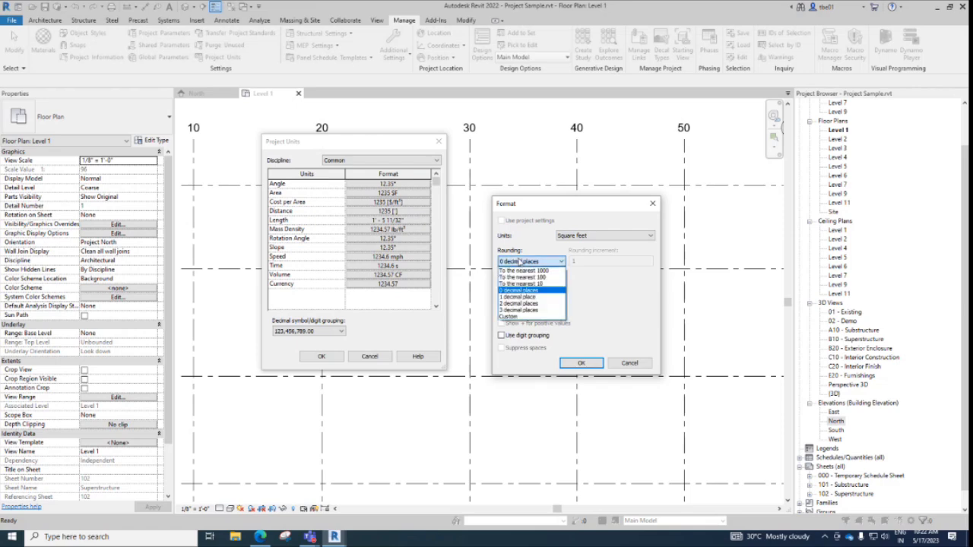
pyautogui.click(517, 239)
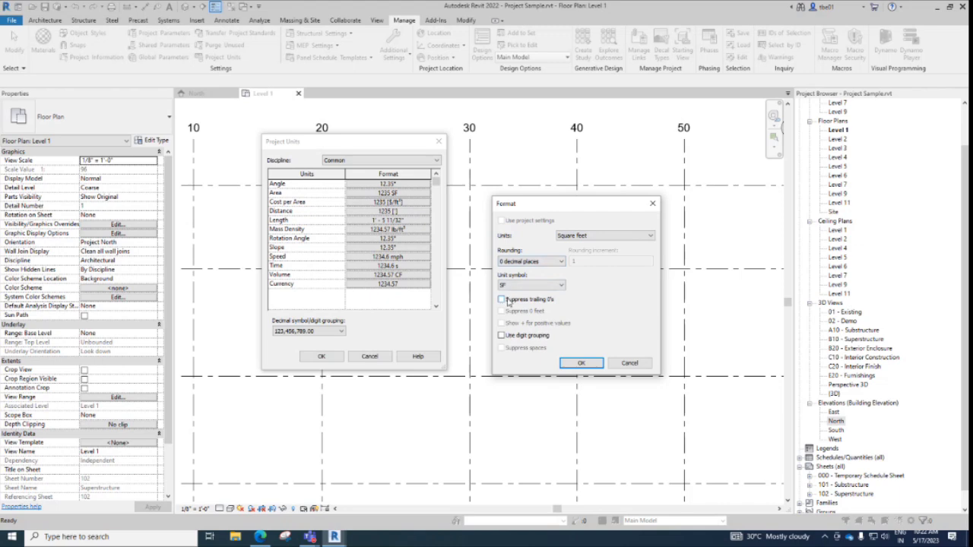
pyautogui.click(651, 204)
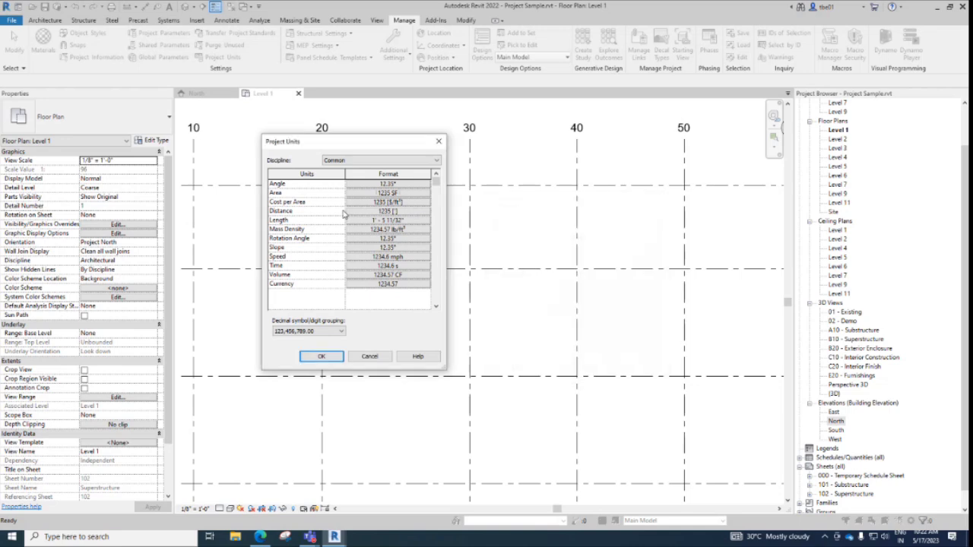
# - Try a Length format in feet and fractional inches rounded to the nearest 1/4" with Suppress 0 feet
pyautogui.click(366, 219)
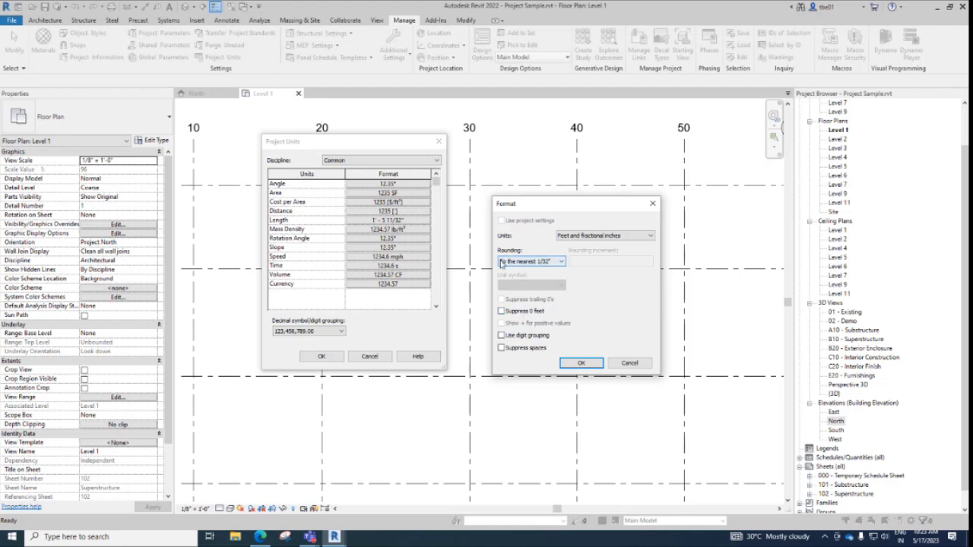
pyautogui.click(540, 261)
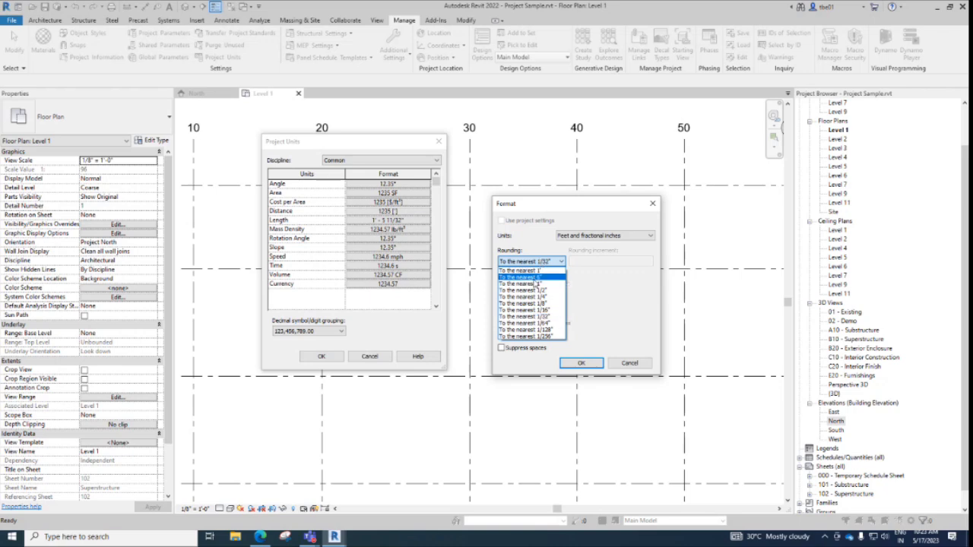
pyautogui.click(537, 297)
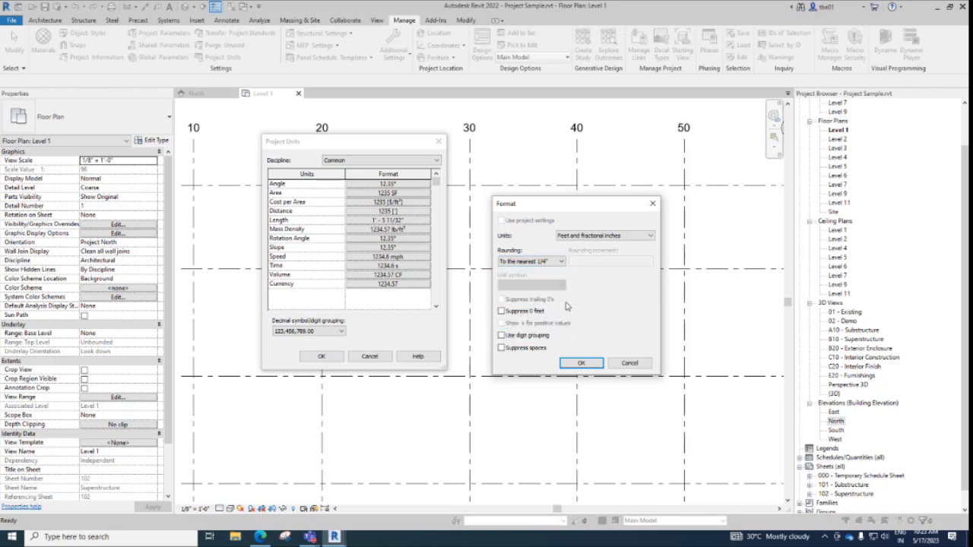
pyautogui.click(583, 239)
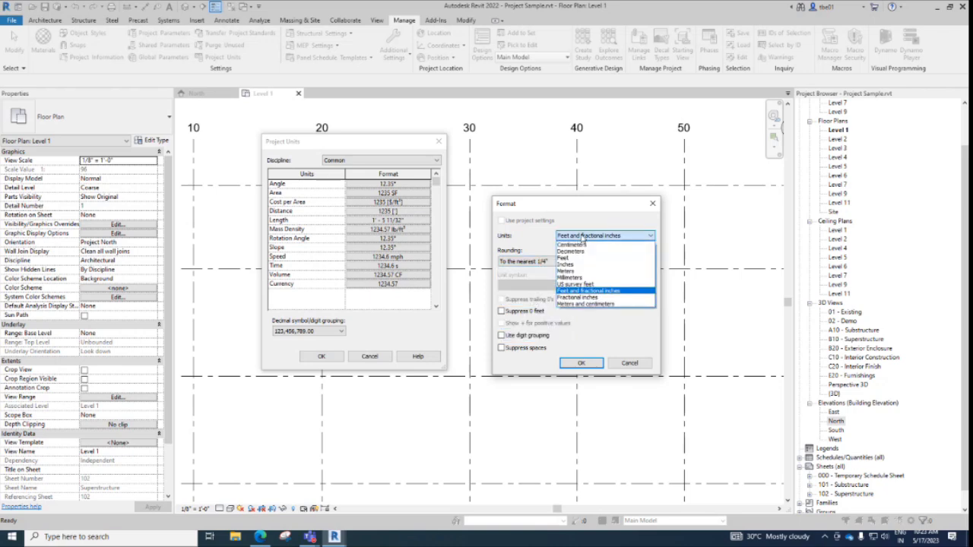
pyautogui.click(581, 237)
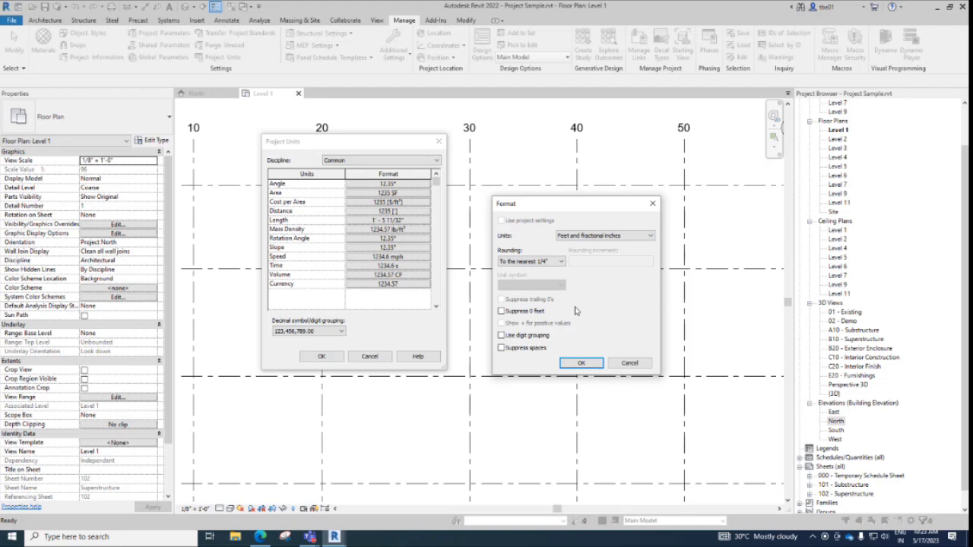
pyautogui.click(503, 312)
pyautogui.click(581, 363)
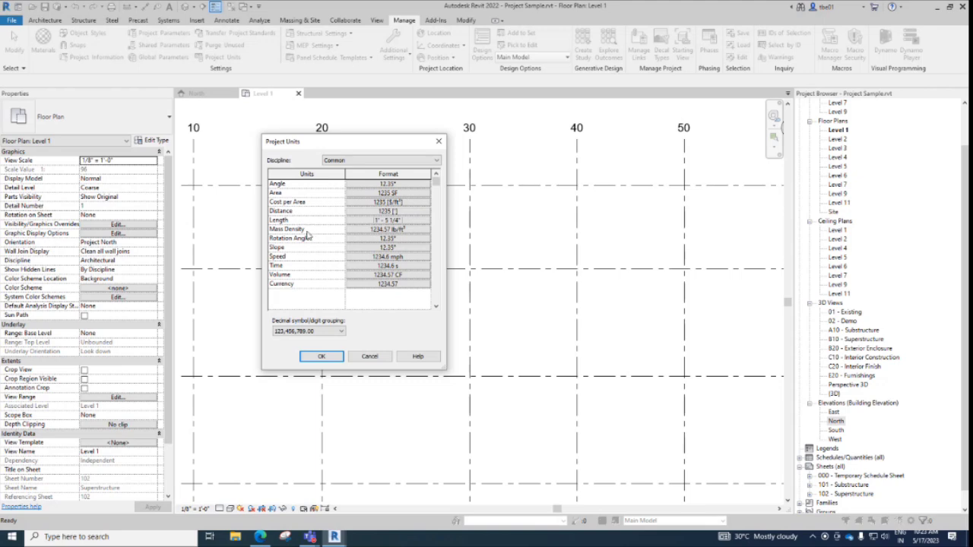
# - Review the unit choices of the Slope format, and close the Project Units settings without applying them
pyautogui.click(411, 247)
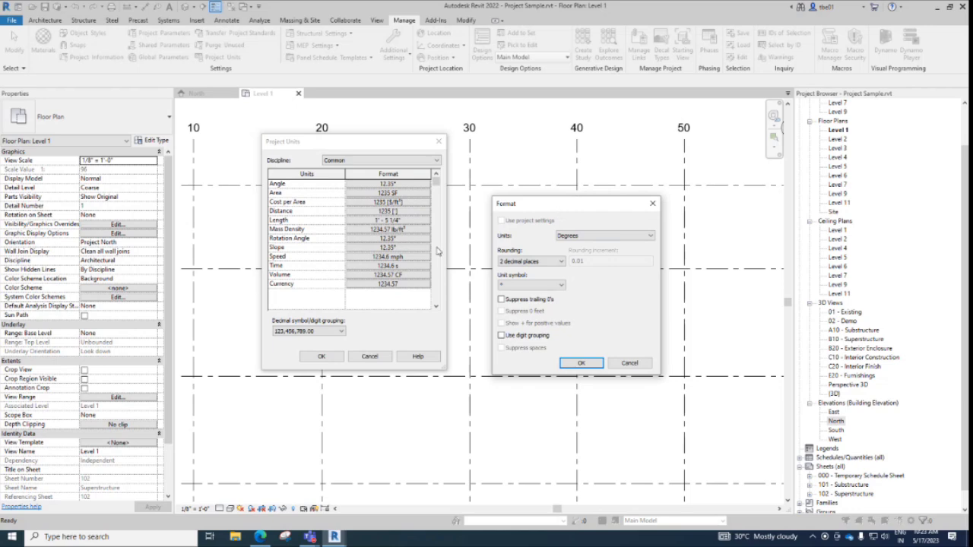
pyautogui.click(593, 239)
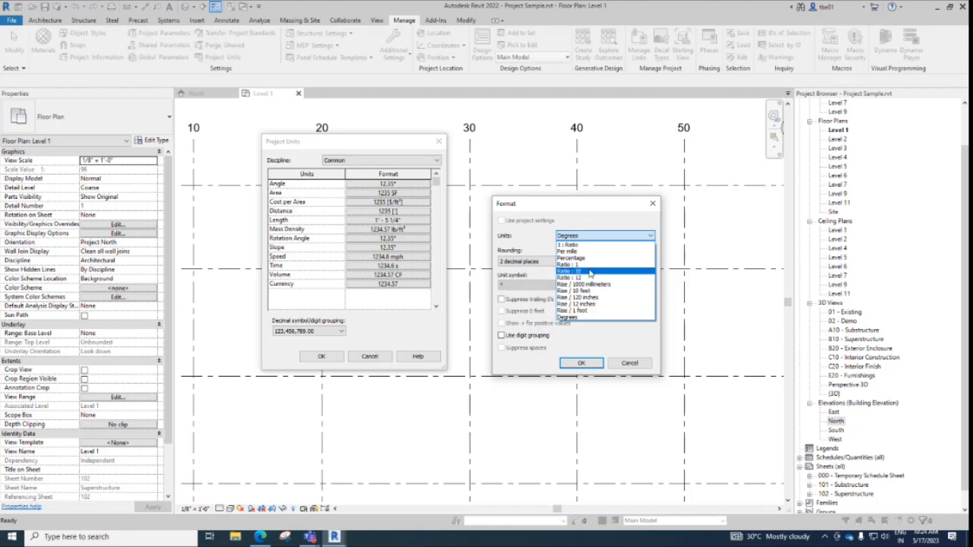
pyautogui.click(595, 227)
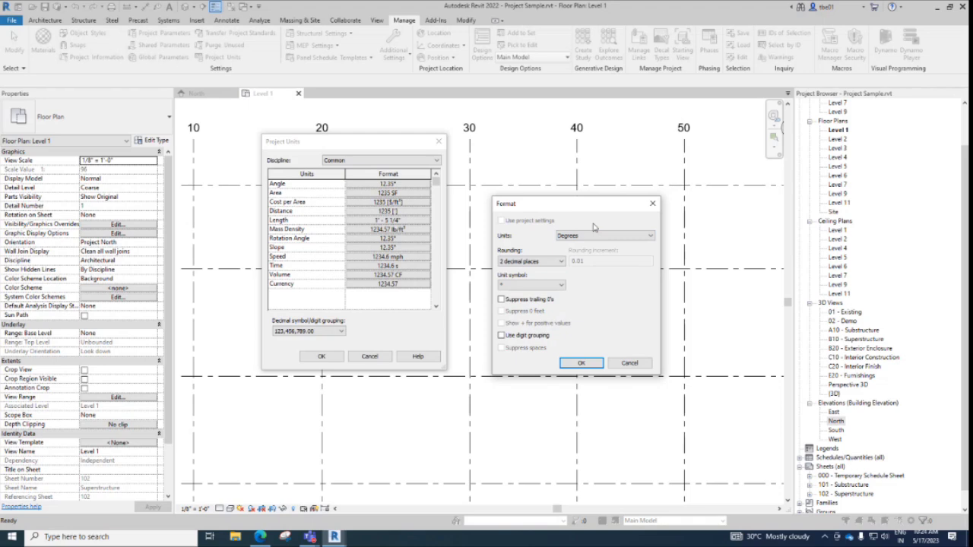
pyautogui.click(605, 236)
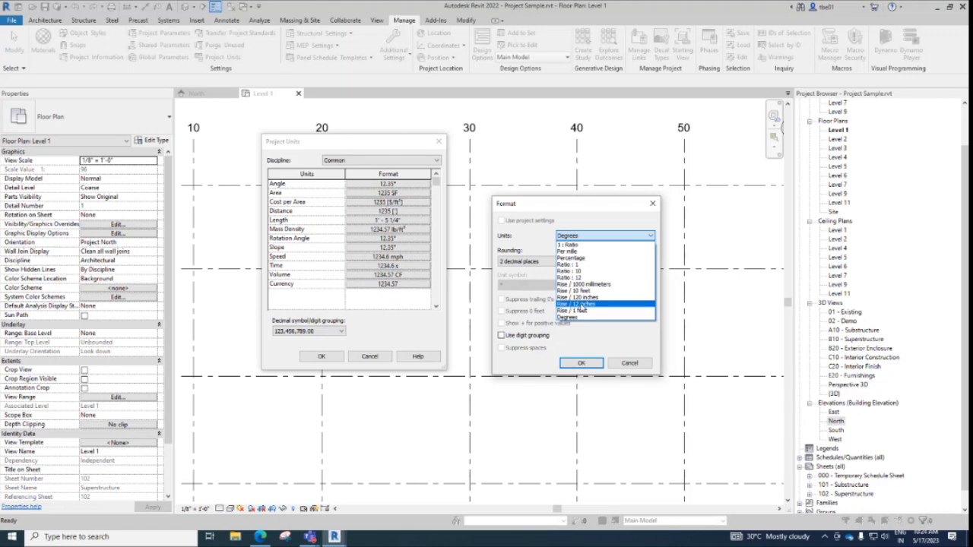
pyautogui.click(600, 236)
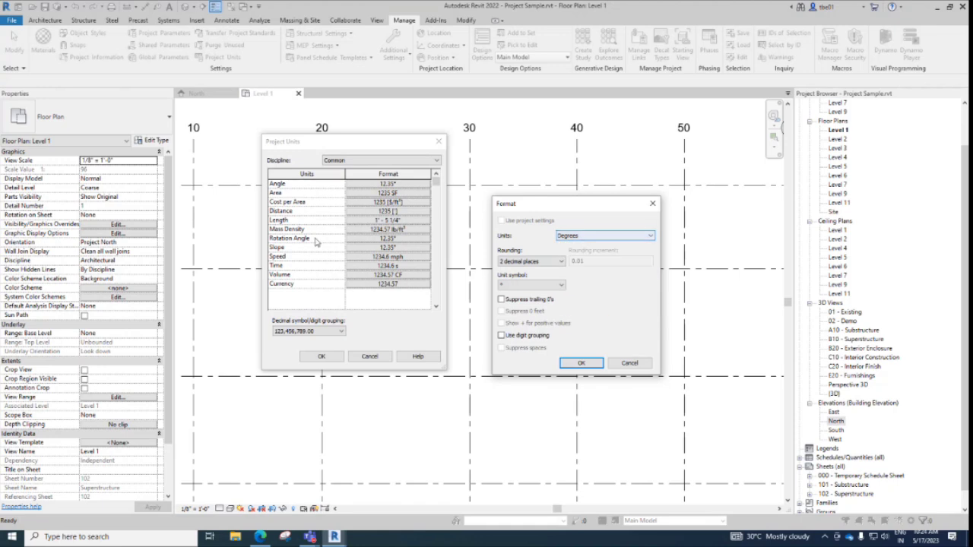
pyautogui.click(652, 203)
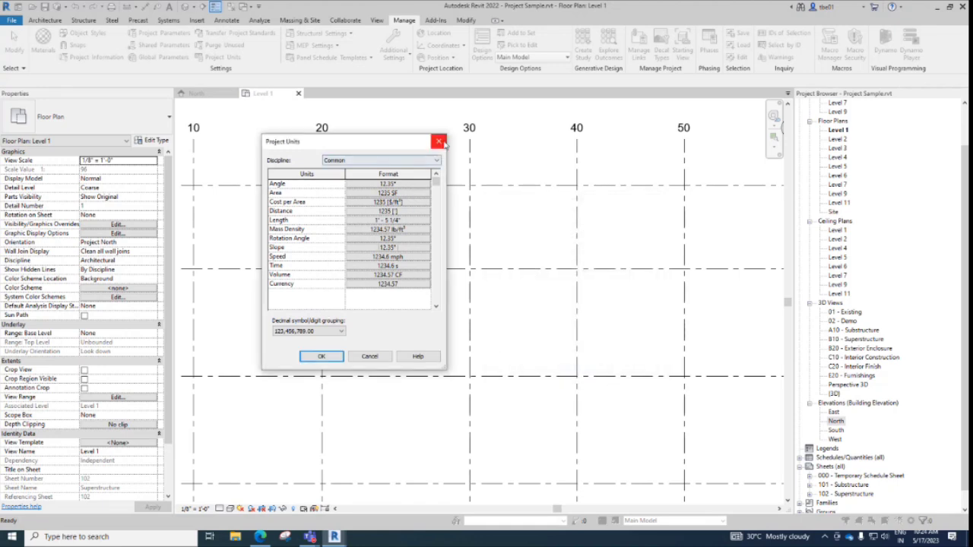
pyautogui.click(439, 142)
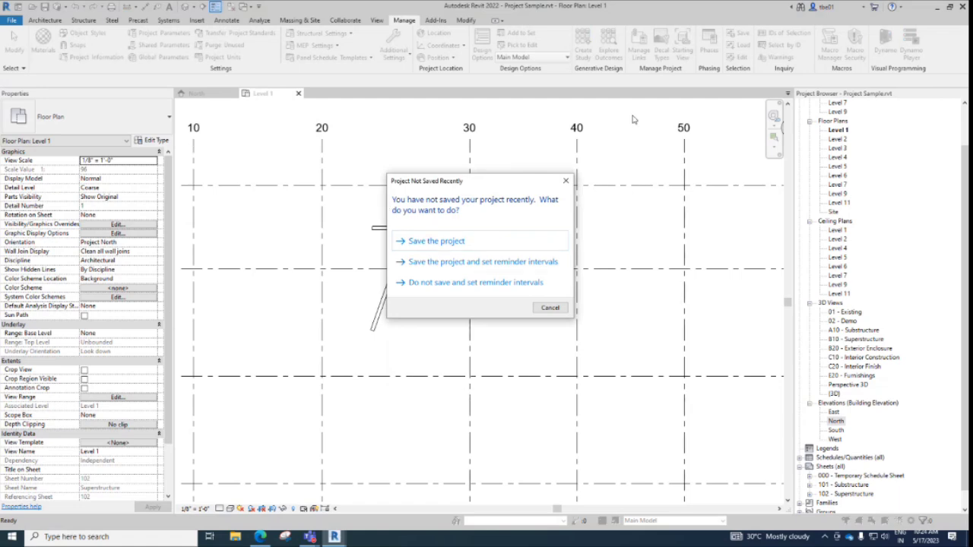
# - Save the project and inspect the two sample walls and levels in the default 3D view from the front and at an angle
pyautogui.click(424, 240)
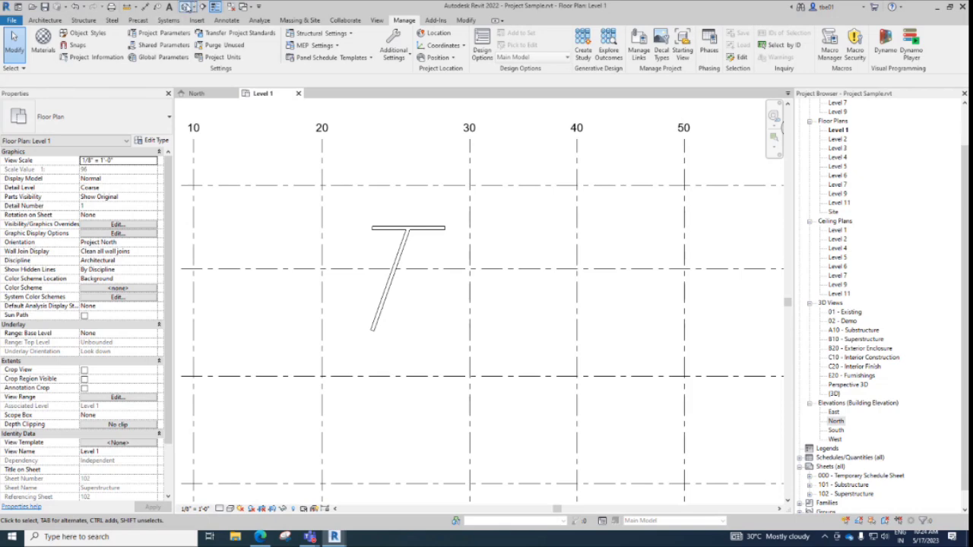
pyautogui.click(184, 7)
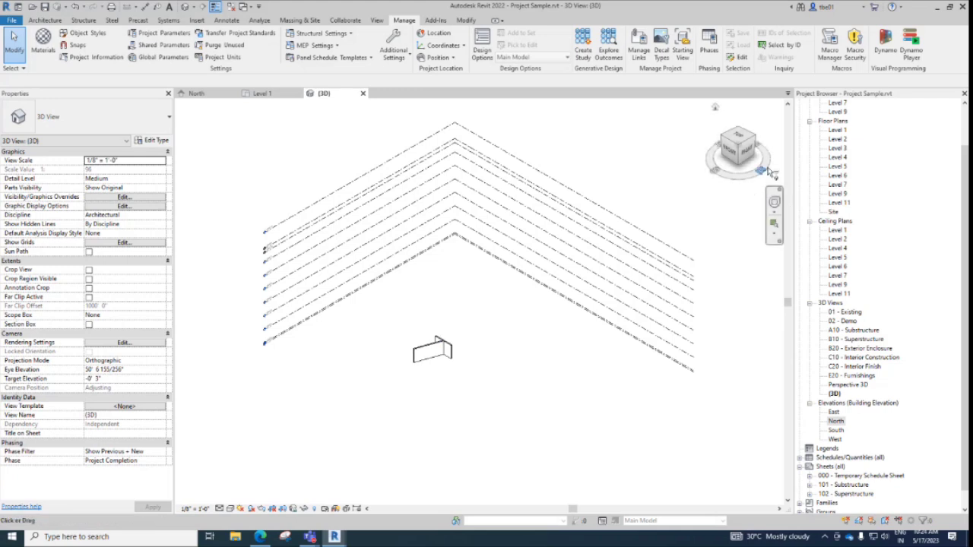
pyautogui.click(729, 152)
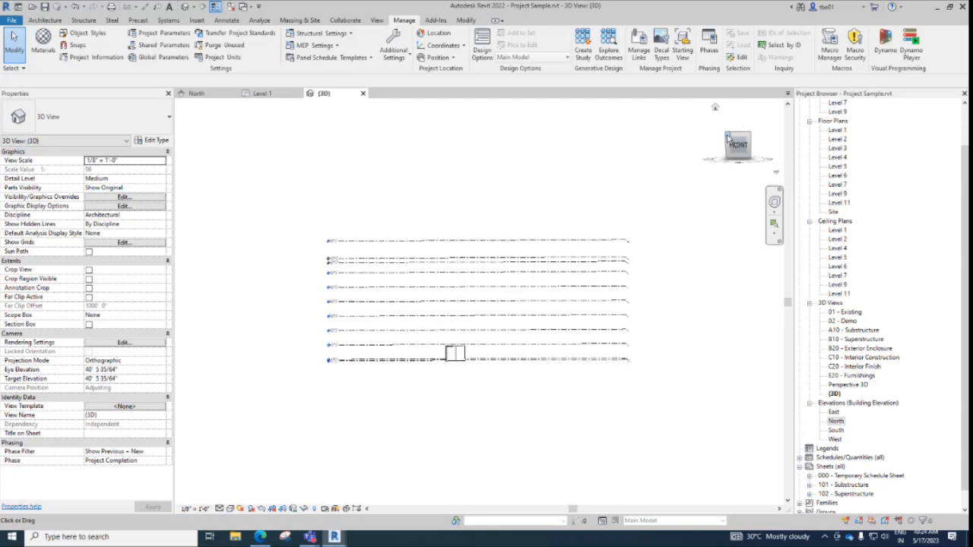
pyautogui.click(730, 139)
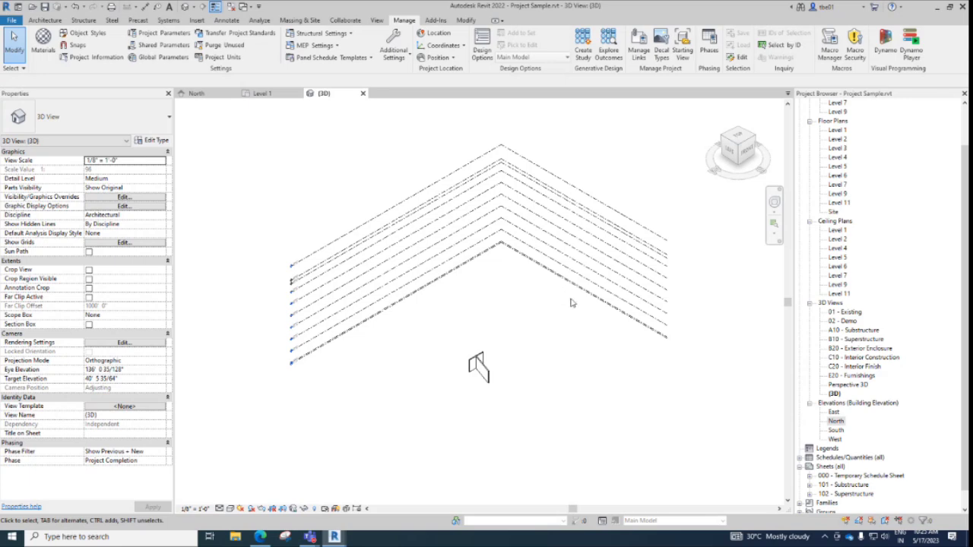
pyautogui.keyDown('shift'); pyautogui.moveTo(572, 303); pyautogui.dragTo(539, 337, button='middle'); pyautogui.keyUp('shift')
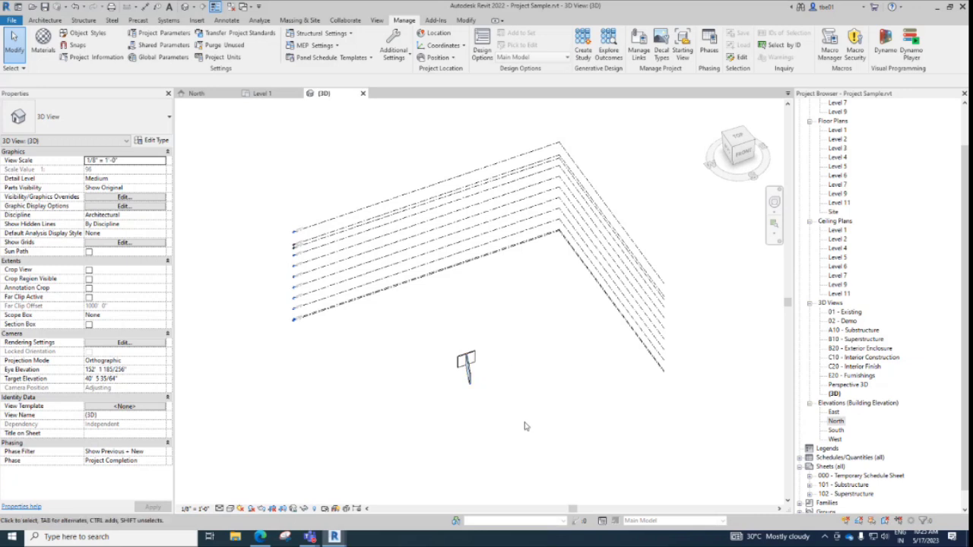
pyautogui.scroll(-2, 520, 367)
pyautogui.scroll(3, 482, 361)
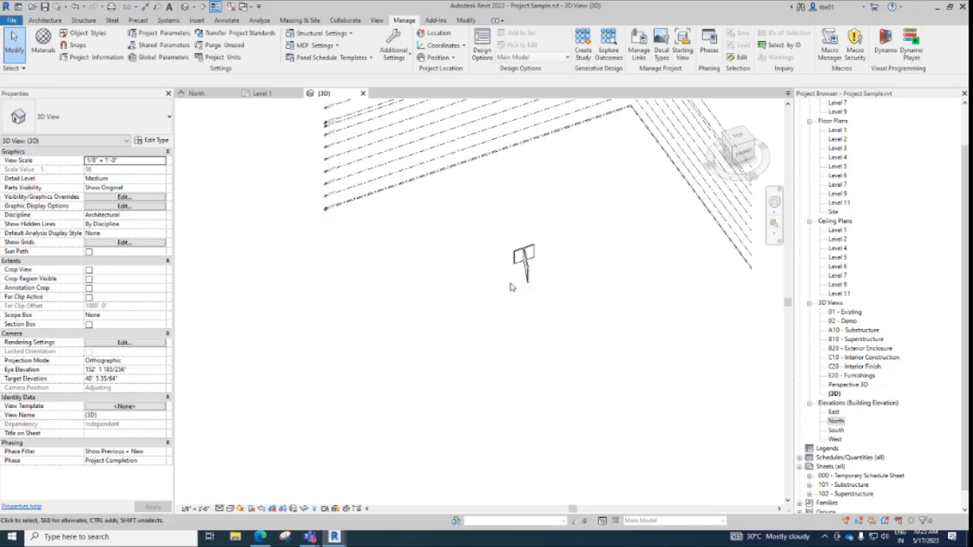
# - Select the shorter of the two sample walls, view it from another angle in 3D, and clear the selection
pyautogui.click(524, 257)
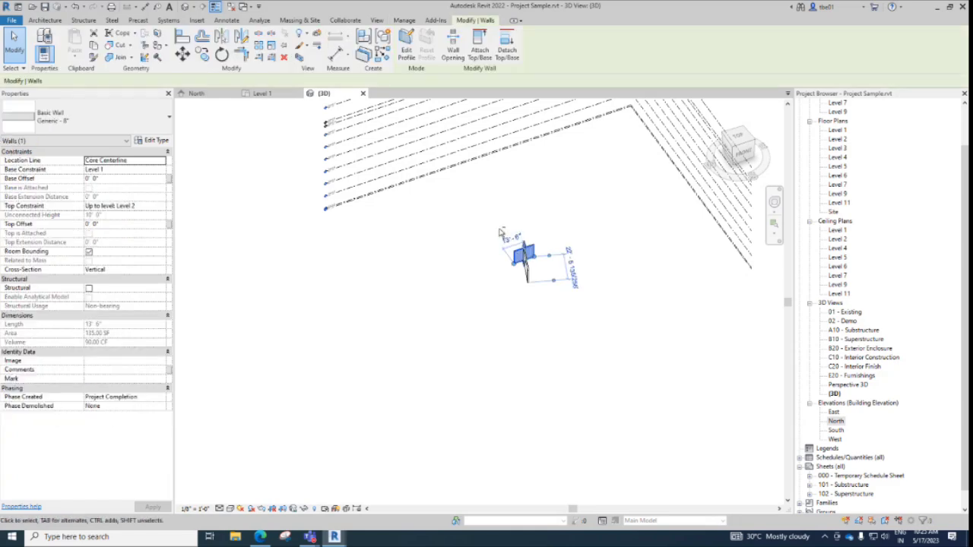
pyautogui.keyDown('shift'); pyautogui.moveTo(501, 232); pyautogui.dragTo(609, 221, button='middle'); pyautogui.keyUp('shift')
pyautogui.keyDown('shift'); pyautogui.moveTo(643, 215); pyautogui.dragTo(538, 253, button='middle'); pyautogui.keyUp('shift')
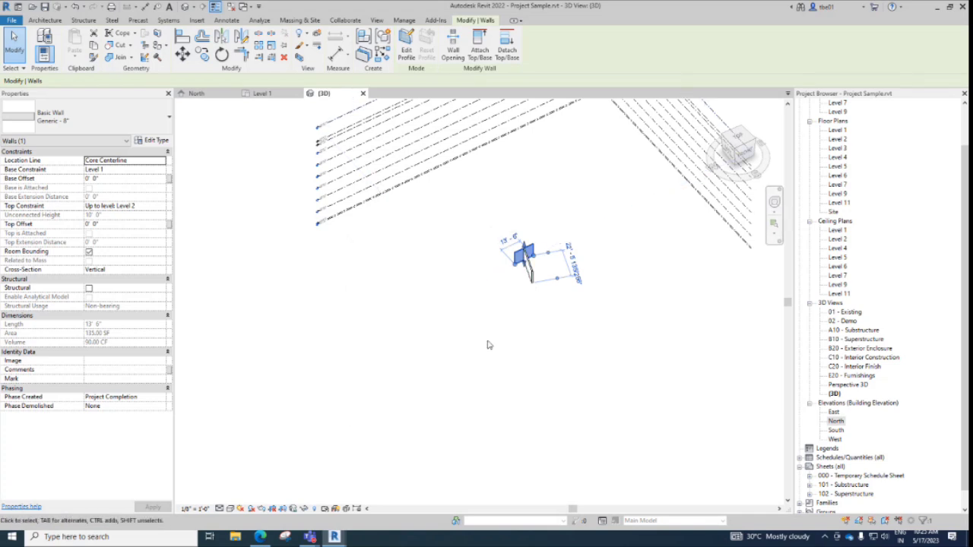
pyautogui.scroll(5, 575, 229)
pyautogui.click(535, 267)
pyautogui.scroll(-2, 680, 183)
pyautogui.scroll(2, 559, 274)
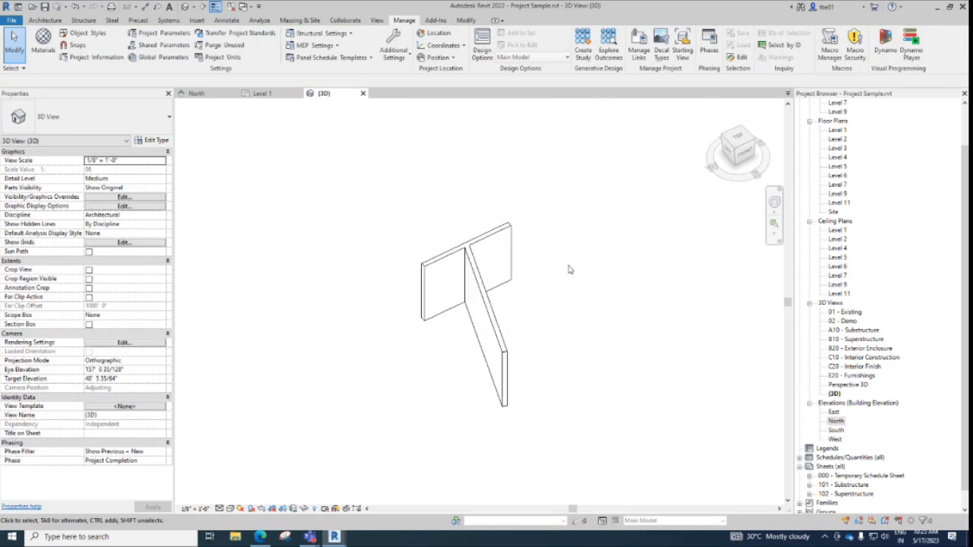
# - Examine the T-junction of the two sample walls up close from a steeper 3D angle
pyautogui.keyDown('shift'); pyautogui.moveTo(392, 170); pyautogui.dragTo(406, 214, button='middle'); pyautogui.keyUp('shift')
pyautogui.scroll(-6, 433, 201)
pyautogui.scroll(5, 429, 236)
pyautogui.click(433, 237)
pyautogui.scroll(5, 416, 199)
pyautogui.click(384, 198)
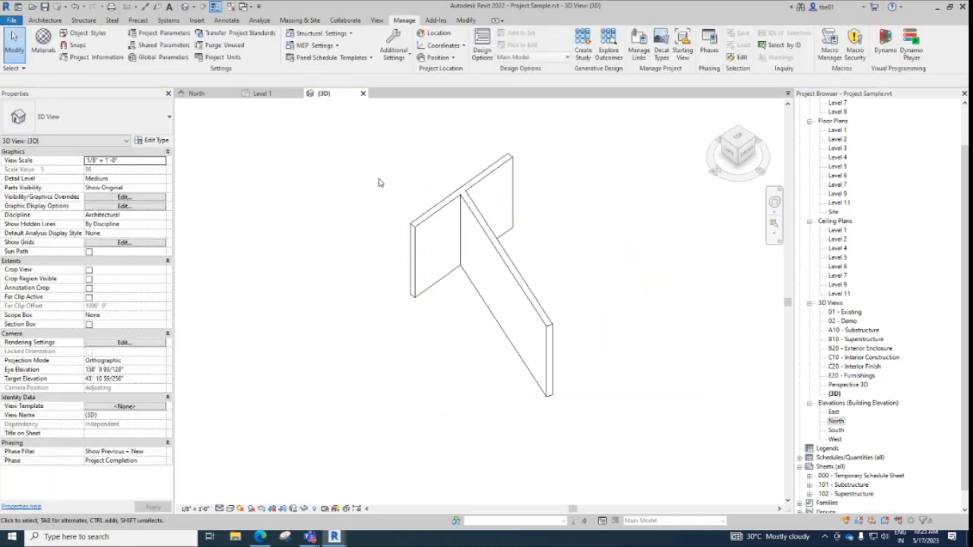
# - Examine the full stack of level lines together with the two sample walls in the 3D view
pyautogui.scroll(-3, 383, 186)
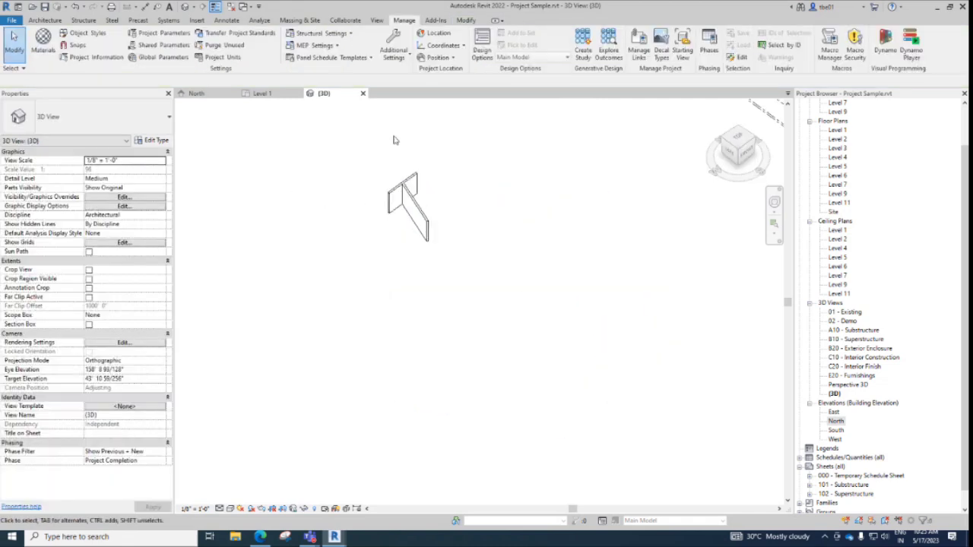
pyautogui.scroll(-3, 619, 255)
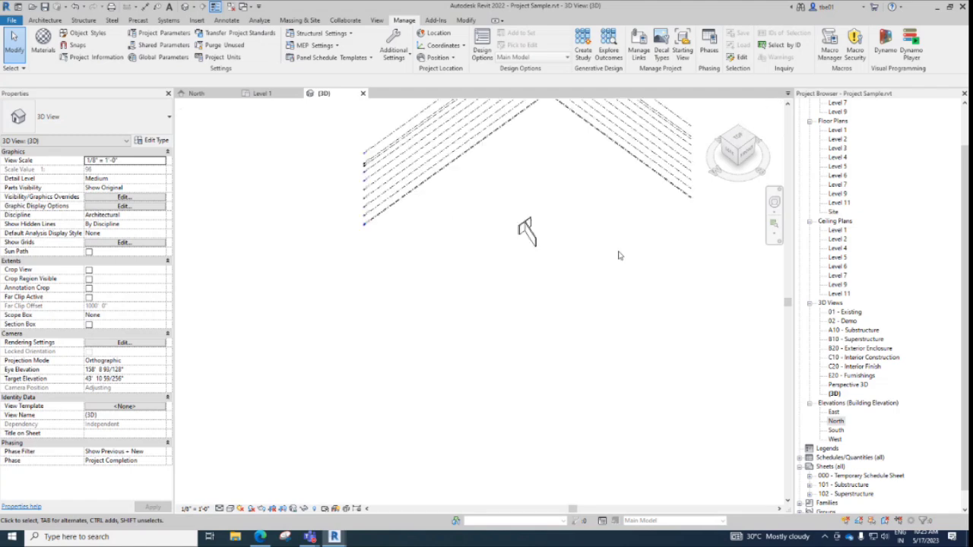
pyautogui.scroll(4, 556, 169)
pyautogui.moveTo(573, 164); pyautogui.dragTo(498, 272, button='middle')
pyautogui.scroll(-5, 494, 268)
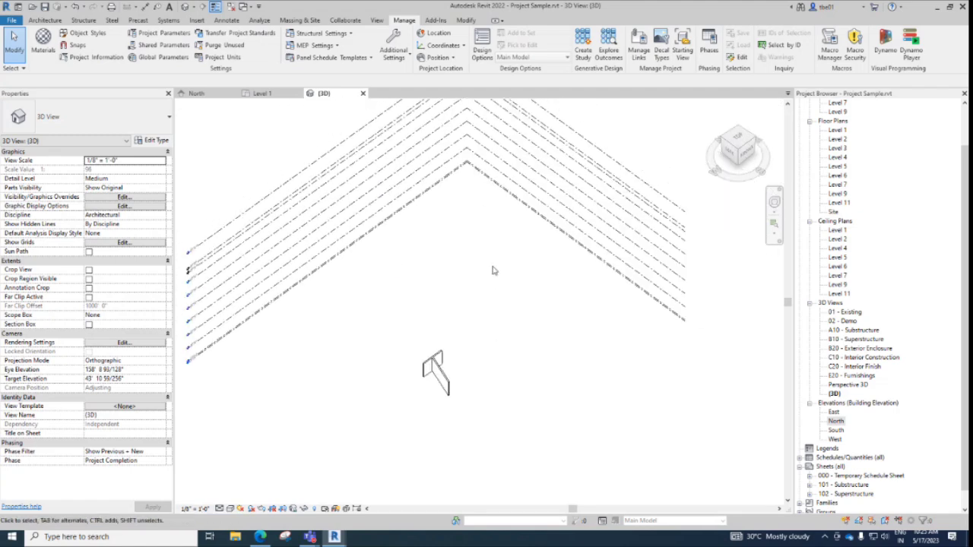
pyautogui.scroll(2, 468, 242)
pyautogui.moveTo(467, 240); pyautogui.dragTo(491, 277, button='middle')
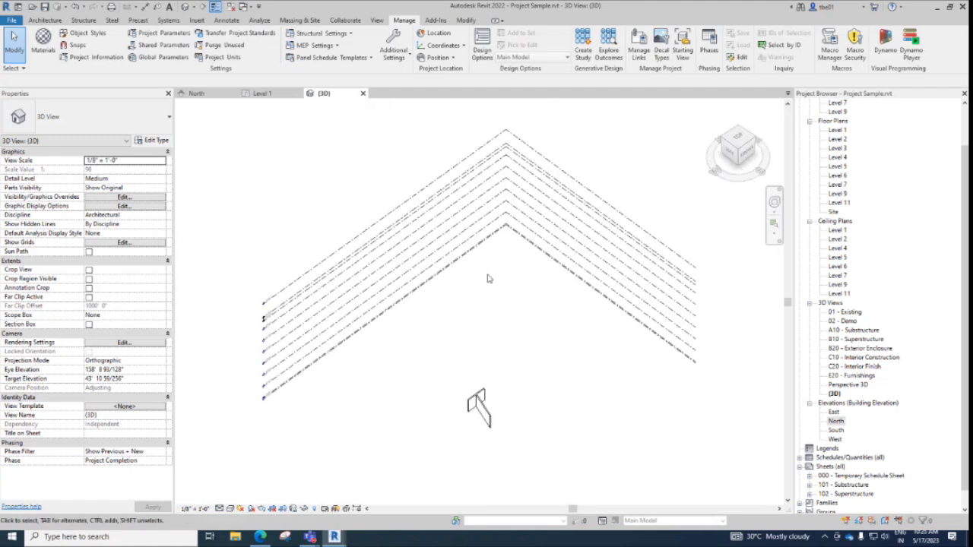